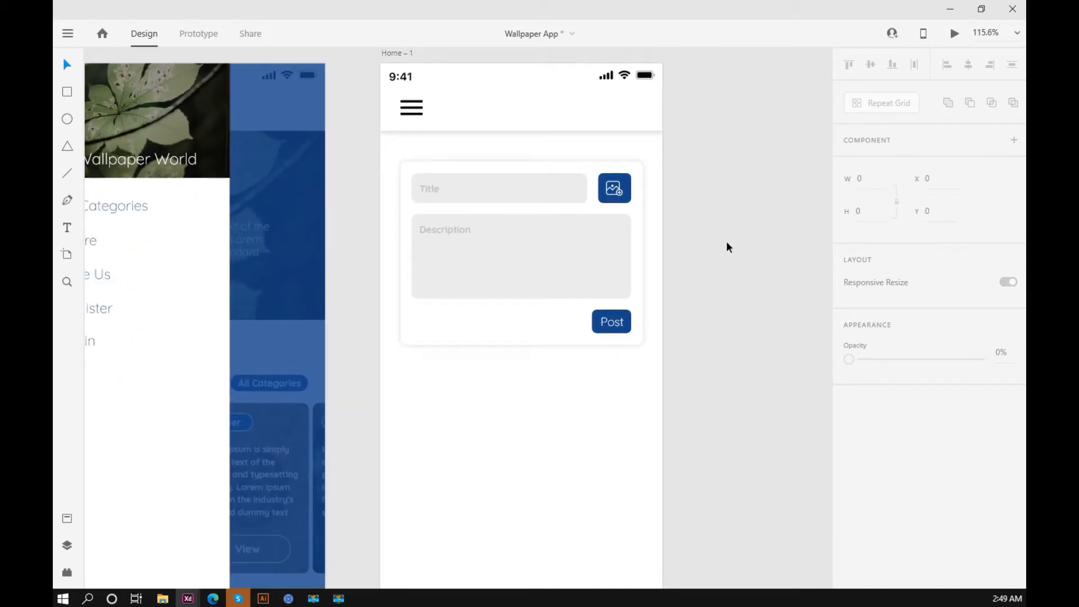
# Duplicate the post form's white card background and place the copy directly below the form.
pyautogui.scroll(-2, 724, 247)
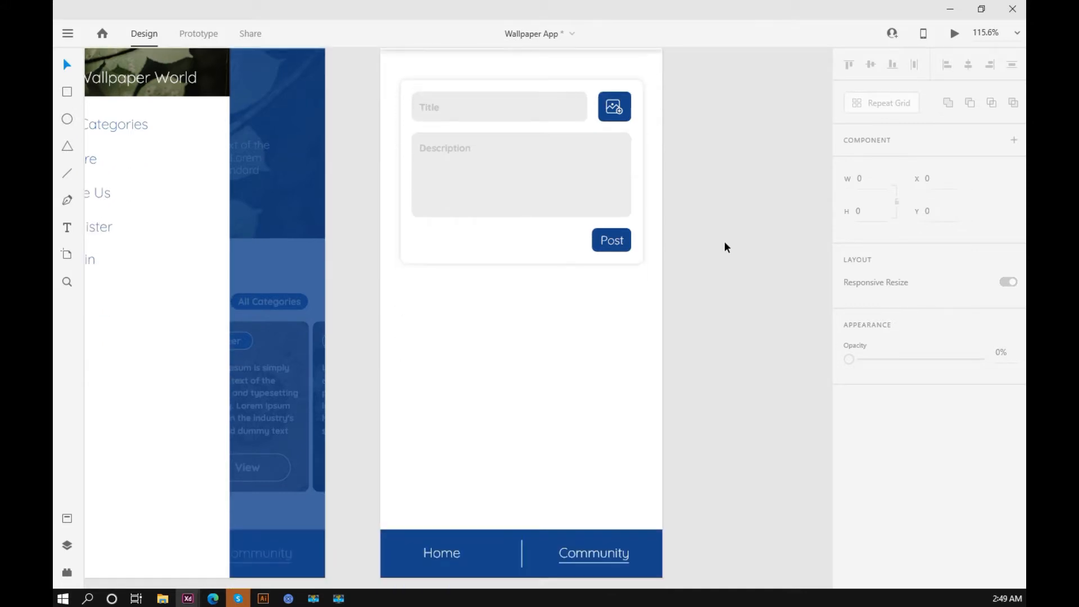
pyautogui.scroll(1, 723, 247)
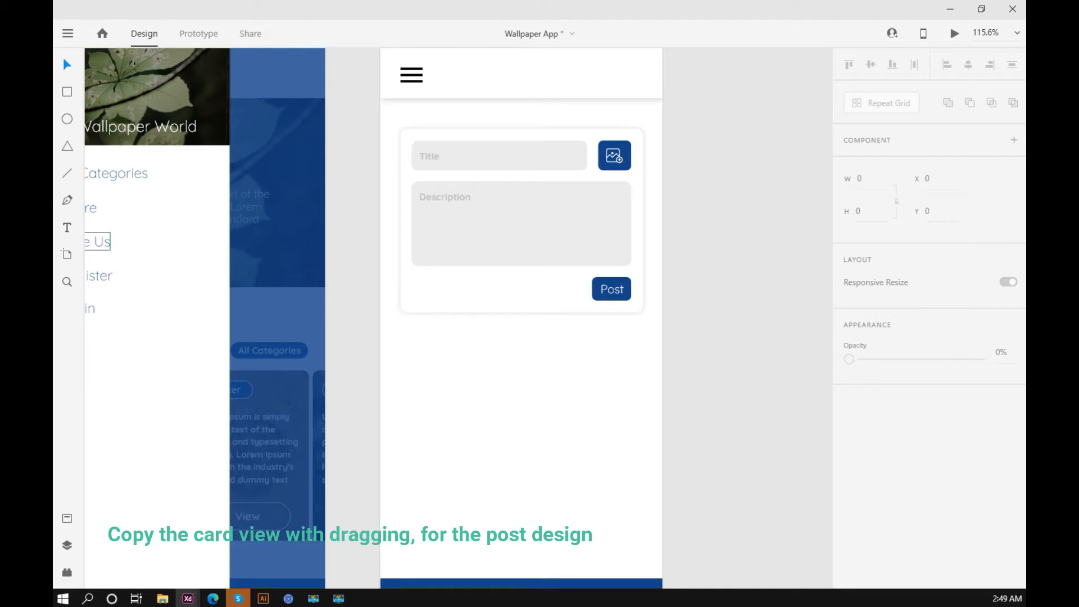
pyautogui.scroll(-2, 675, 319)
pyautogui.click(507, 238)
pyautogui.moveTo(508, 232); pyautogui.dragTo(507, 426)
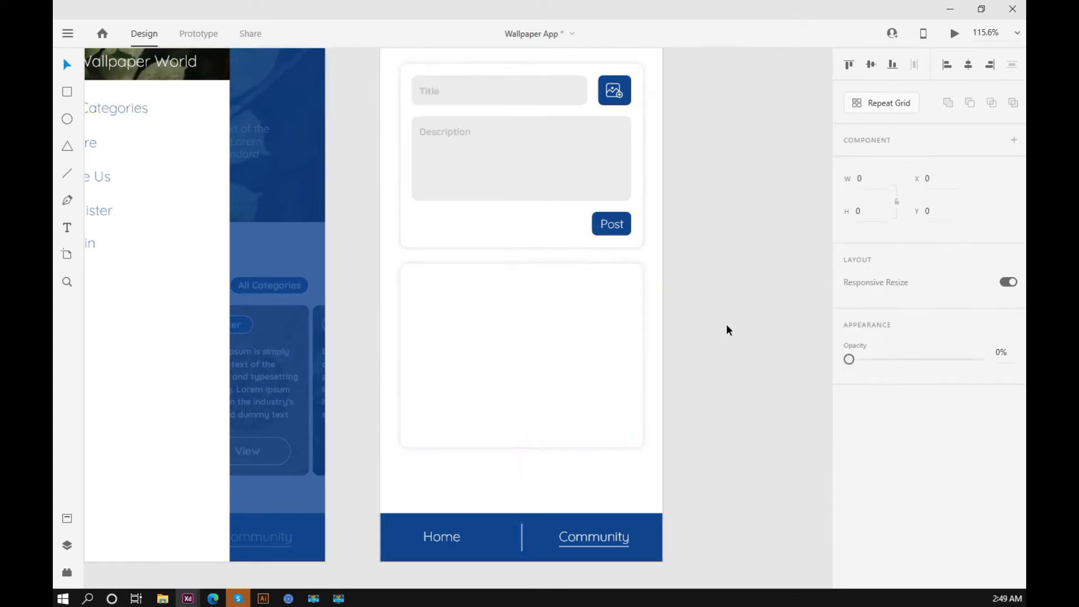
pyautogui.click(725, 330)
# Review the community screen with its empty card and compare it with the neighbouring app screens.
pyautogui.scroll(2, 720, 330)
pyautogui.scroll(-3, 721, 331)
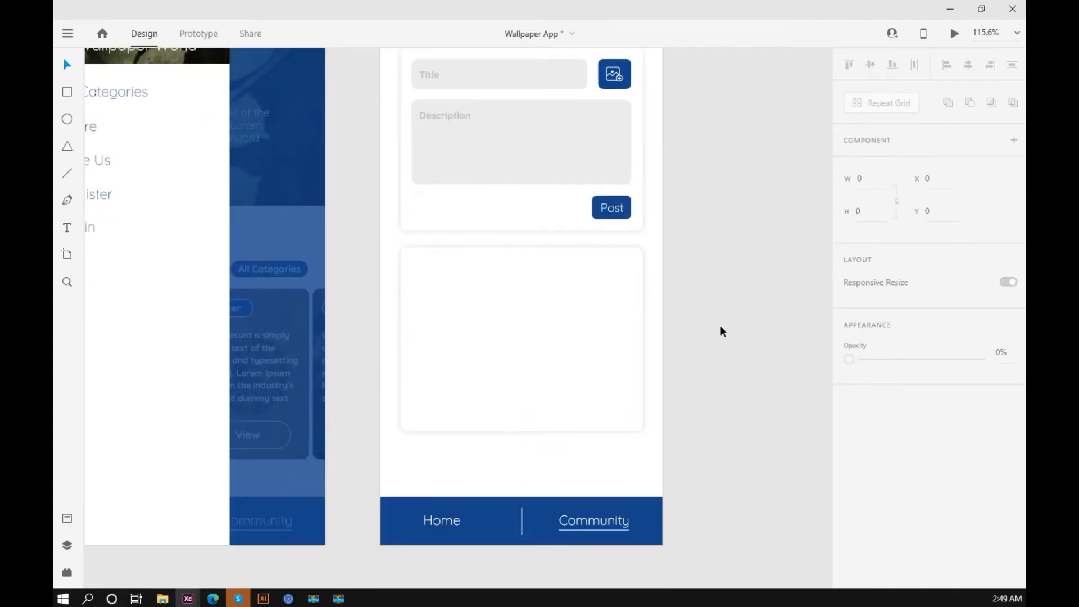
pyautogui.scroll(3, 706, 259)
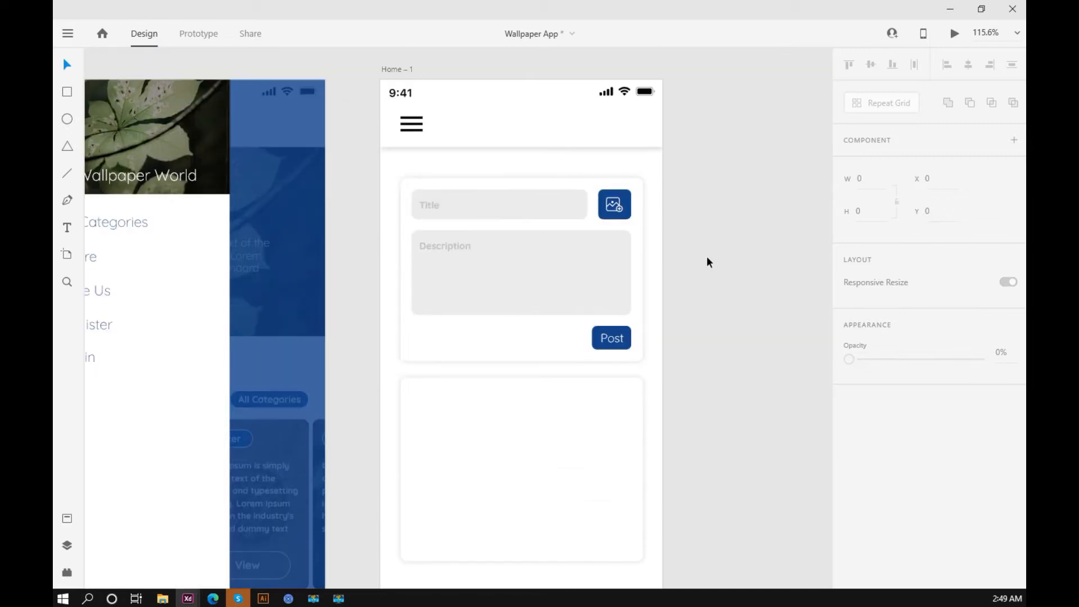
pyautogui.keyDown('ctrl'); pyautogui.scroll(-4, 706, 258); pyautogui.keyUp('ctrl')
pyautogui.moveTo(349, 270); pyautogui.dragTo(562, 286)
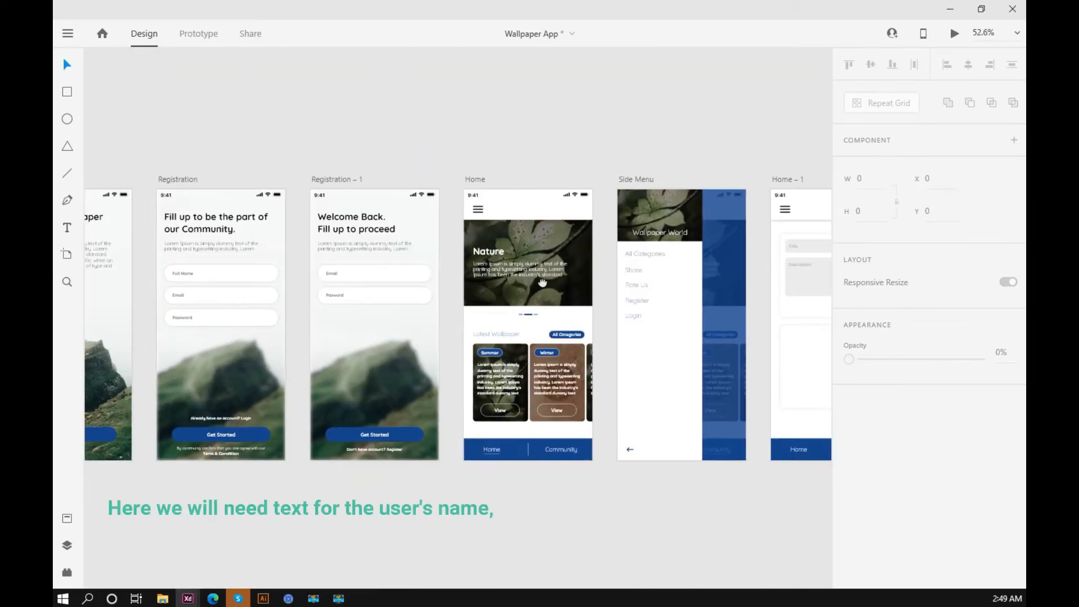
pyautogui.moveTo(349, 280)
pyautogui.mouseDown()
pyautogui.moveTo(551, 285)
pyautogui.moveTo(366, 282)
pyautogui.mouseUp()
pyautogui.moveTo(696, 281); pyautogui.dragTo(469, 280)
pyautogui.moveTo(564, 282); pyautogui.dragTo(418, 286)
pyautogui.keyDown('ctrl'); pyautogui.scroll(4, 474, 306); pyautogui.keyUp('ctrl')
pyautogui.scroll(-2, 670, 272)
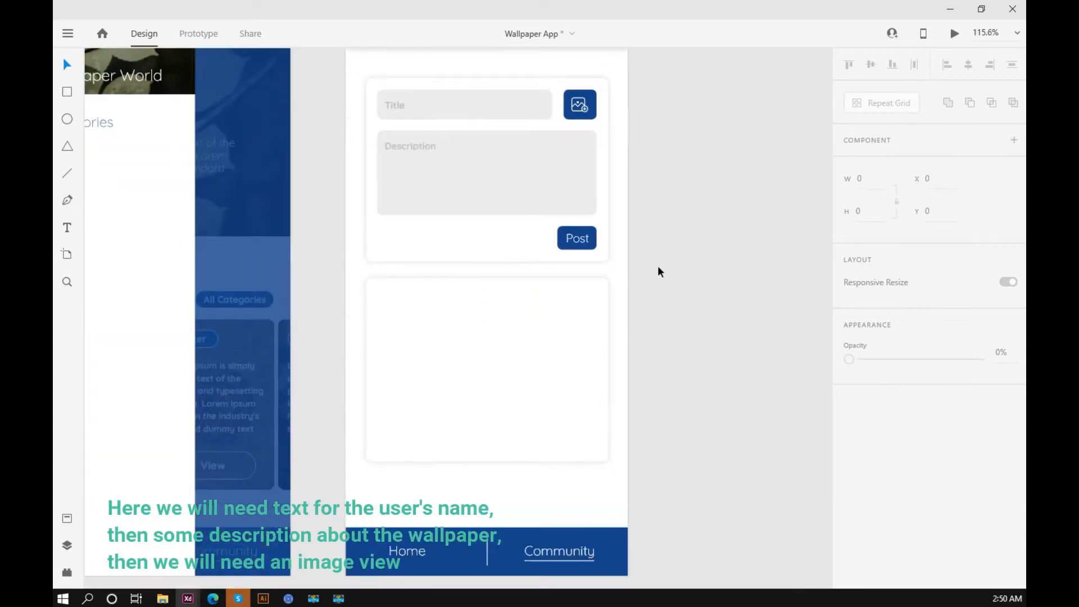
pyautogui.scroll(-1, 657, 265)
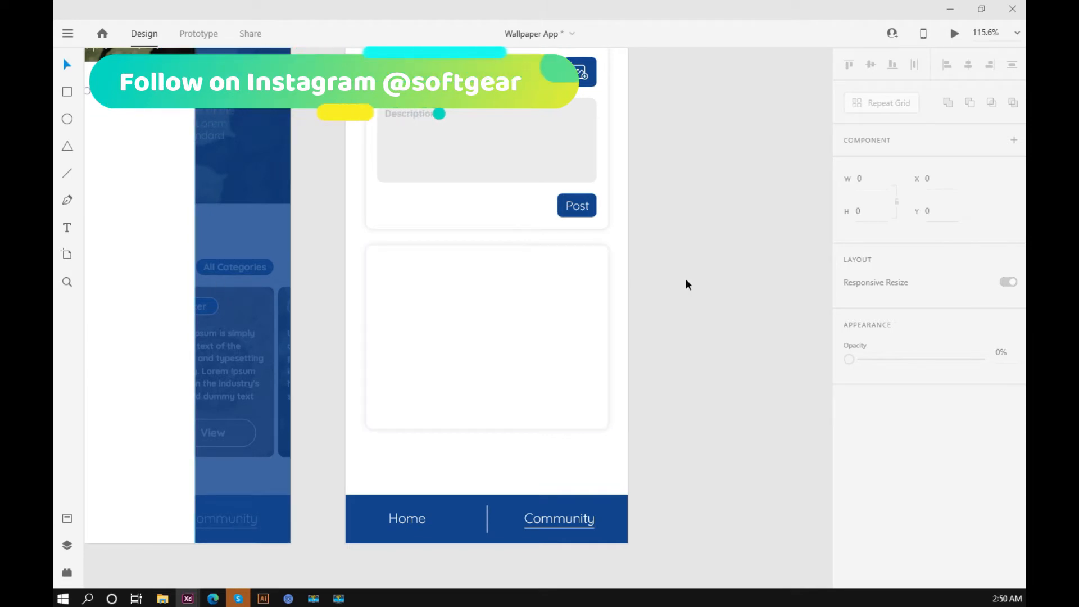
# Add a text object containing the placeholder user's full name on the empty canvas beside the community screen.
pyautogui.click(67, 227)
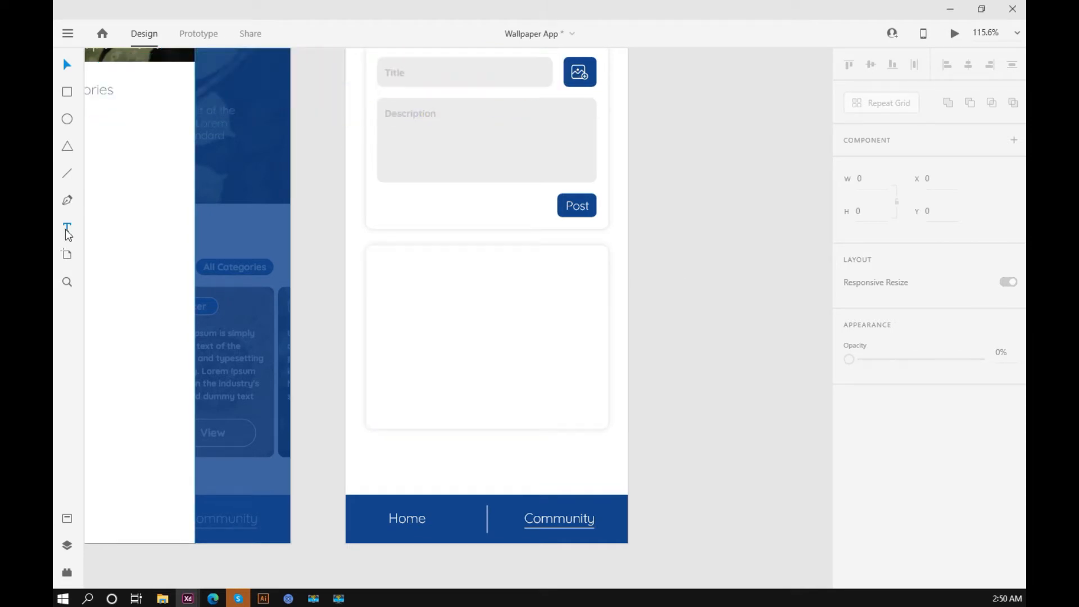
pyautogui.click(746, 346)
pyautogui.write('John Doe')
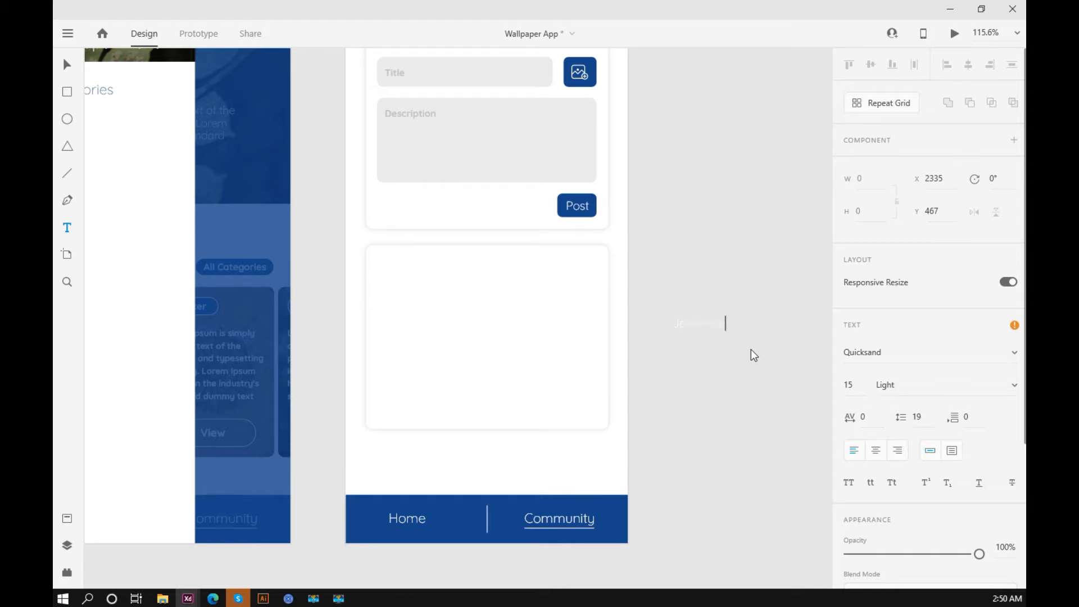
pyautogui.click(63, 65)
# Fill the name text with the blue sampled from the bottom navigation bar and change its font style to Regular.
pyautogui.scroll(-3, 1004, 513)
pyautogui.click(1011, 433)
pyautogui.click(601, 513)
pyautogui.scroll(5, 729, 317)
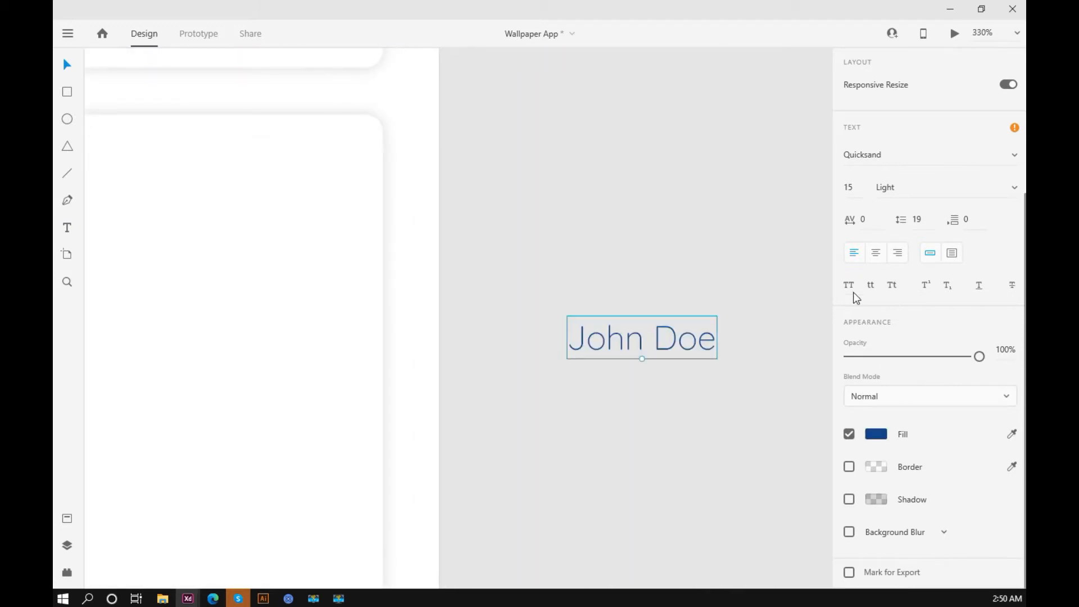
pyautogui.click(1005, 187)
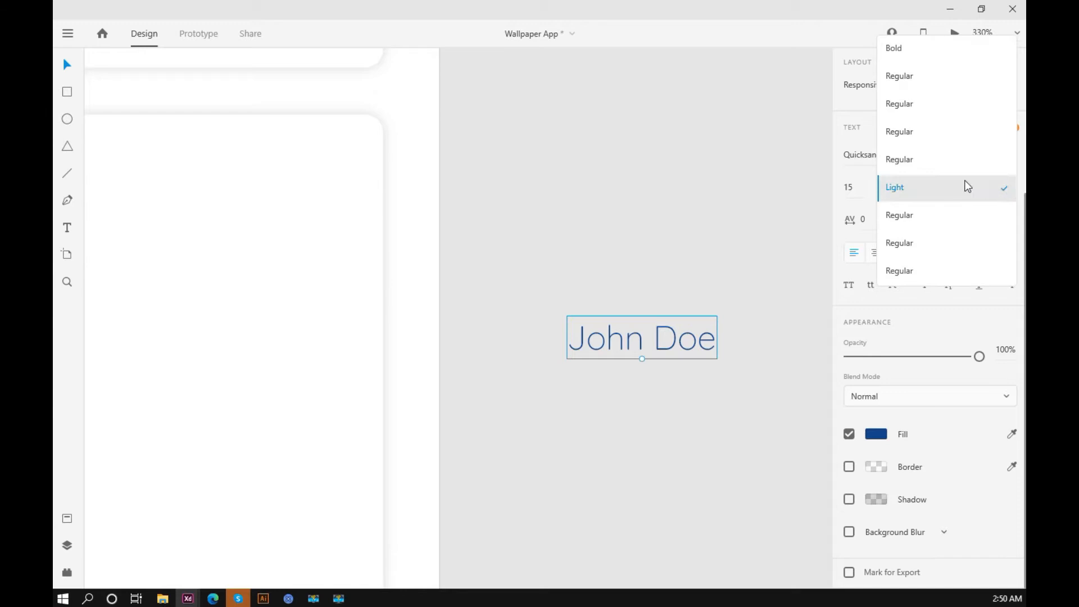
pyautogui.click(899, 103)
pyautogui.click(848, 194)
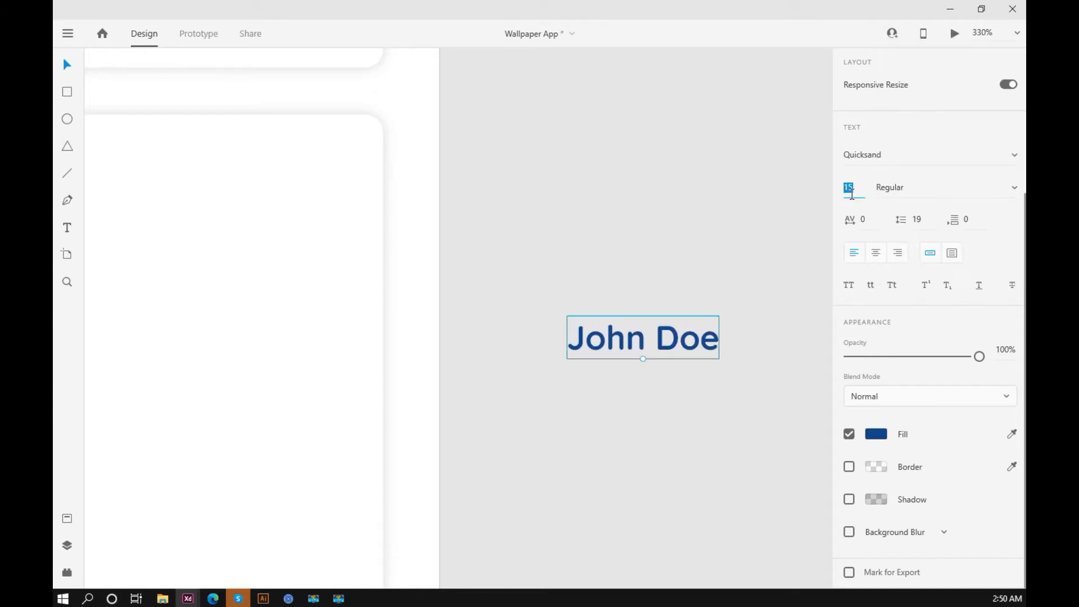
pyautogui.click(657, 248)
# Move the name text into the upper-left corner of the new post card.
pyautogui.scroll(-5, 658, 249)
pyautogui.moveTo(717, 318); pyautogui.dragTo(420, 256)
pyautogui.click(726, 251)
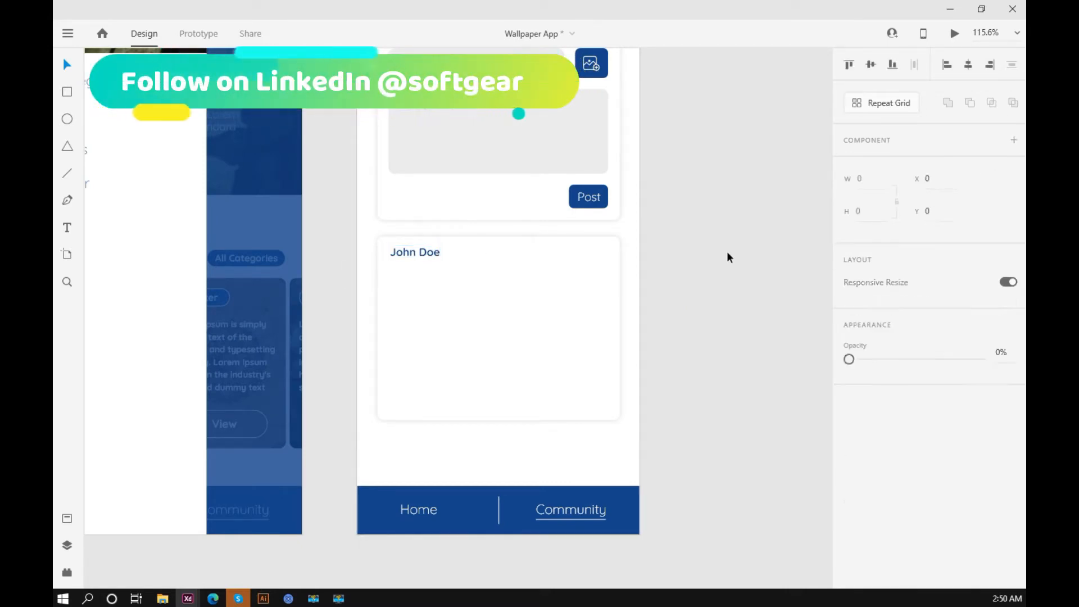
# Copy an existing Lorem Ipsum description text onto the community screen for the new post card.
pyautogui.scroll(2, 390, 207)
pyautogui.scroll(-5, 390, 207)
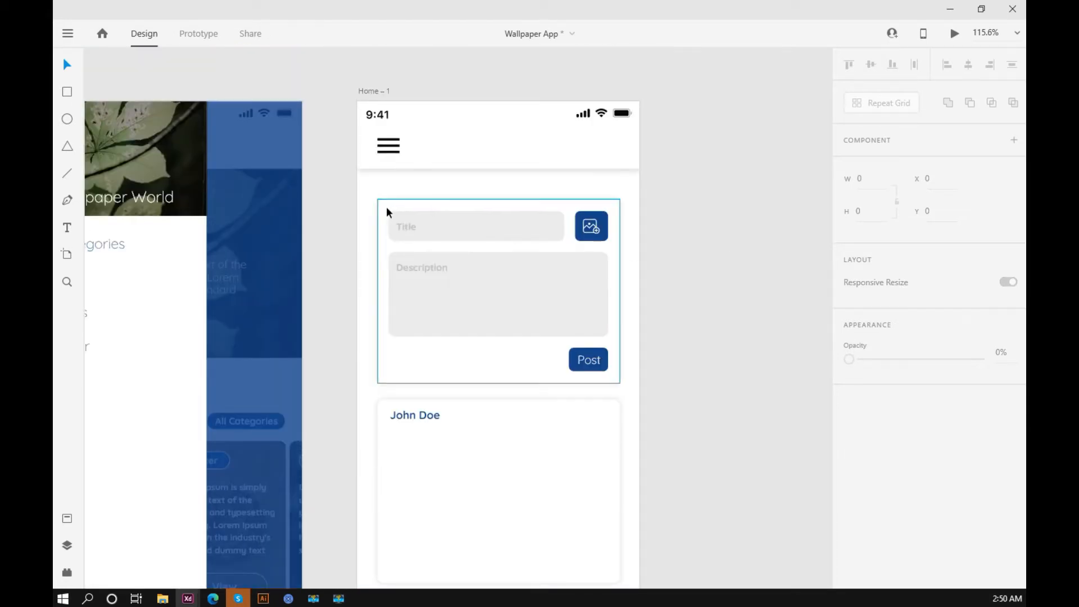
pyautogui.moveTo(186, 240); pyautogui.dragTo(392, 284)
pyautogui.scroll(5, 392, 286)
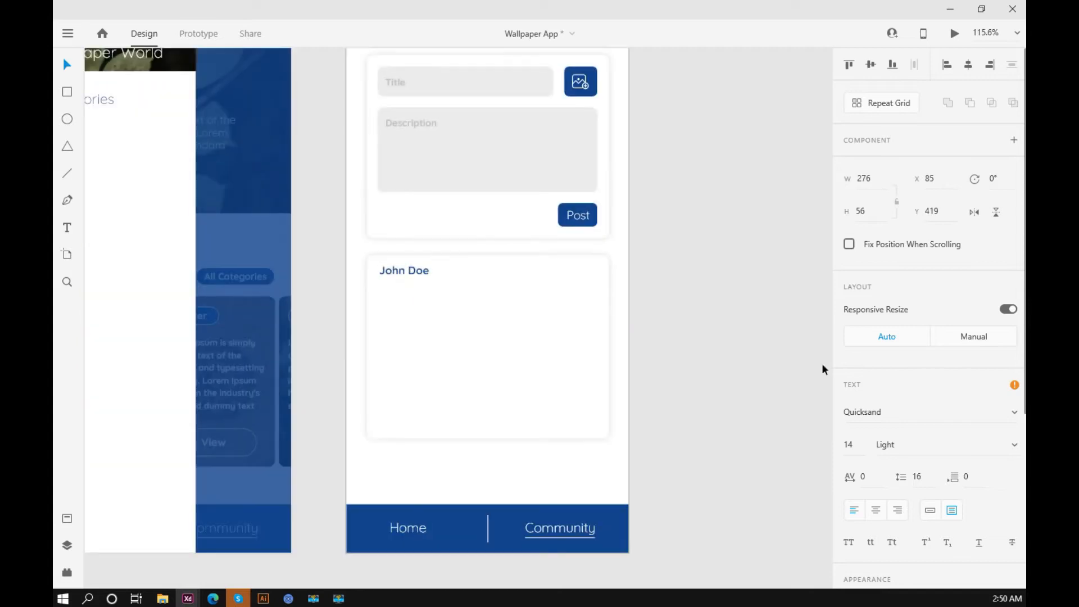
# Fill the description text with the blue sampled from the bottom navigation bar.
pyautogui.scroll(-4, 957, 448)
pyautogui.click(1012, 448)
pyautogui.click(621, 519)
# Align the description under the name text and shorten its text box to two lines.
pyautogui.moveTo(501, 294); pyautogui.dragTo(461, 291)
pyautogui.scroll(3, 507, 292)
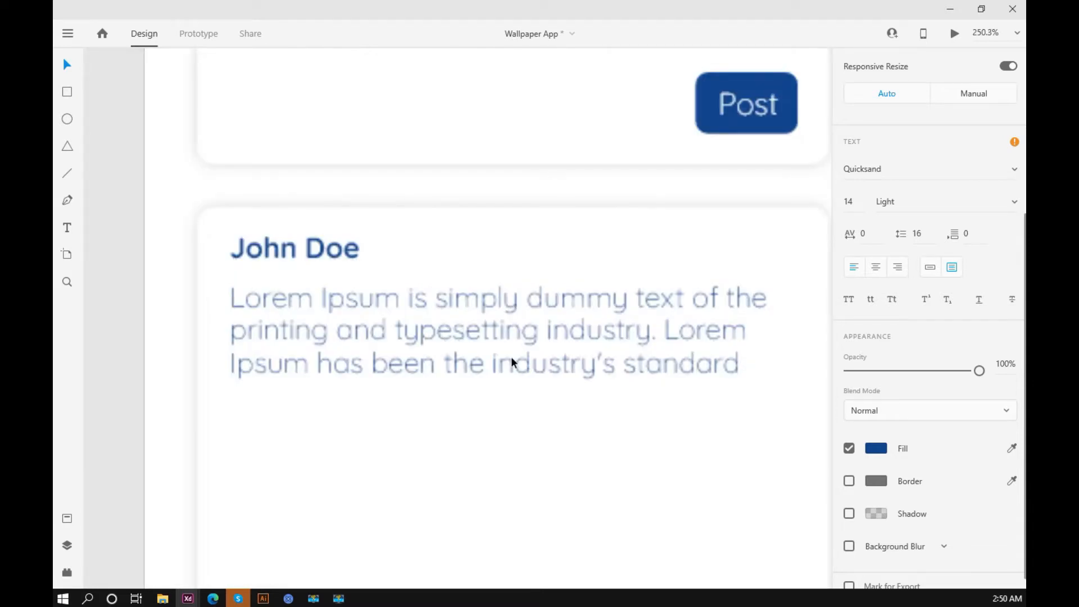
pyautogui.click(516, 401)
pyautogui.moveTo(516, 399); pyautogui.dragTo(527, 363)
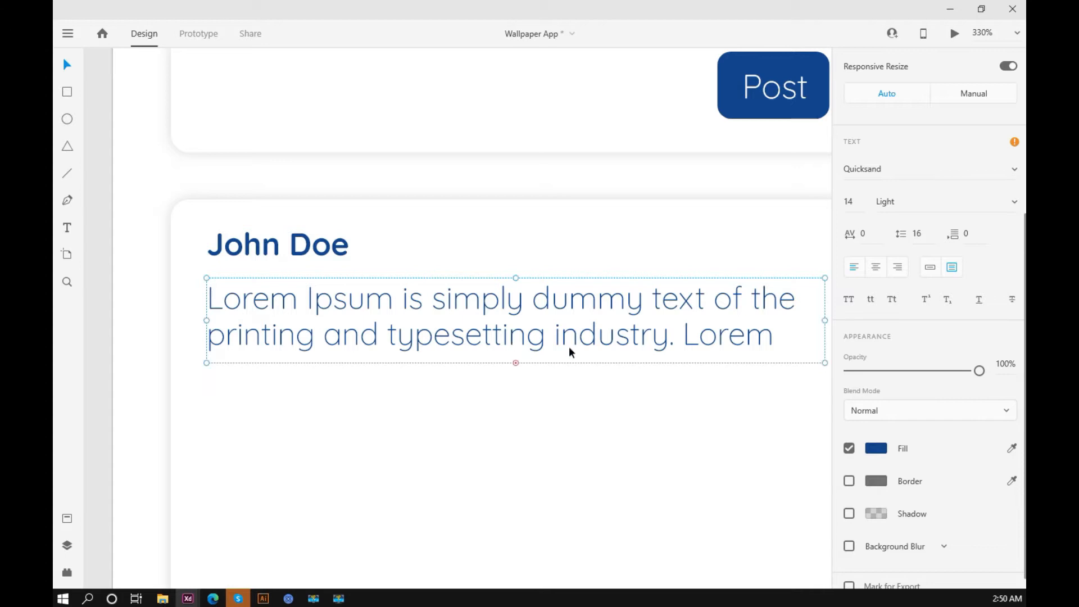
# Change the description text's fill colour to black, #000000.
pyautogui.click(874, 449)
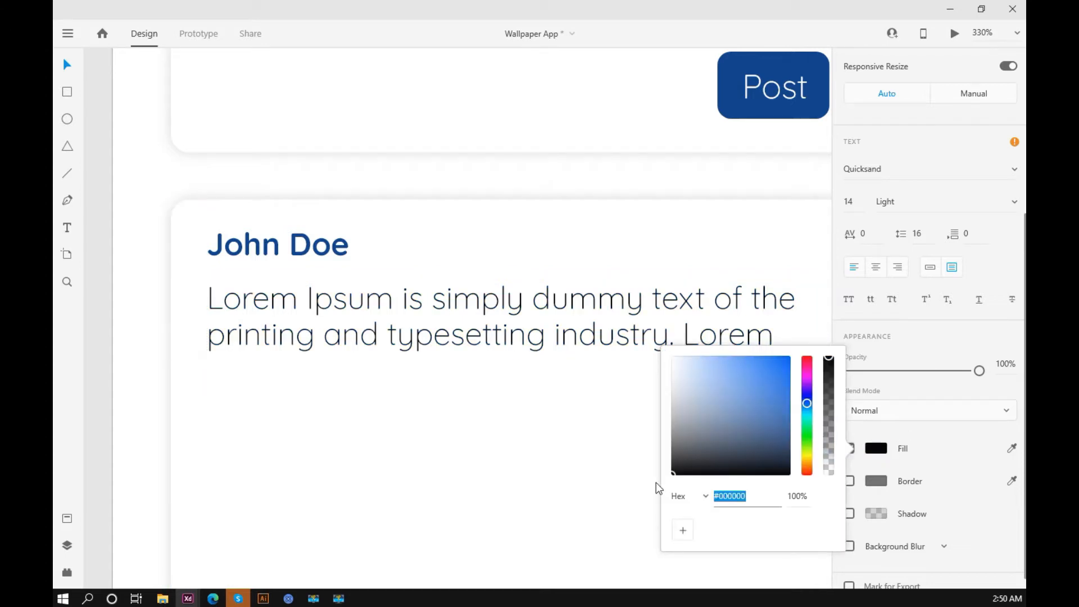
pyautogui.click(100, 225)
pyautogui.scroll(-5, 101, 225)
pyautogui.moveTo(578, 282); pyautogui.dragTo(668, 283)
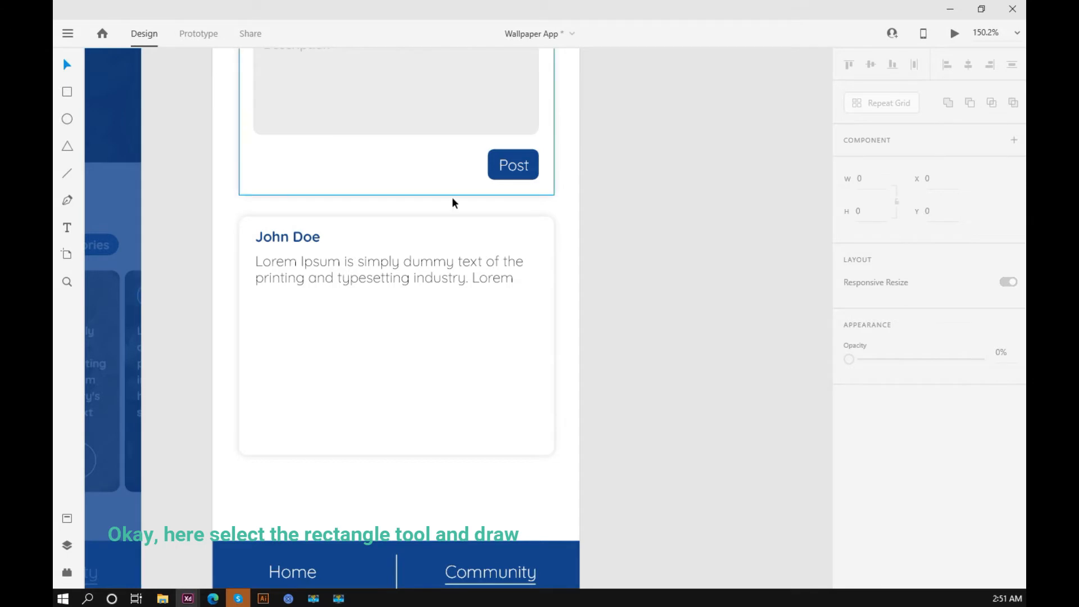
# Draw a rectangle about 309 by 114 across the post card below the description and remove its border.
pyautogui.scroll(-5, 681, 281)
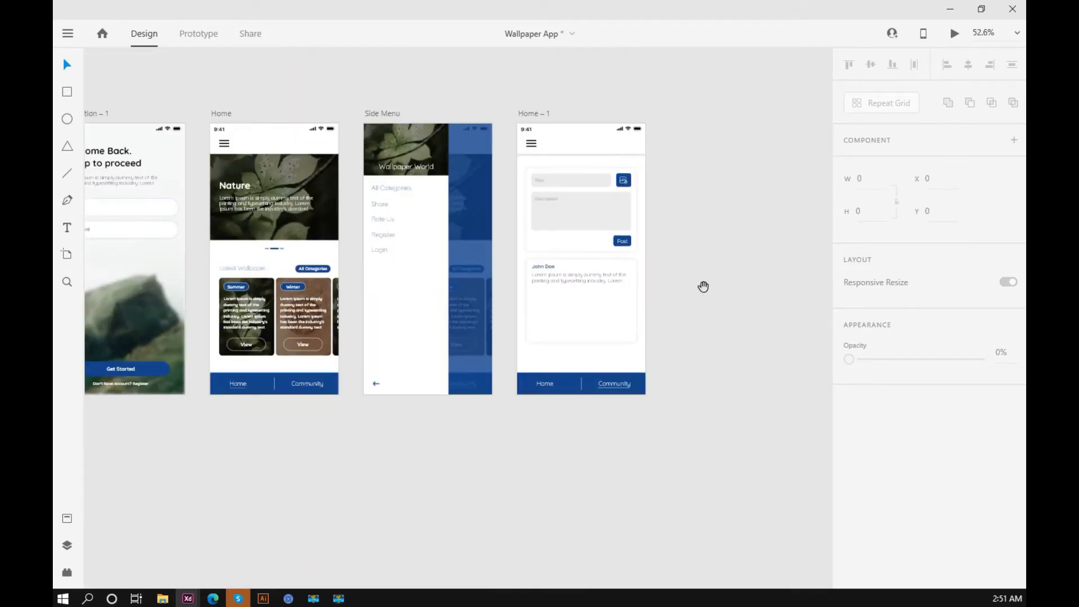
pyautogui.moveTo(703, 286); pyautogui.dragTo(660, 280)
pyautogui.click(66, 91)
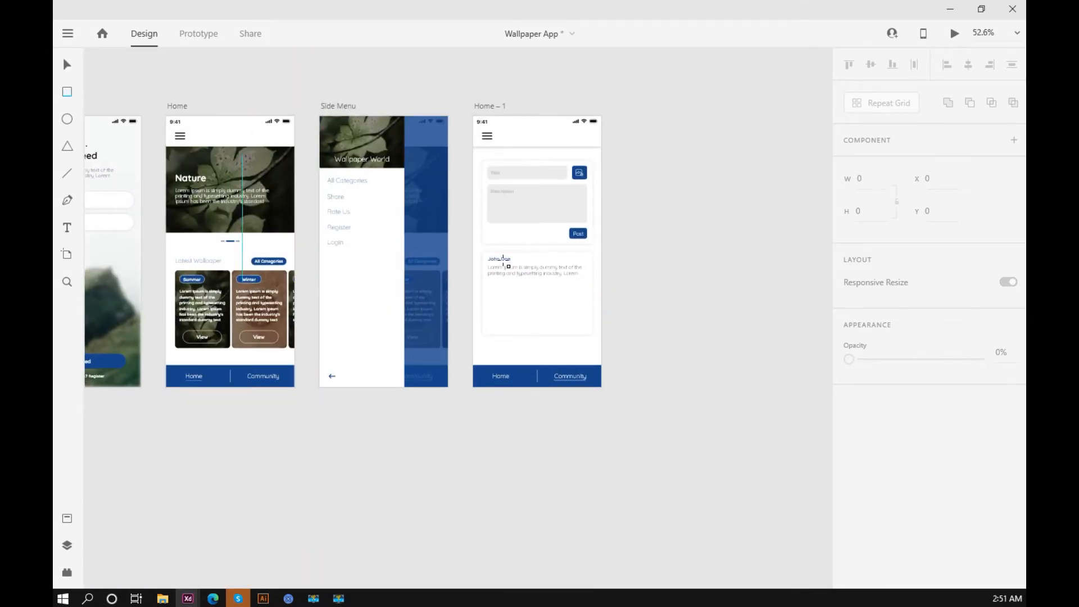
pyautogui.scroll(4, 505, 263)
pyautogui.moveTo(431, 260); pyautogui.dragTo(672, 350)
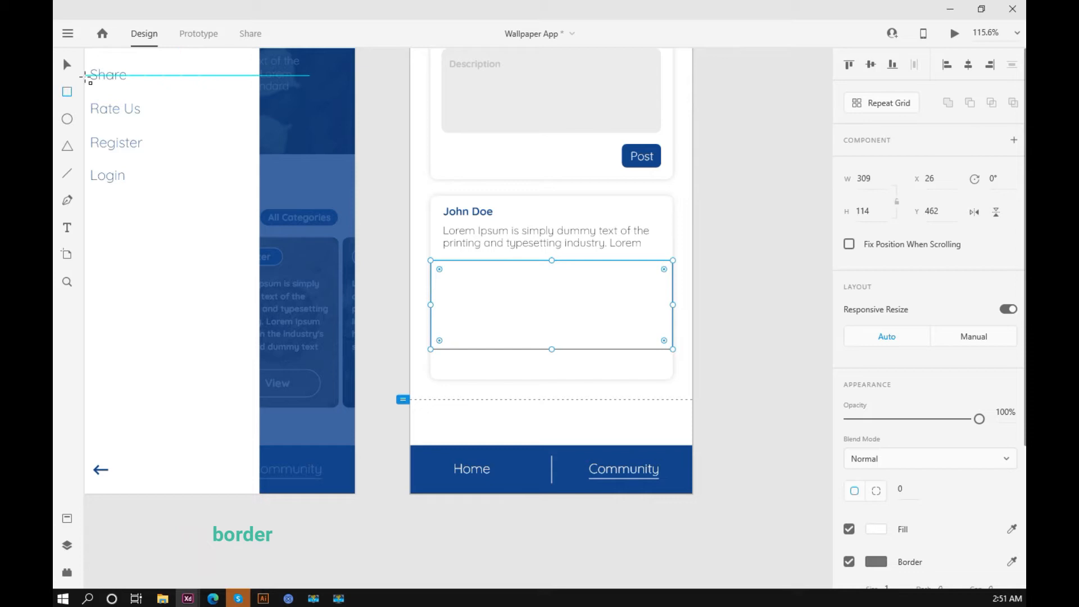
pyautogui.press('v')
pyautogui.click(848, 561)
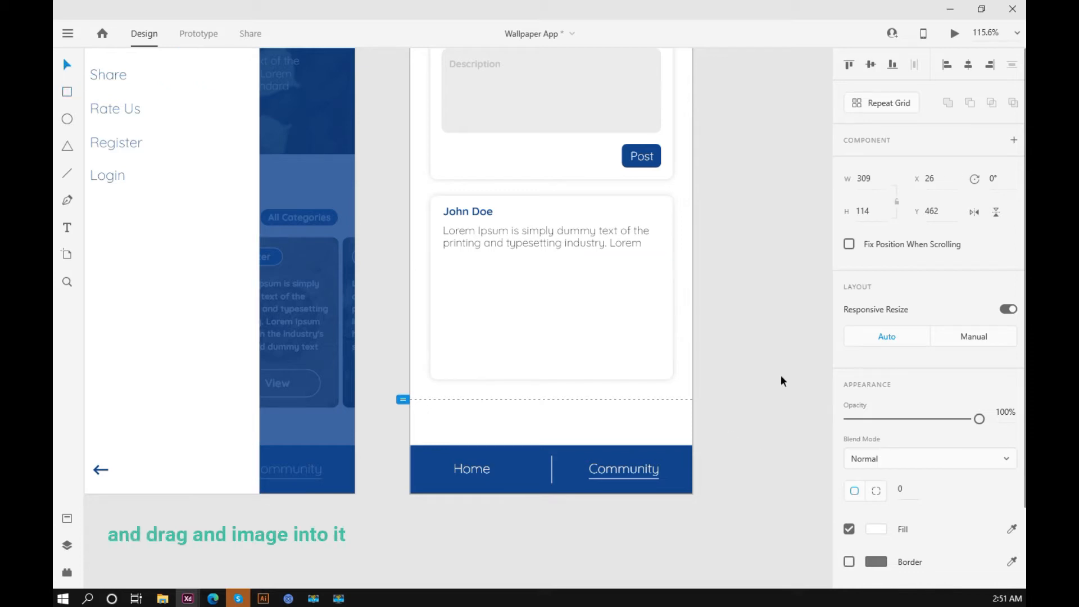
# Fill the borderless rectangle in the post card with the green leaf image.
pyautogui.click(628, 310)
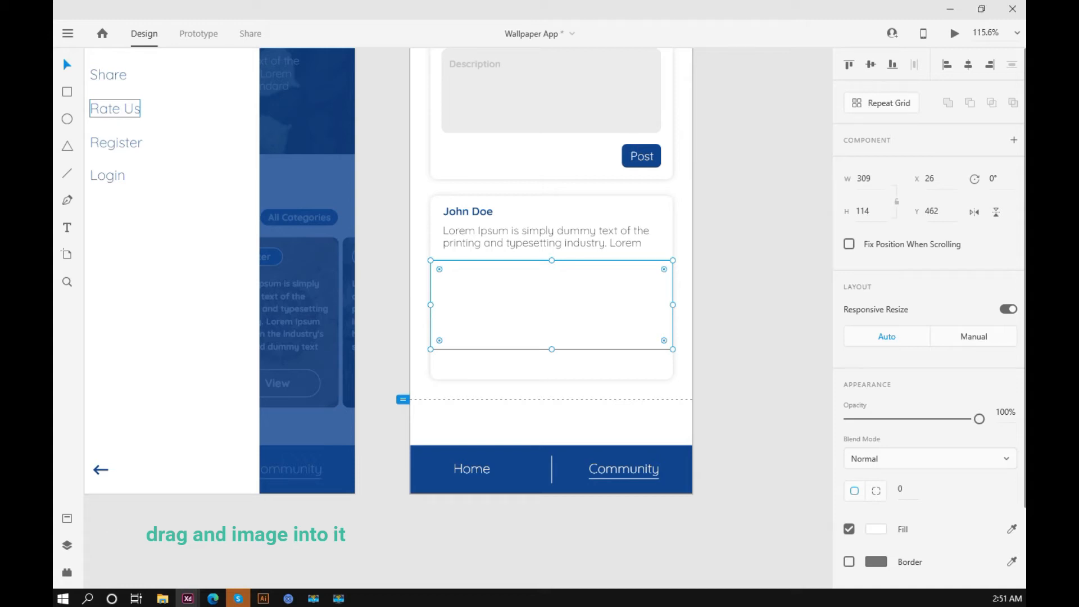
pyautogui.moveTo(570, 202); pyautogui.dragTo(582, 304)
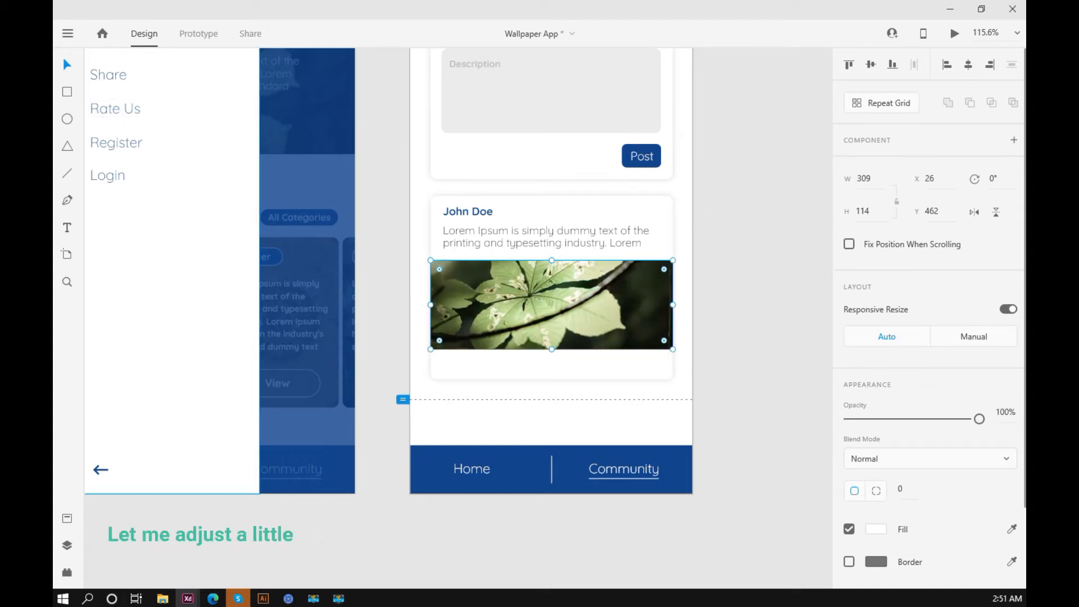
pyautogui.click(746, 268)
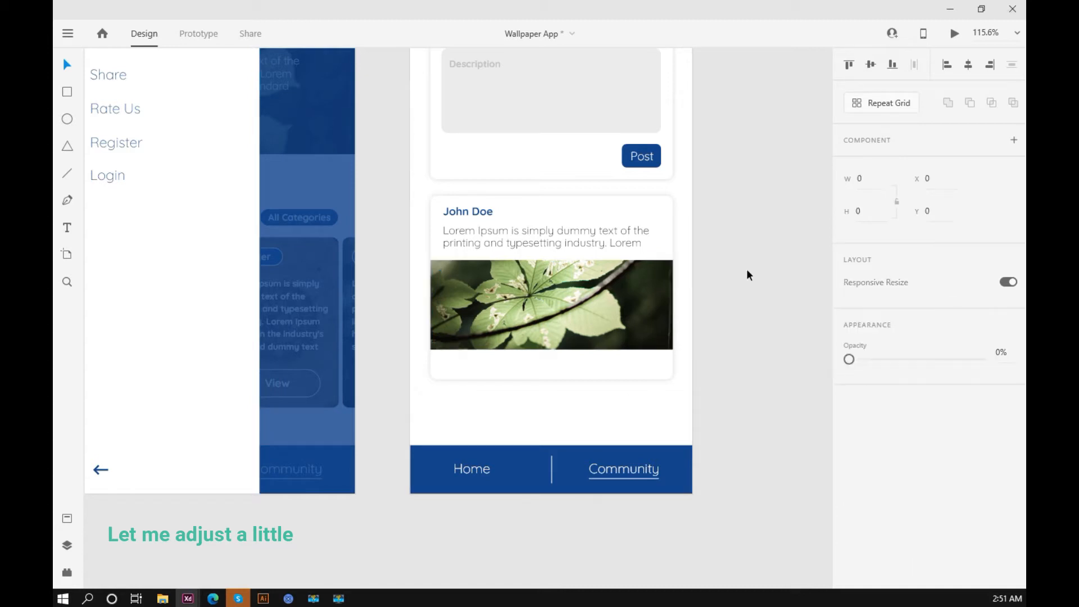
# Extend the post card's lower edge downwards and stretch the leaf image's lower edge by the same amount.
pyautogui.scroll(2, 746, 268)
pyautogui.click(453, 469)
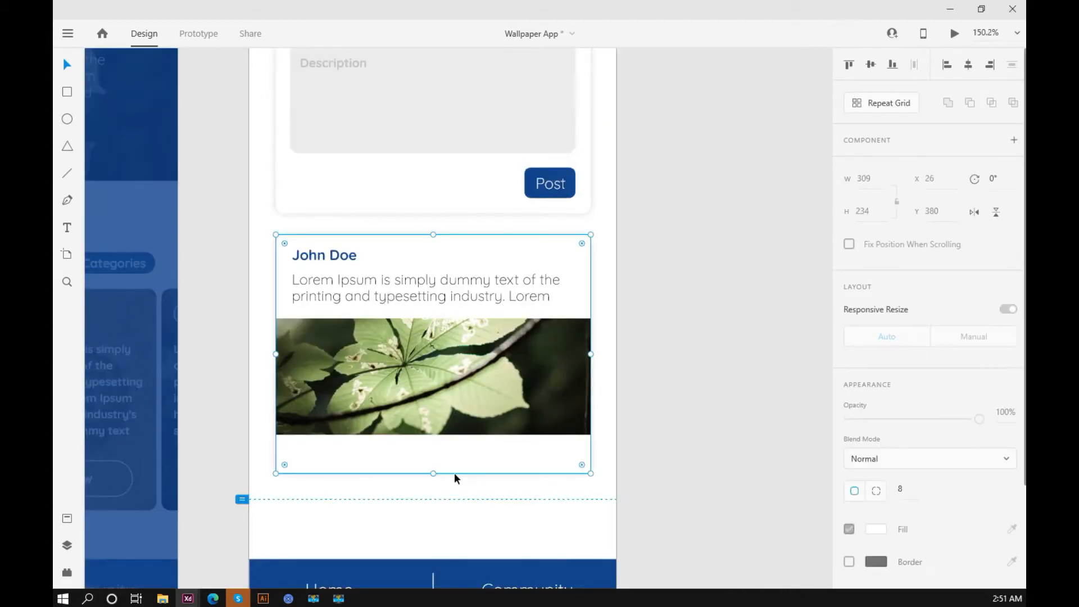
pyautogui.moveTo(431, 473); pyautogui.dragTo(433, 512)
pyautogui.click(436, 429)
pyautogui.moveTo(436, 434); pyautogui.dragTo(438, 473)
# Nudge the leaf image up slightly, closer to the description text.
pyautogui.click(621, 356)
pyautogui.moveTo(470, 343); pyautogui.dragTo(470, 341)
pyautogui.click(626, 337)
pyautogui.scroll(2, 500, 265)
pyautogui.scroll(-1, 500, 265)
pyautogui.scroll(-3, 500, 265)
pyautogui.moveTo(607, 109); pyautogui.dragTo(484, 326)
pyautogui.moveTo(478, 295); pyautogui.dragTo(477, 288)
pyautogui.click(599, 264)
# Extend the post card's lower edge a little further to leave more empty space beneath the leaf image.
pyautogui.scroll(3, 441, 485)
pyautogui.click(475, 378)
pyautogui.moveTo(476, 395); pyautogui.dragTo(477, 416)
pyautogui.click(725, 314)
# Reduce the post description's font size to 12.
pyautogui.click(447, 155)
pyautogui.click(849, 446)
pyautogui.press('Down')
pyautogui.press('Down')
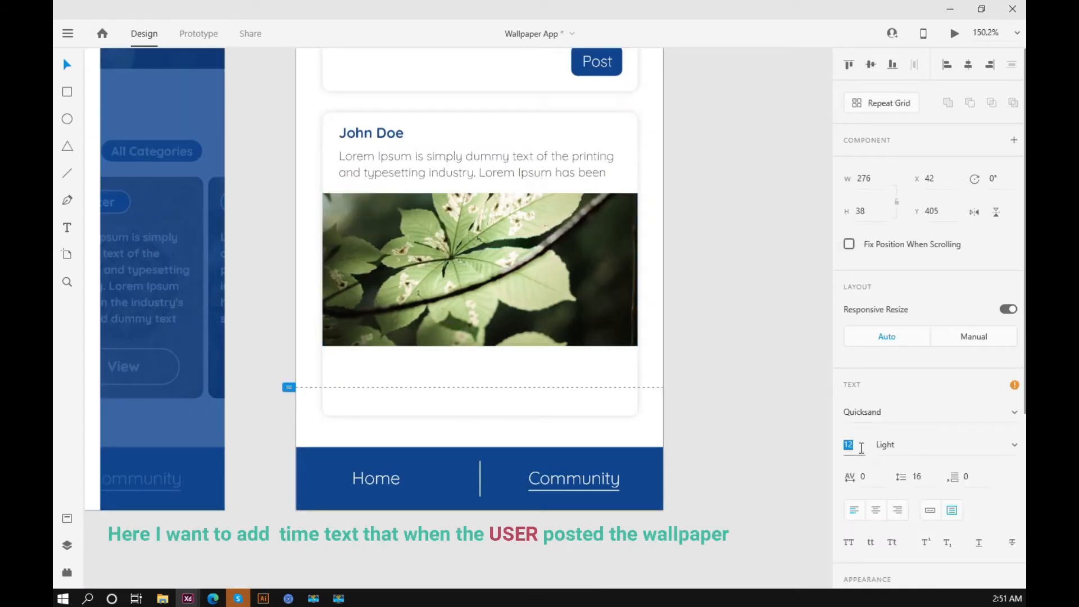
pyautogui.click(781, 250)
# Duplicate the description text to the upper right of the post card and replace its content with "20 July 2020".
pyautogui.scroll(1, 732, 199)
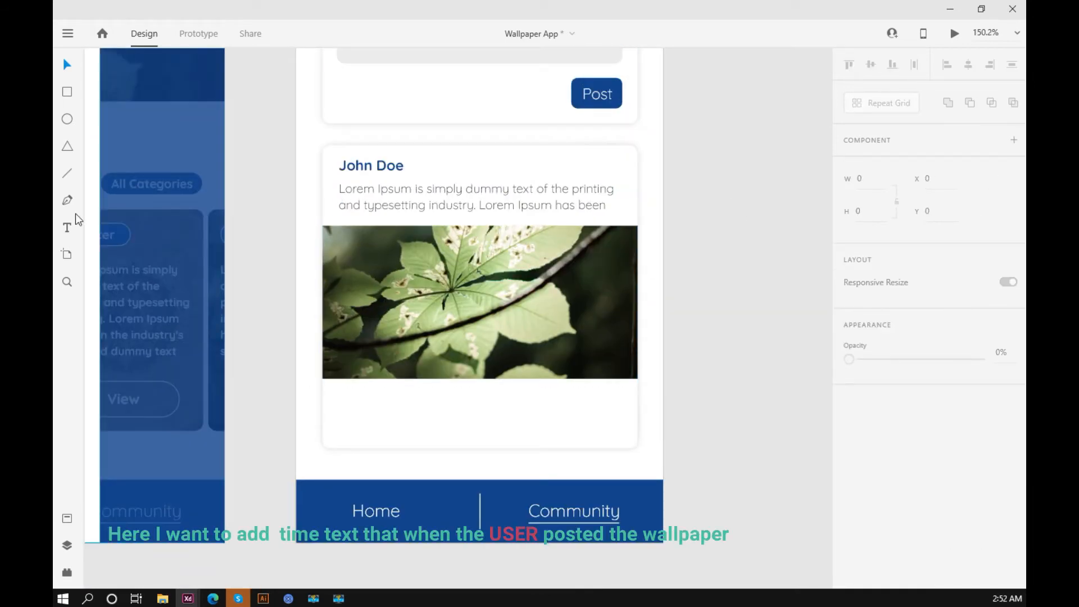
pyautogui.moveTo(428, 191); pyautogui.dragTo(564, 156)
pyautogui.doubleClick(564, 156)
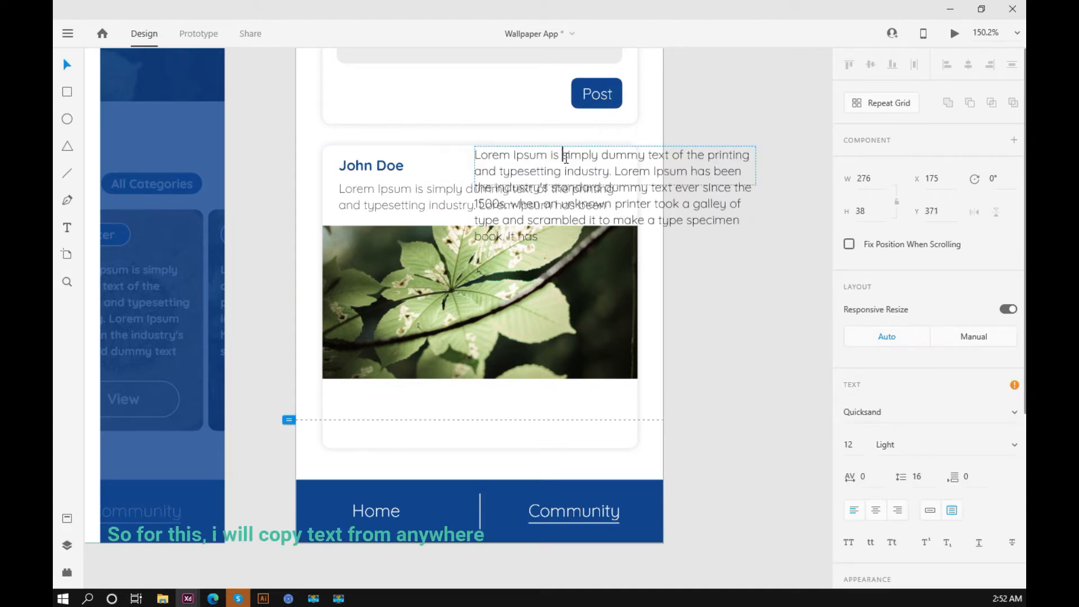
pyautogui.hotkey('ctrl', 'a')
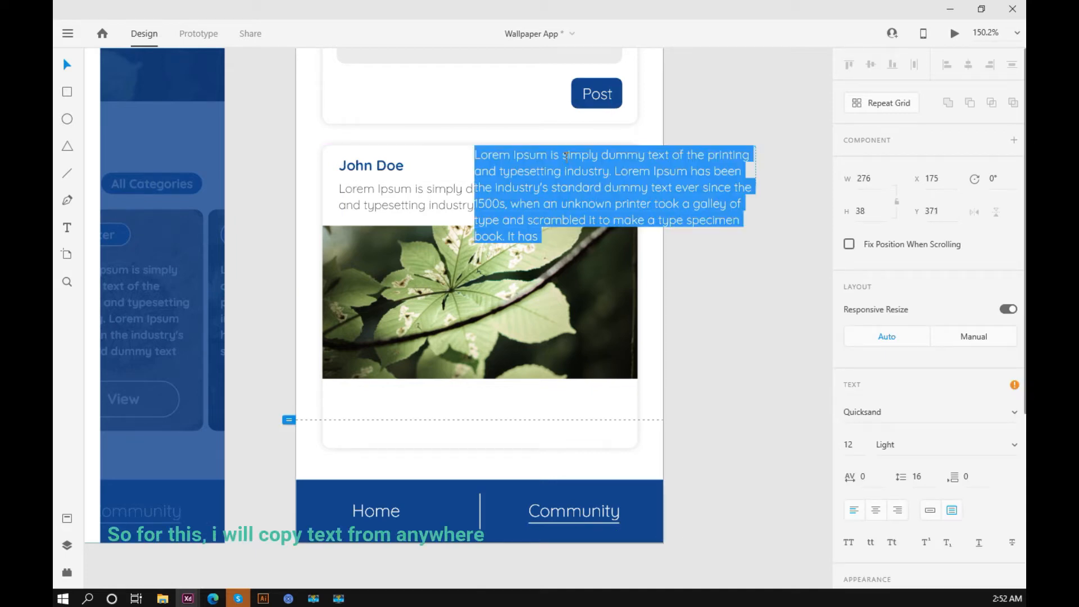
pyautogui.write('20 Jul')
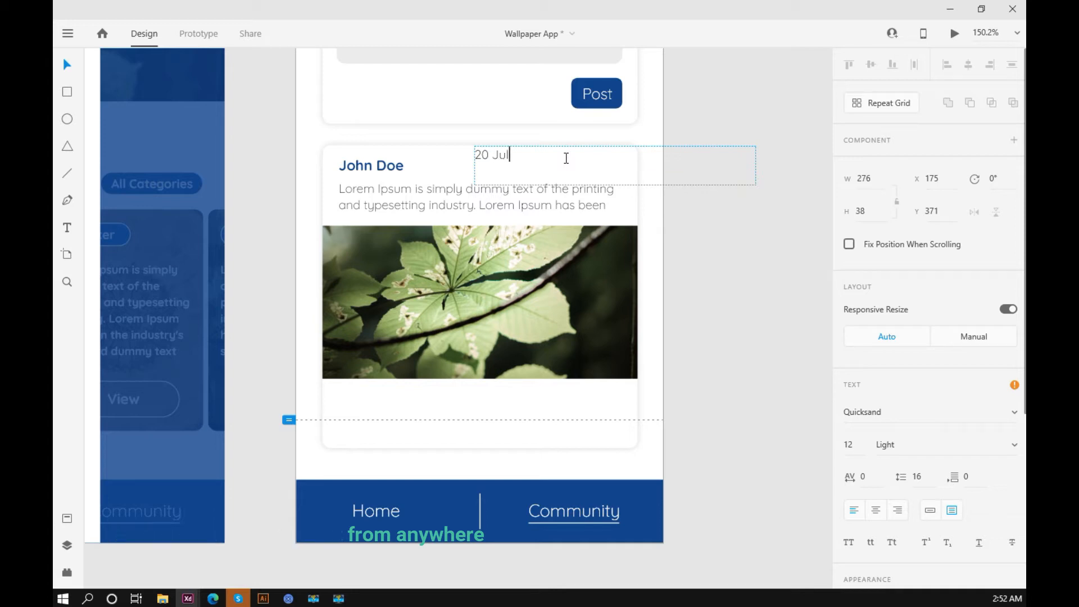
pyautogui.write('y 2020')
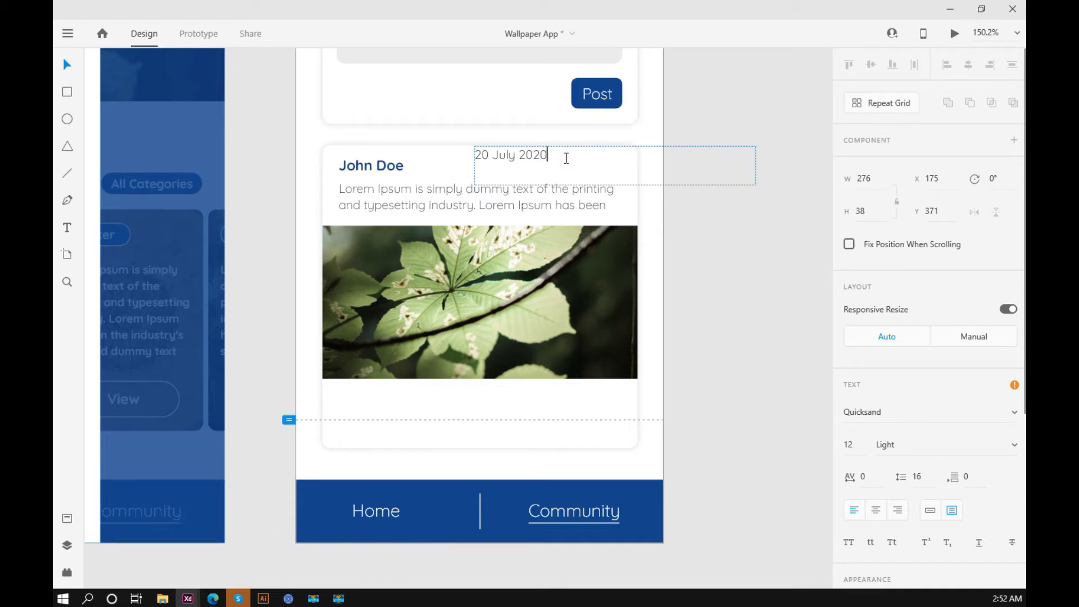
pyautogui.press('Escape')
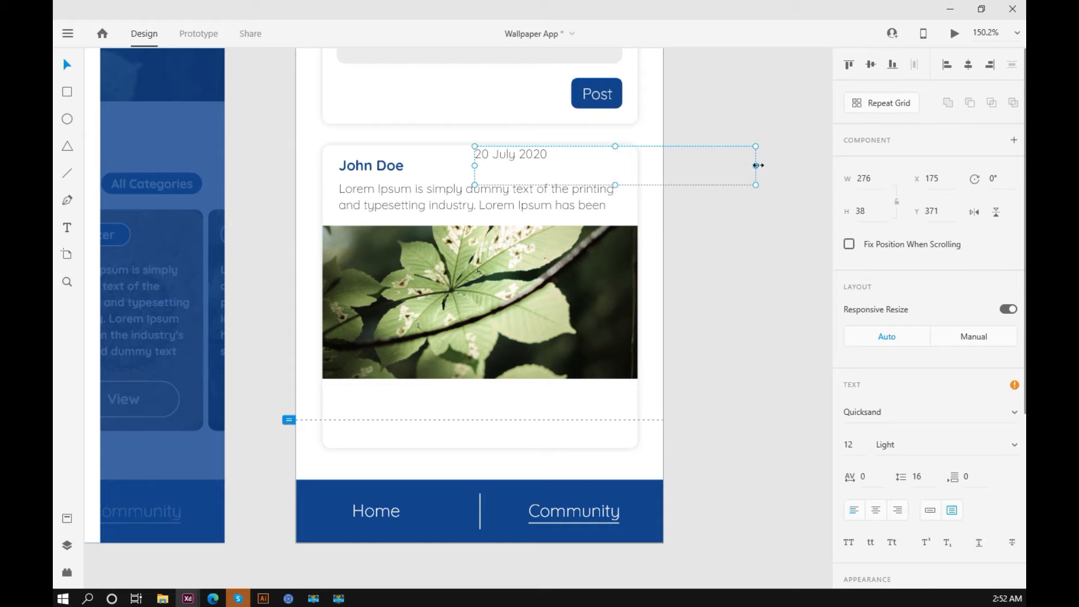
# Shrink the date's text box to about 72 by 19 and change its fill from black to light grey.
pyautogui.moveTo(756, 165); pyautogui.dragTo(512, 165)
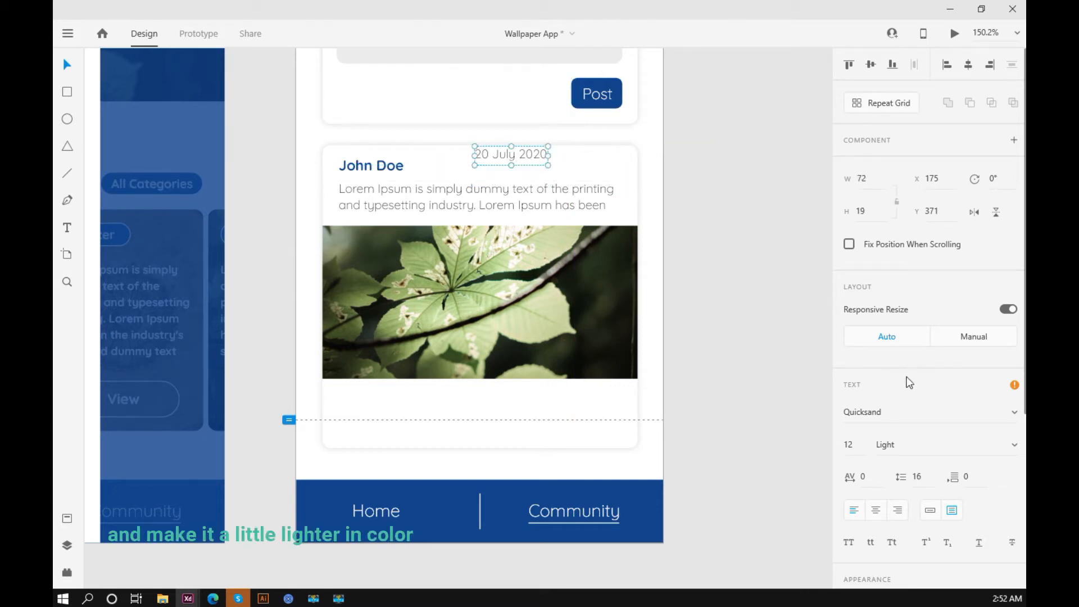
pyautogui.scroll(-4, 929, 466)
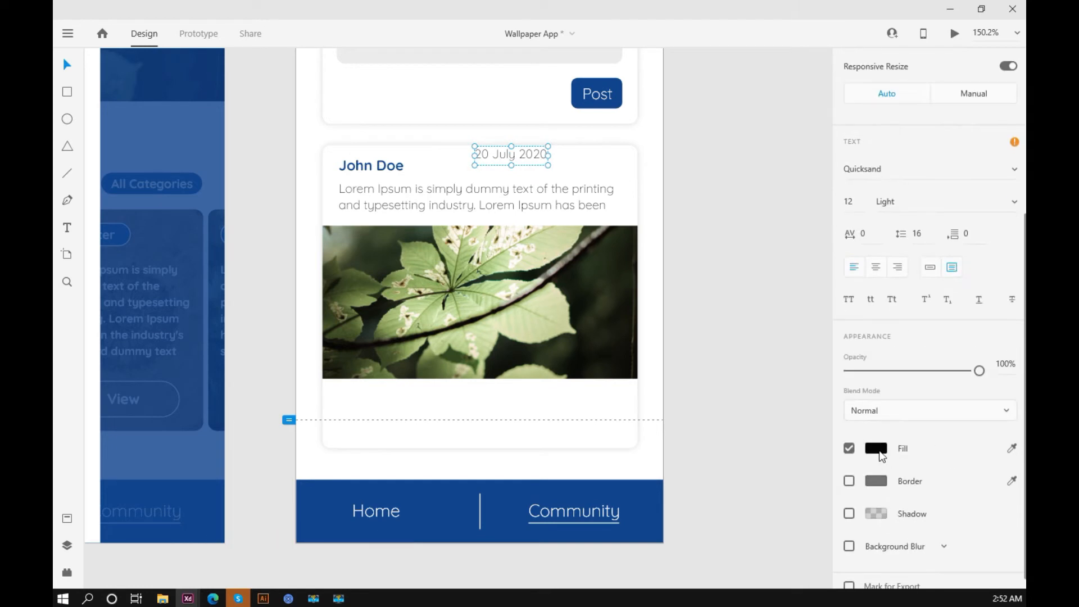
pyautogui.click(879, 453)
pyautogui.moveTo(690, 409); pyautogui.dragTo(669, 388)
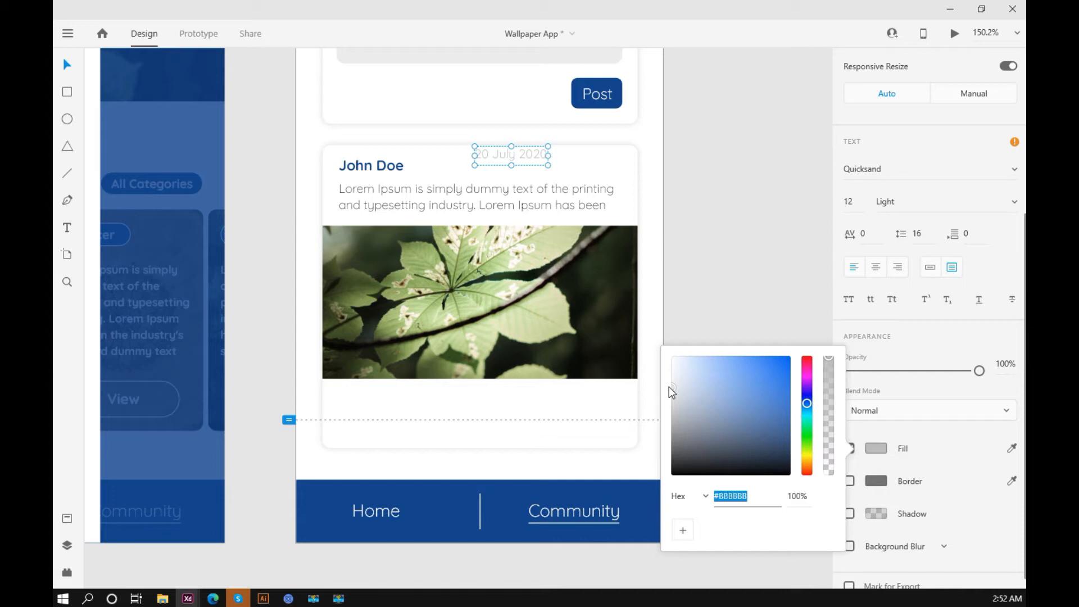
pyautogui.moveTo(675, 392)
pyautogui.mouseDown()
pyautogui.moveTo(673, 375)
pyautogui.moveTo(667, 396)
pyautogui.mouseUp()
pyautogui.click(732, 236)
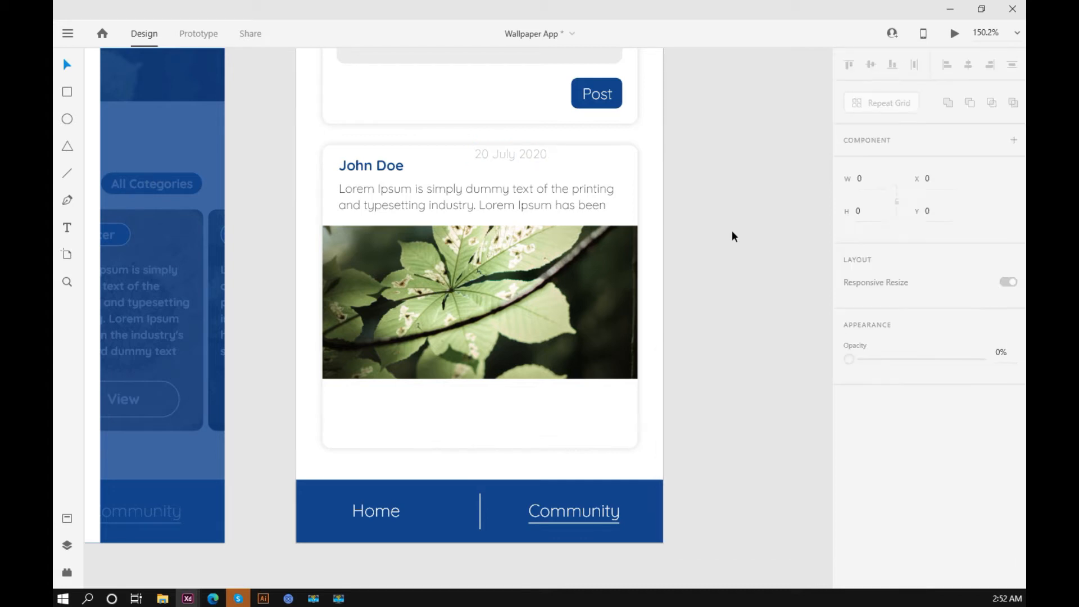
# Move the date to the right side of the name's line, at about X 243, Y 382.
pyautogui.scroll(5, 552, 185)
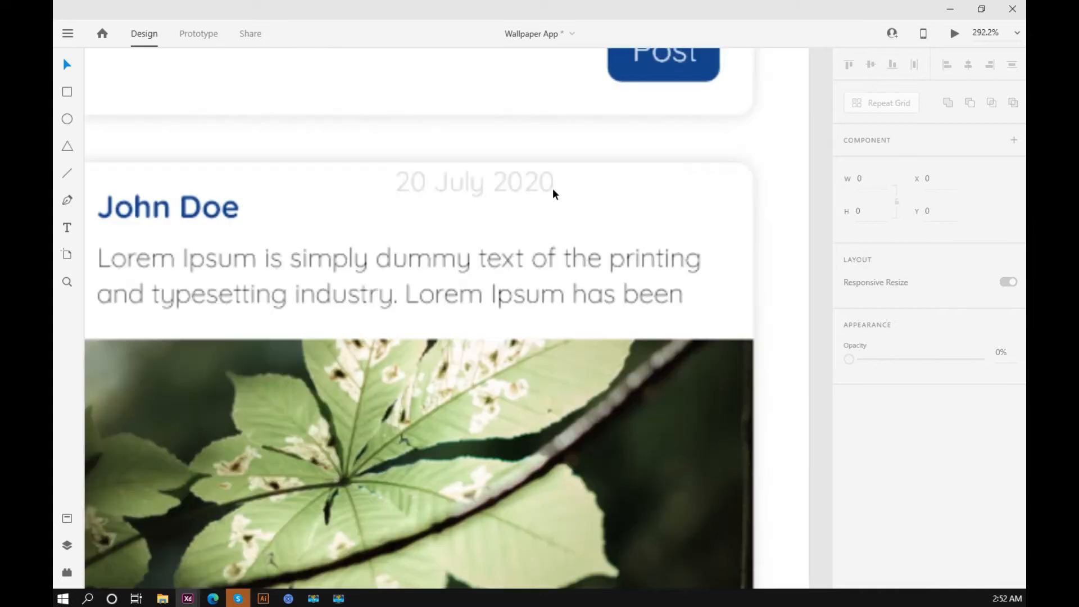
pyautogui.click(530, 191)
pyautogui.moveTo(531, 186); pyautogui.dragTo(676, 213)
pyautogui.press('Left')
pyautogui.press('Left')
pyautogui.press('Right')
pyautogui.press('Right')
pyautogui.press('Right')
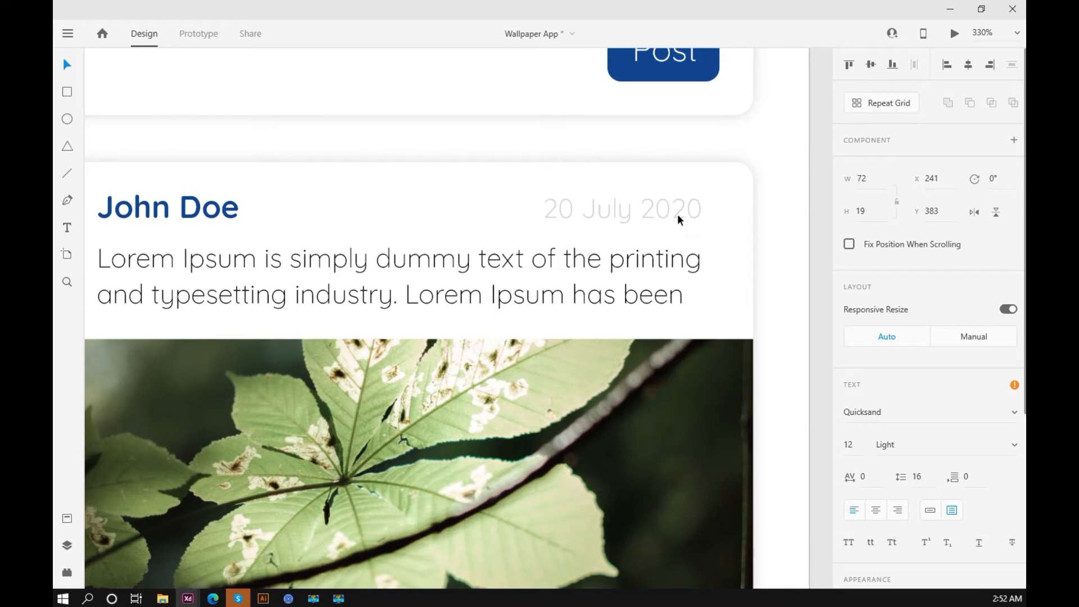
pyautogui.scroll(-4, 676, 214)
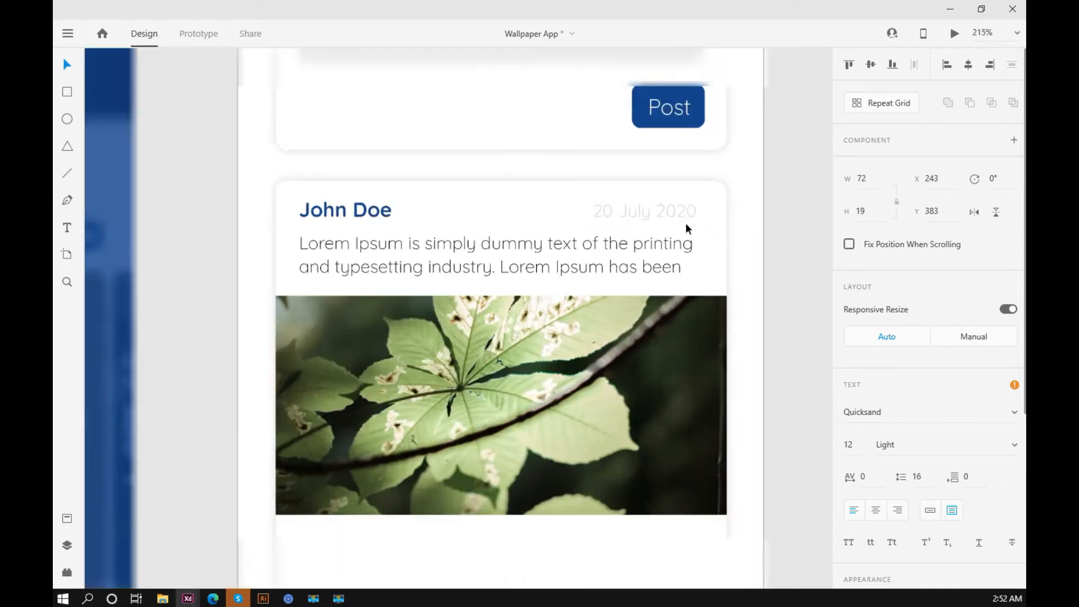
pyautogui.press('Up')
pyautogui.press('Up')
pyautogui.press('Down')
pyautogui.press('Down')
pyautogui.press('Down')
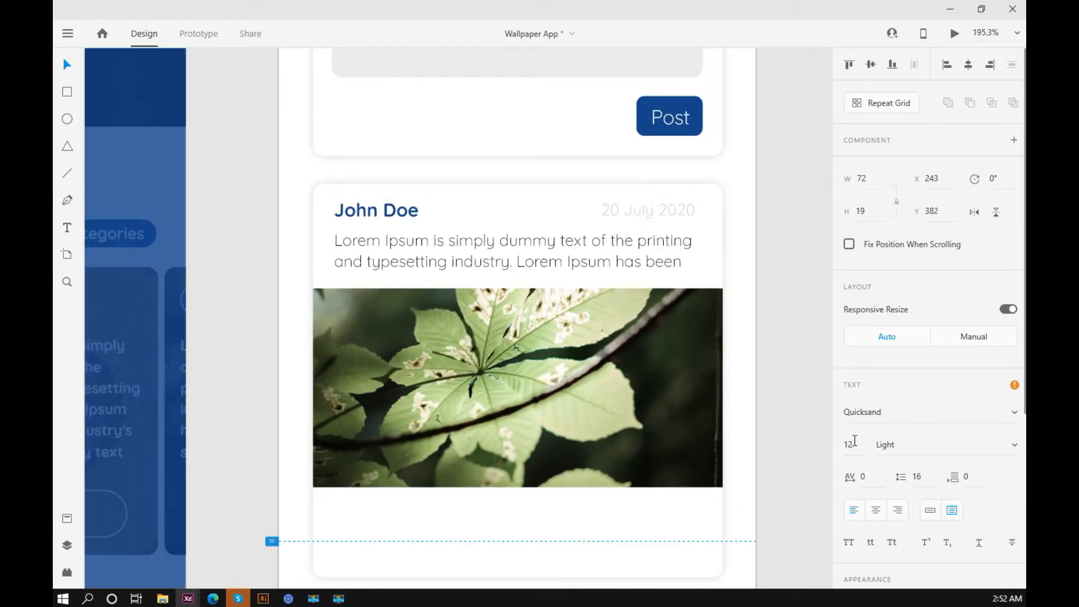
# Set the date's font size to 9 and shift it right to about X 259, in line with the description's right edge.
pyautogui.click(854, 449)
pyautogui.write('9')
pyautogui.press('Return')
pyautogui.moveTo(669, 211); pyautogui.dragTo(720, 222)
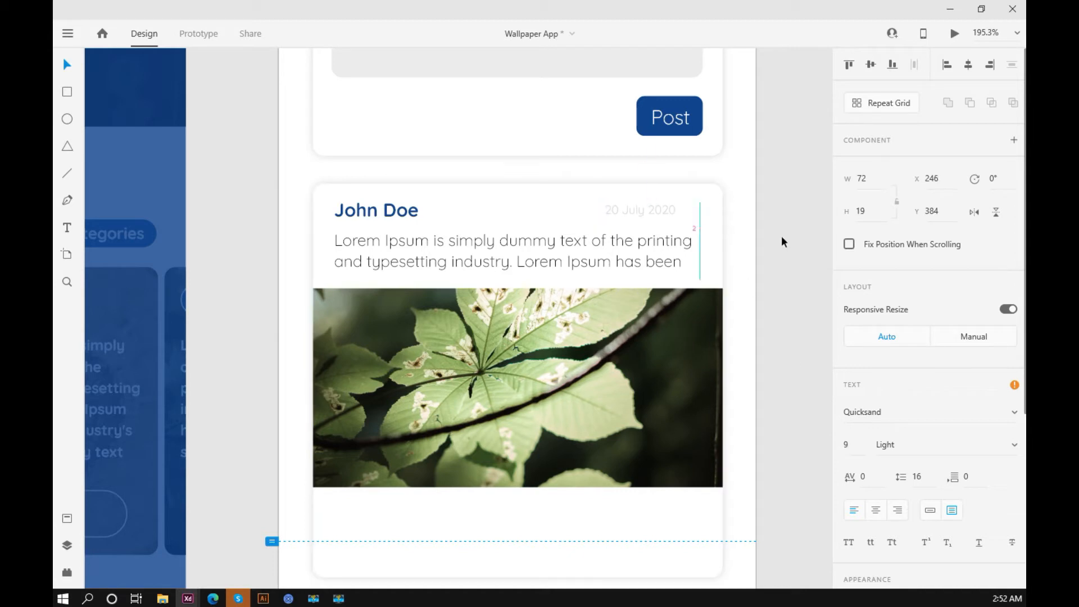
pyautogui.press('Right')
pyautogui.press('Right')
pyautogui.press('Right')
pyautogui.press('Right')
pyautogui.press('Right')
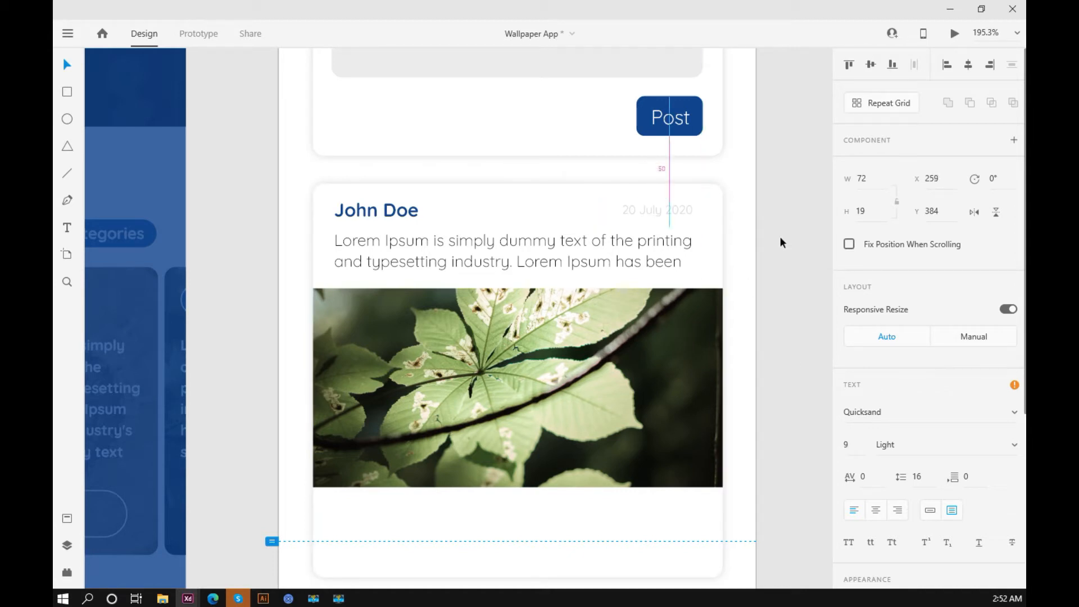
pyautogui.click(770, 234)
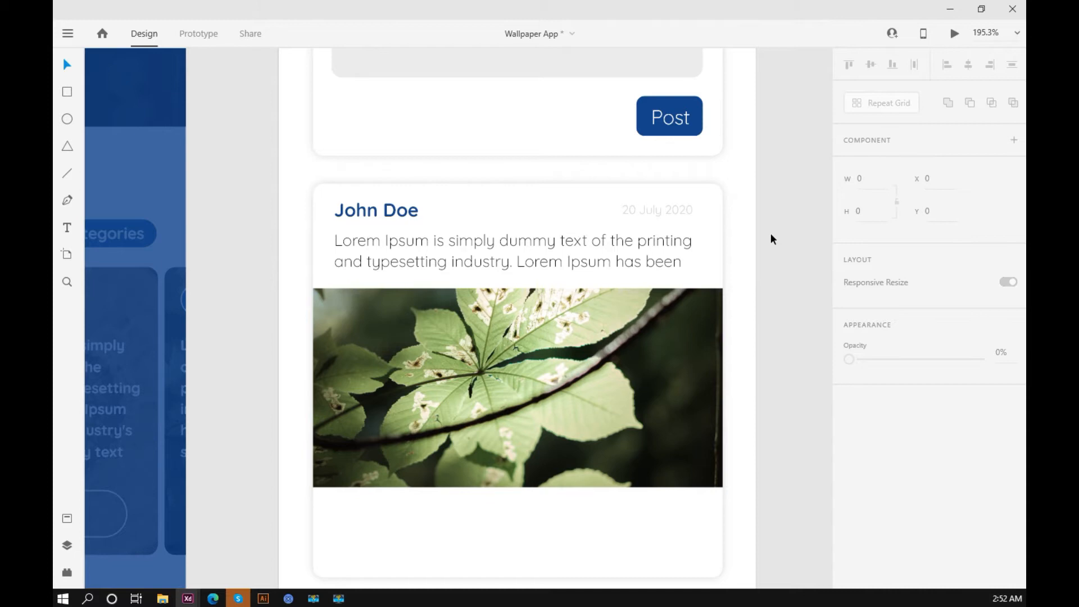
# Nudge the date down to Y 386 and the description text down to Y 406.
pyautogui.scroll(-2, 770, 233)
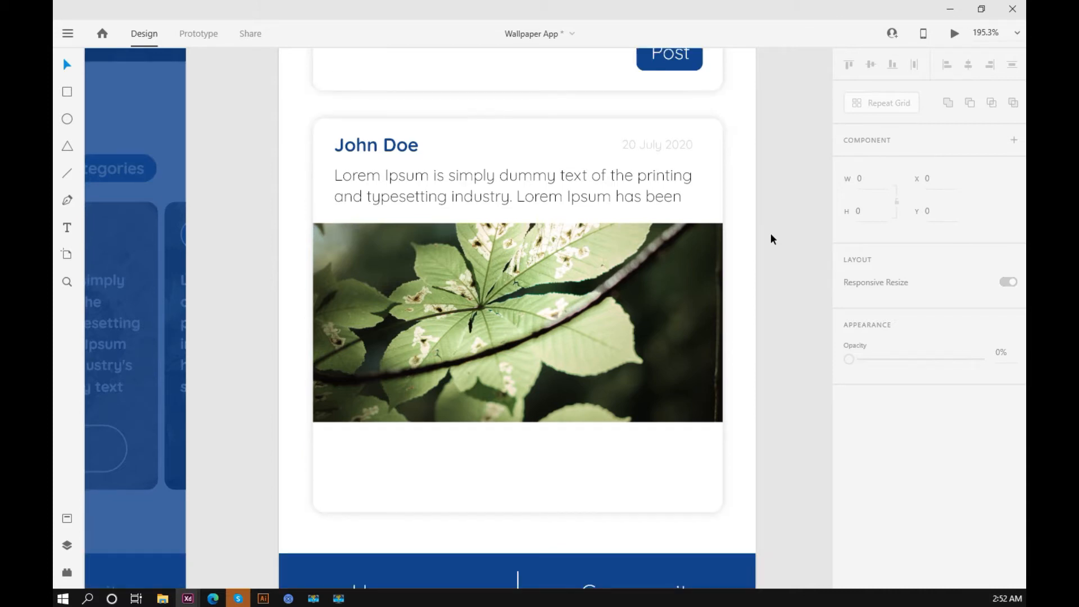
pyautogui.moveTo(651, 137); pyautogui.dragTo(655, 139)
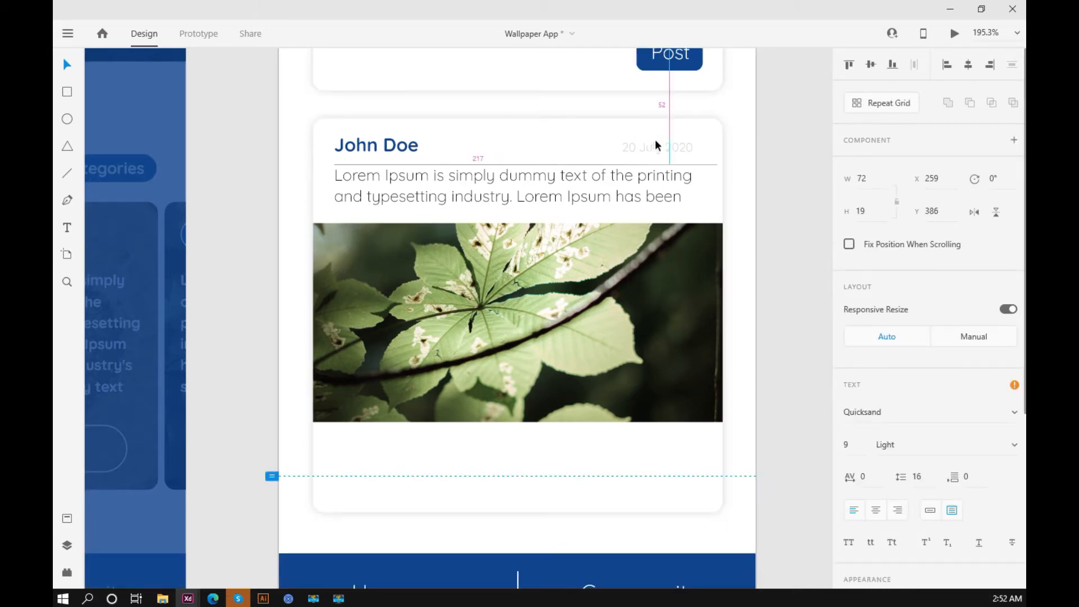
pyautogui.click(783, 237)
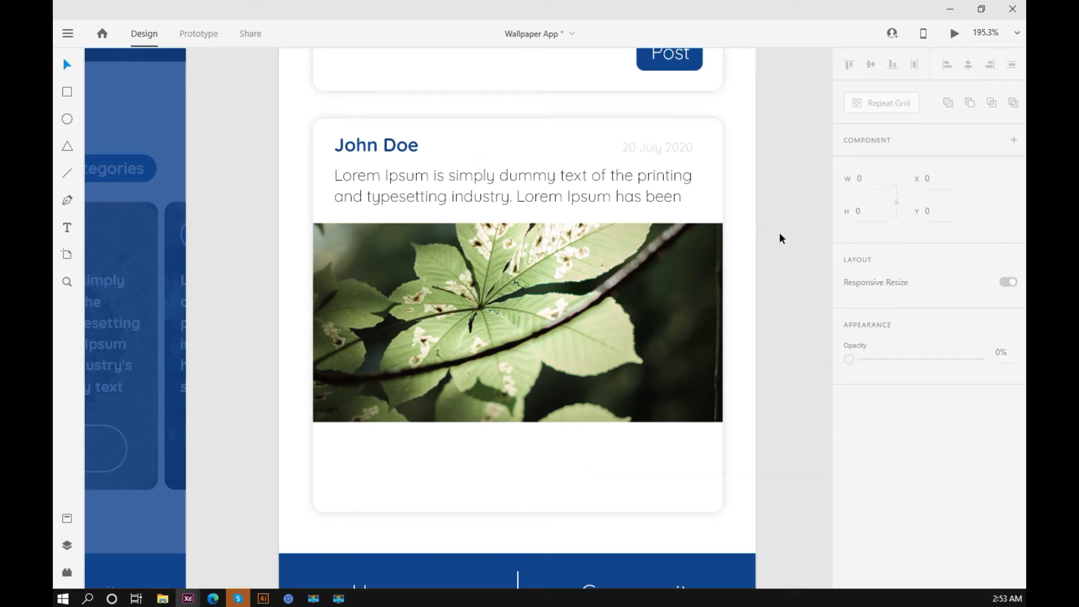
pyautogui.moveTo(508, 180); pyautogui.dragTo(508, 183)
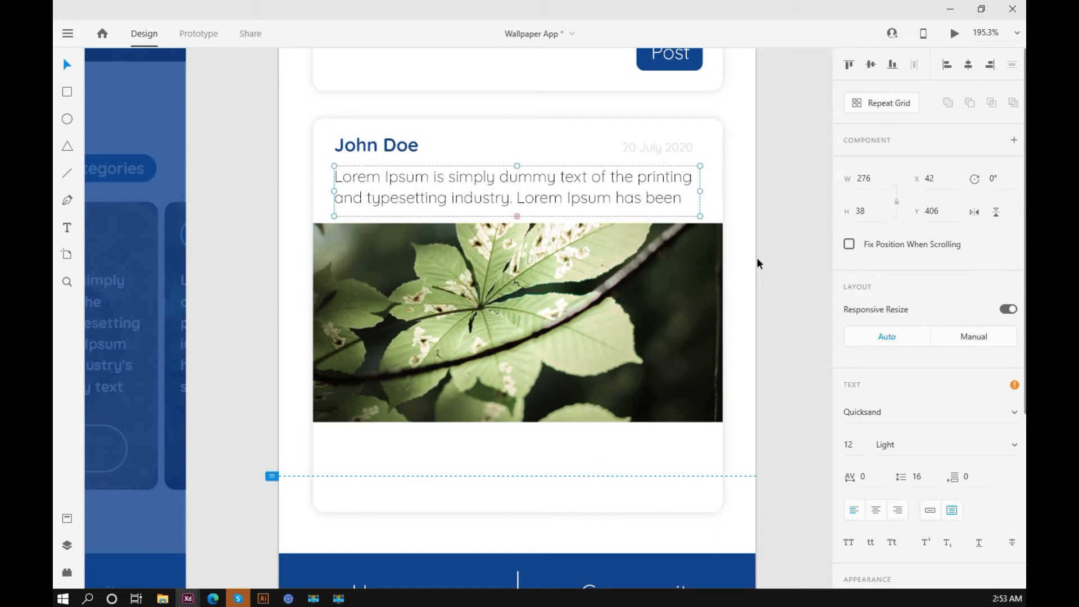
pyautogui.click(767, 241)
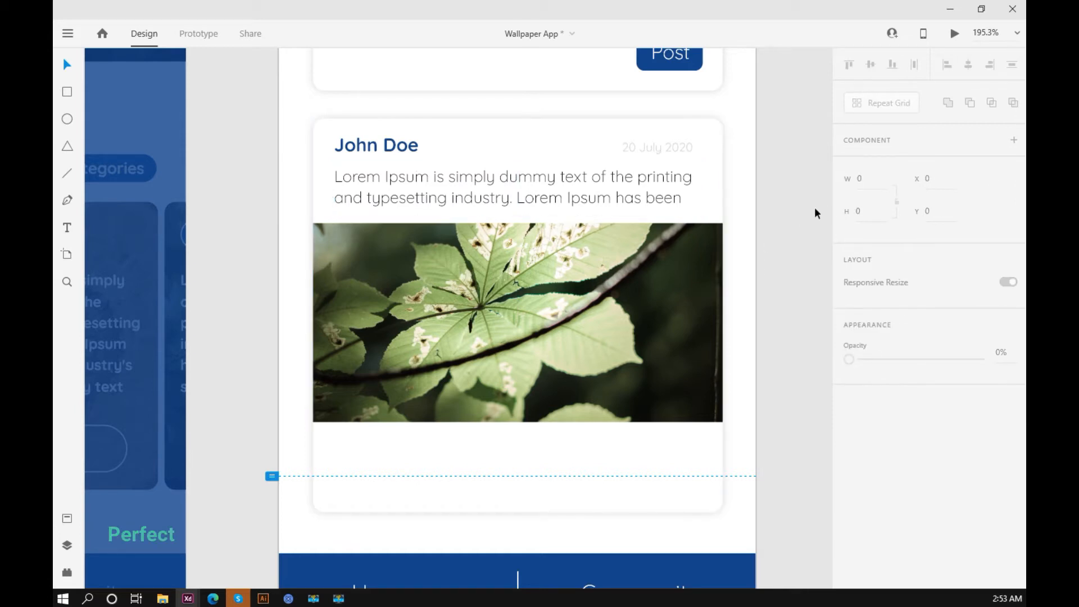
# Stretch the leaf image's lower edge downward, leaving a narrower empty strip at the bottom of the post card.
pyautogui.scroll(-2, 807, 214)
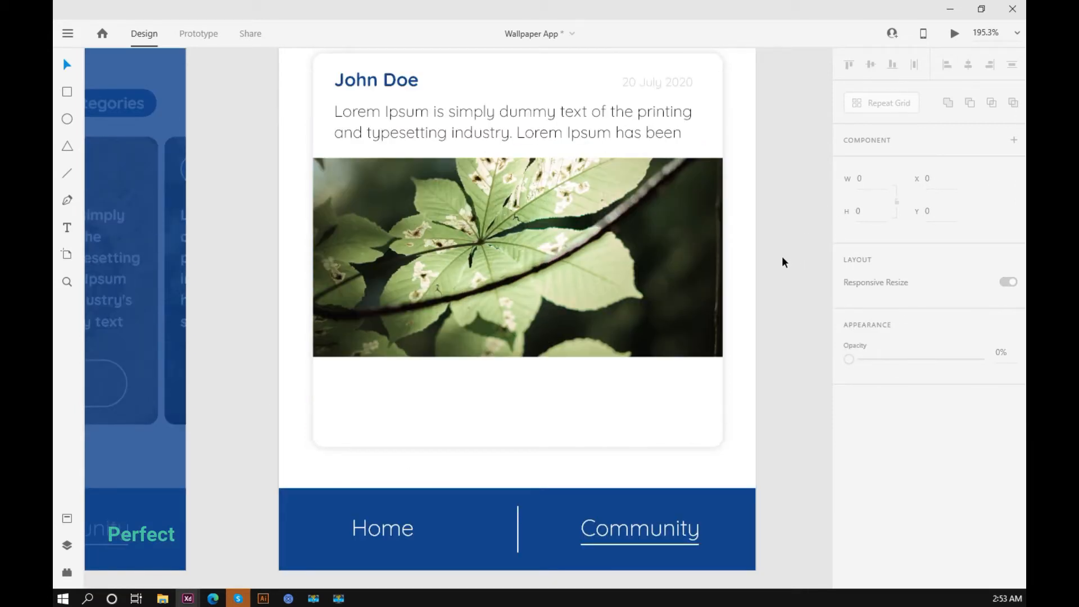
pyautogui.scroll(-1, 785, 255)
pyautogui.moveTo(785, 255); pyautogui.dragTo(675, 263)
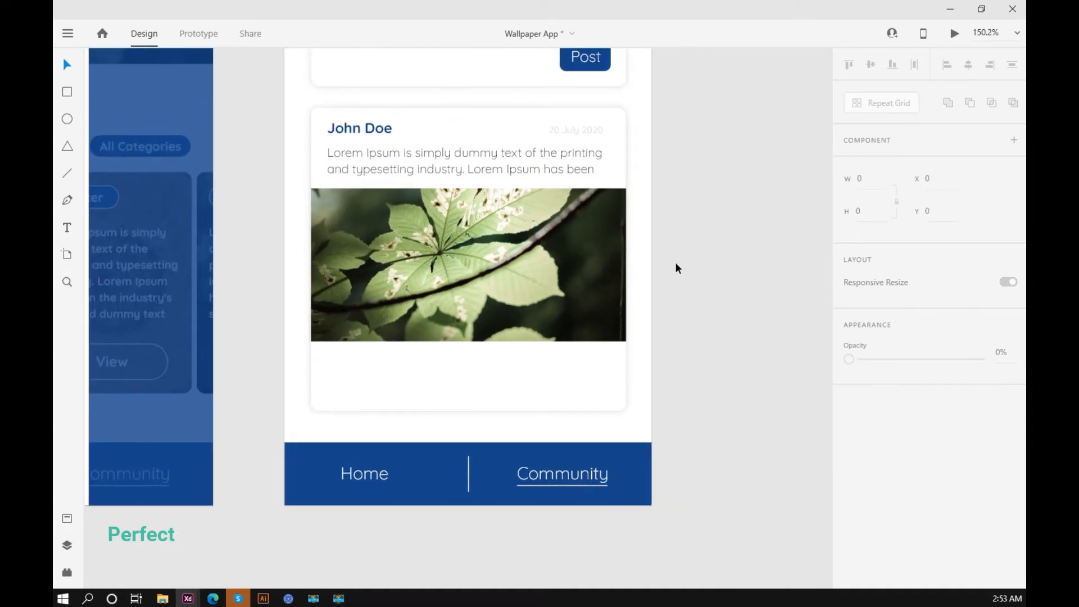
pyautogui.scroll(-1, 676, 265)
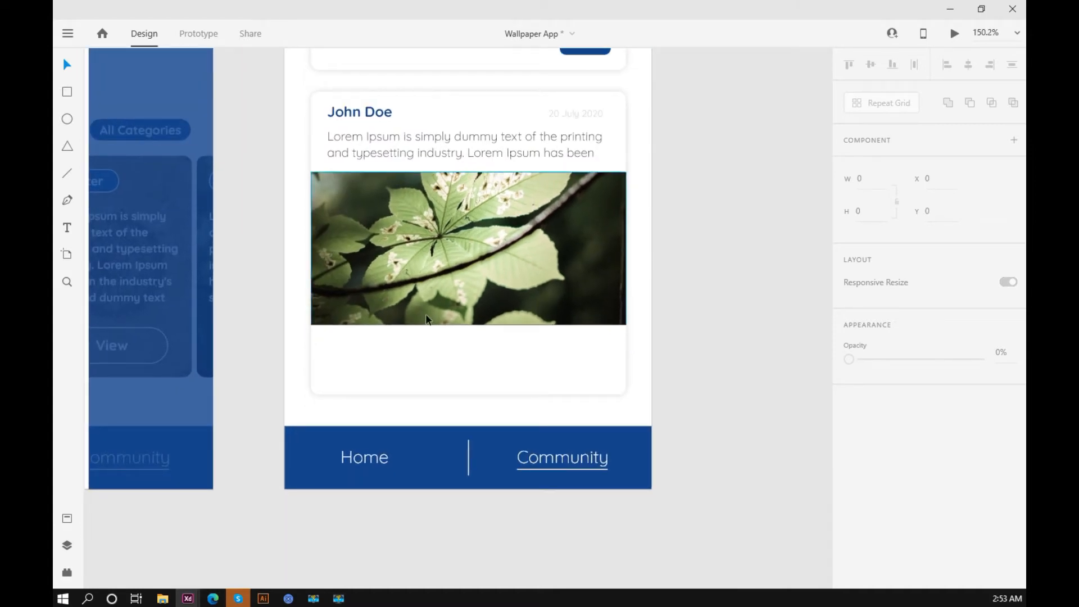
pyautogui.click(469, 325)
pyautogui.moveTo(471, 325); pyautogui.dragTo(472, 348)
pyautogui.click(688, 308)
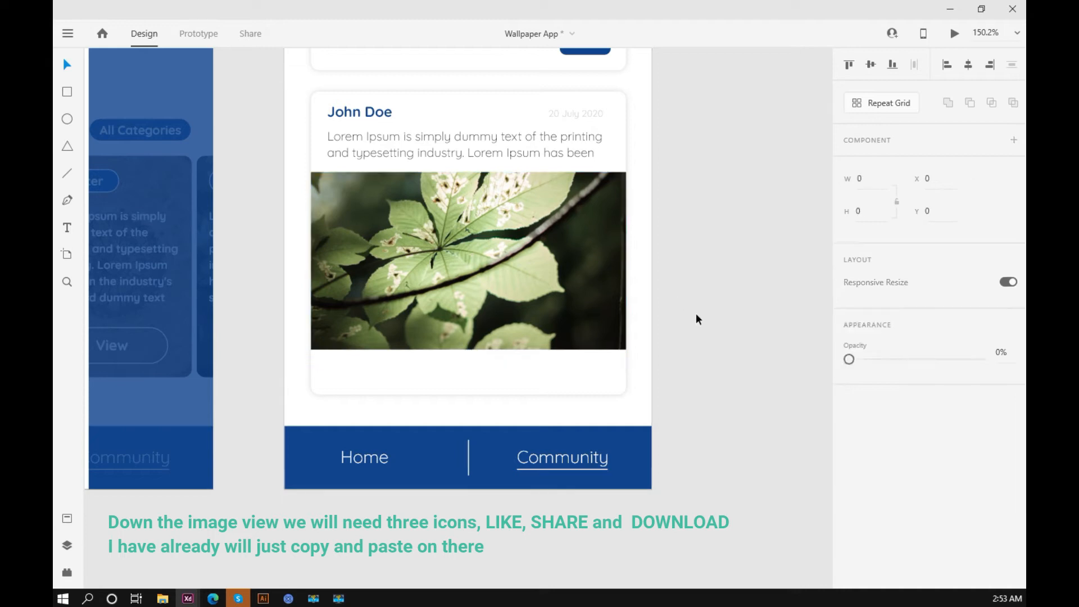
# Copy the black heart, share and download icons from the components board.
pyautogui.scroll(-3, 692, 315)
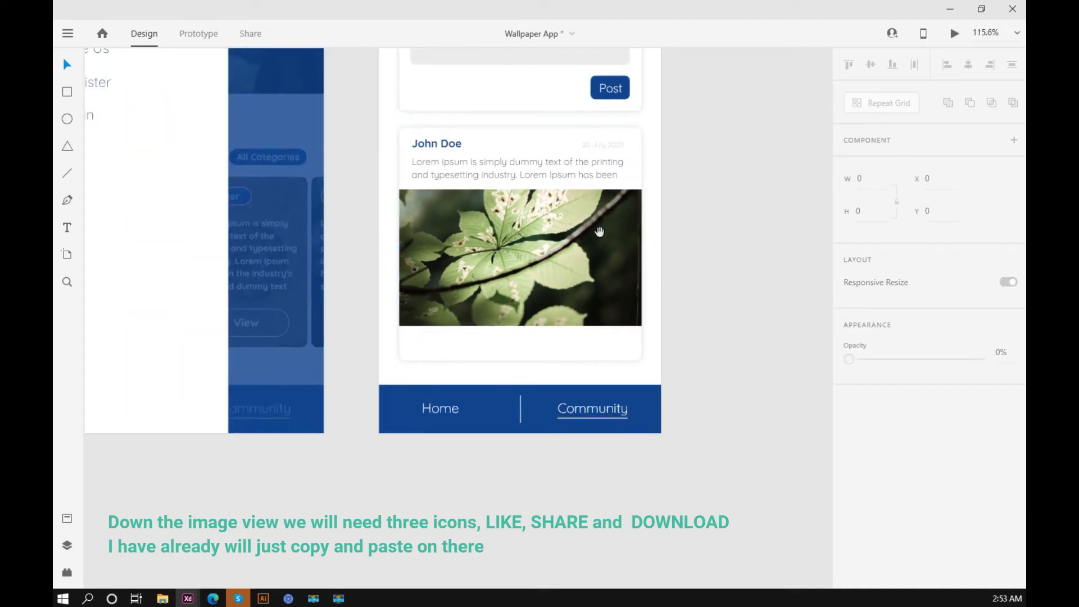
pyautogui.scroll(-4, 581, 308)
pyautogui.moveTo(663, 290); pyautogui.dragTo(663, 296)
pyautogui.moveTo(294, 294); pyautogui.dragTo(594, 302)
pyautogui.moveTo(337, 294); pyautogui.dragTo(618, 301)
pyautogui.moveTo(270, 289); pyautogui.dragTo(475, 292)
pyautogui.moveTo(128, 291); pyautogui.dragTo(446, 278)
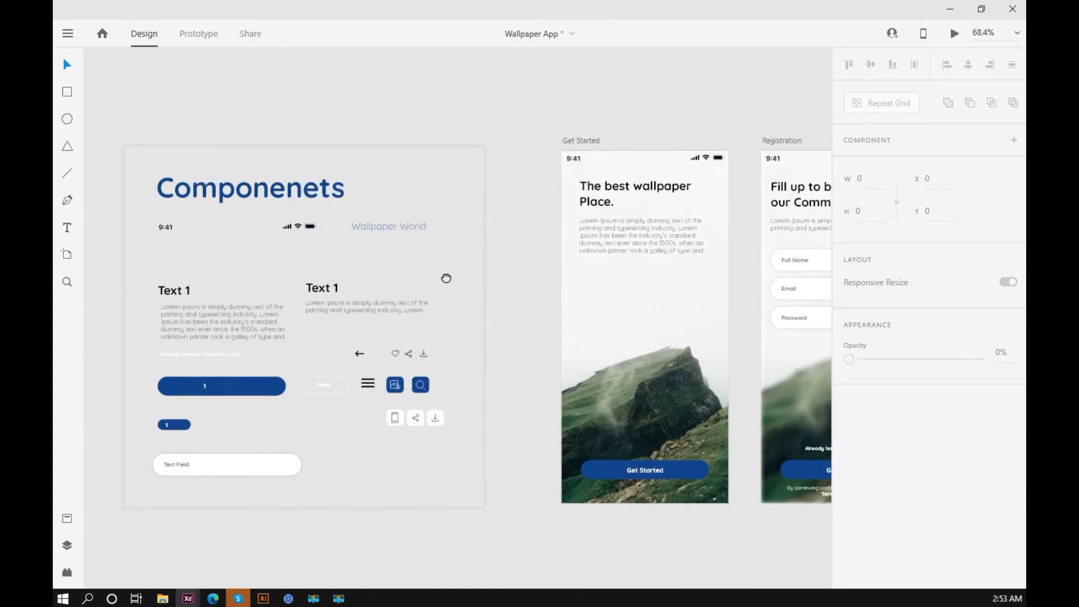
pyautogui.scroll(5, 398, 385)
pyautogui.scroll(-1, 421, 351)
pyautogui.scroll(1, 420, 352)
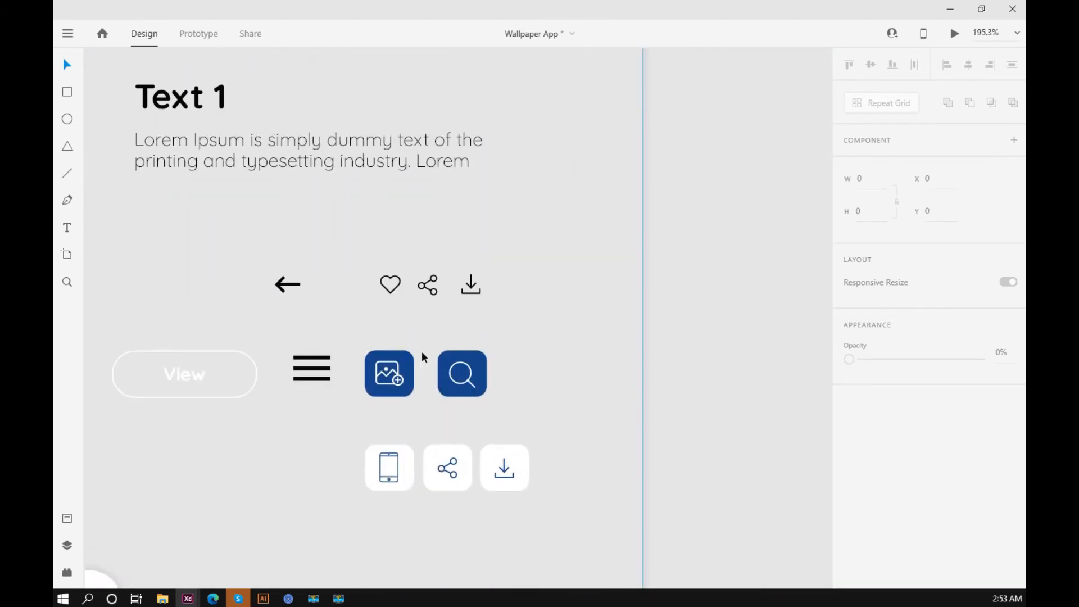
pyautogui.click(493, 309)
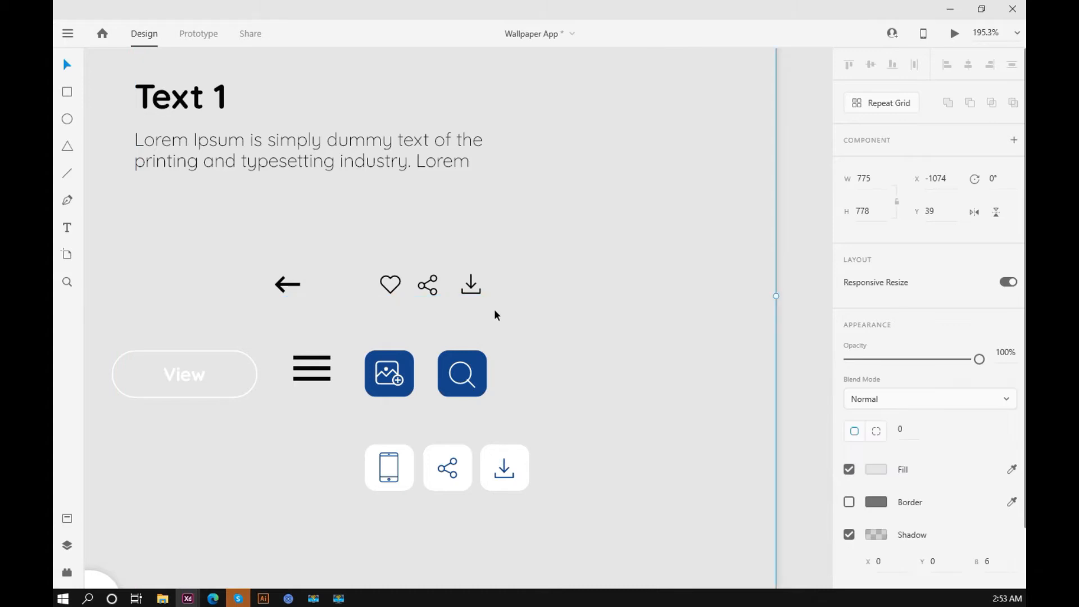
pyautogui.click(471, 287)
pyautogui.keyDown('shift'); pyautogui.click(427, 284); pyautogui.keyUp('shift')
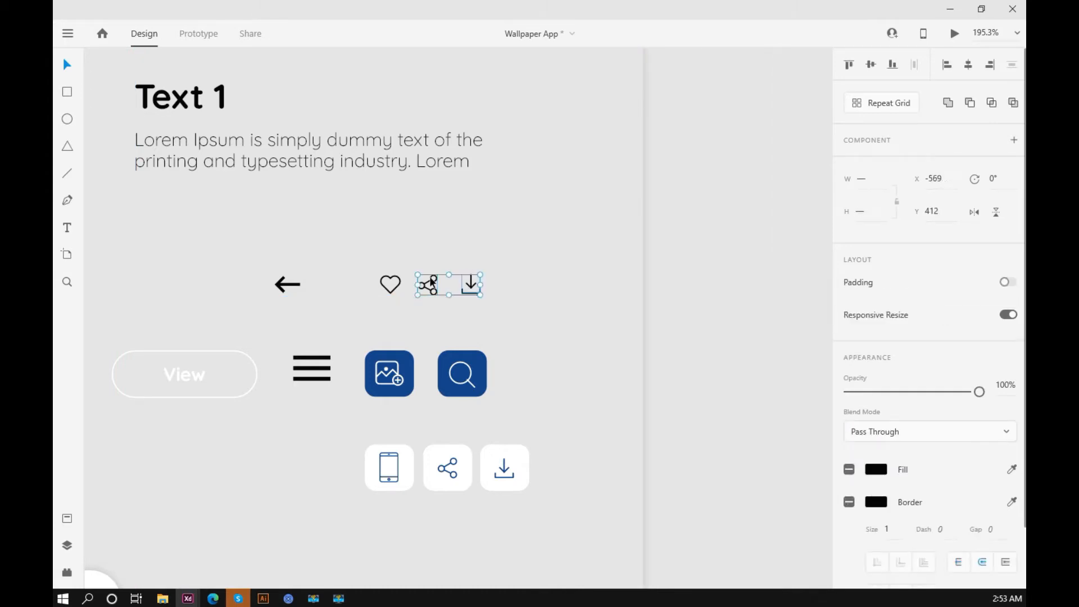
pyautogui.keyDown('shift'); pyautogui.click(395, 281); pyautogui.keyUp('shift')
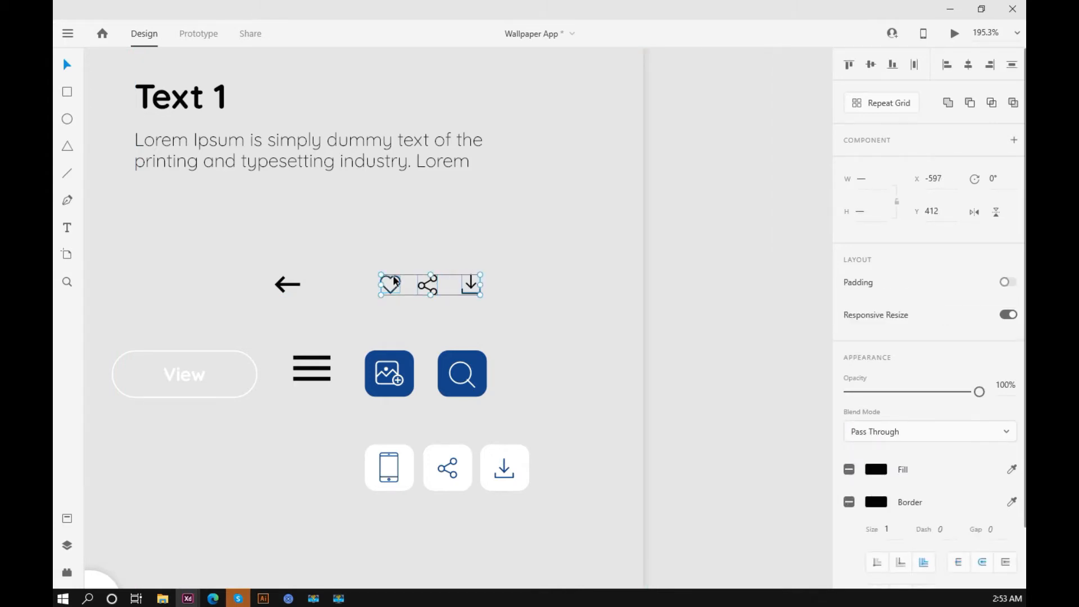
# Paste the three copied icons into the community screen's post card.
pyautogui.scroll(-8, 428, 290)
pyautogui.moveTo(809, 306); pyautogui.dragTo(208, 291)
pyautogui.scroll(8, 548, 313)
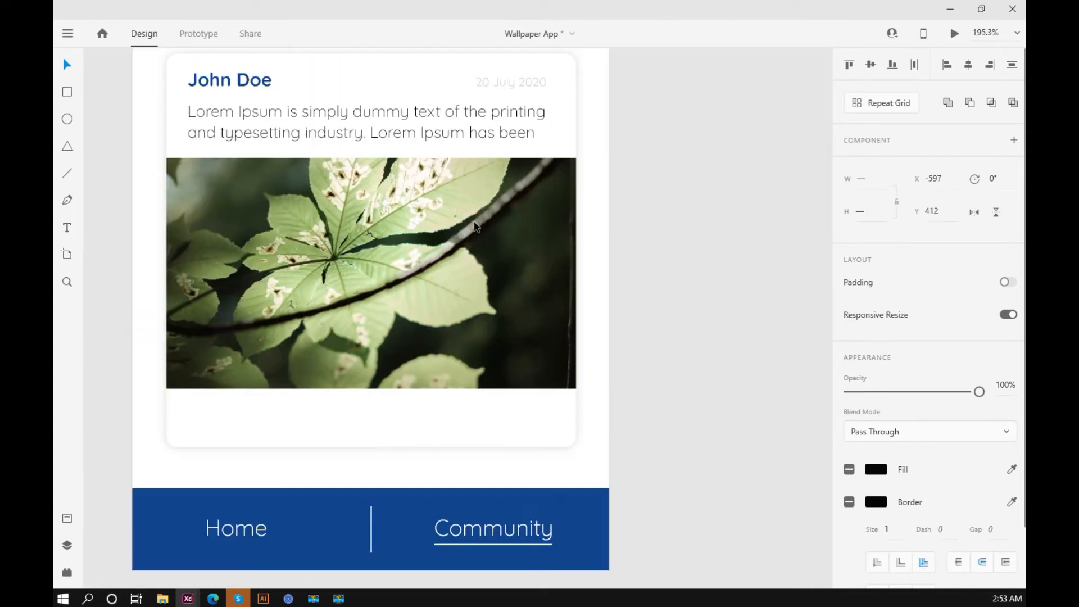
pyautogui.click(353, 415)
pyautogui.hotkey('ctrl', 'v')
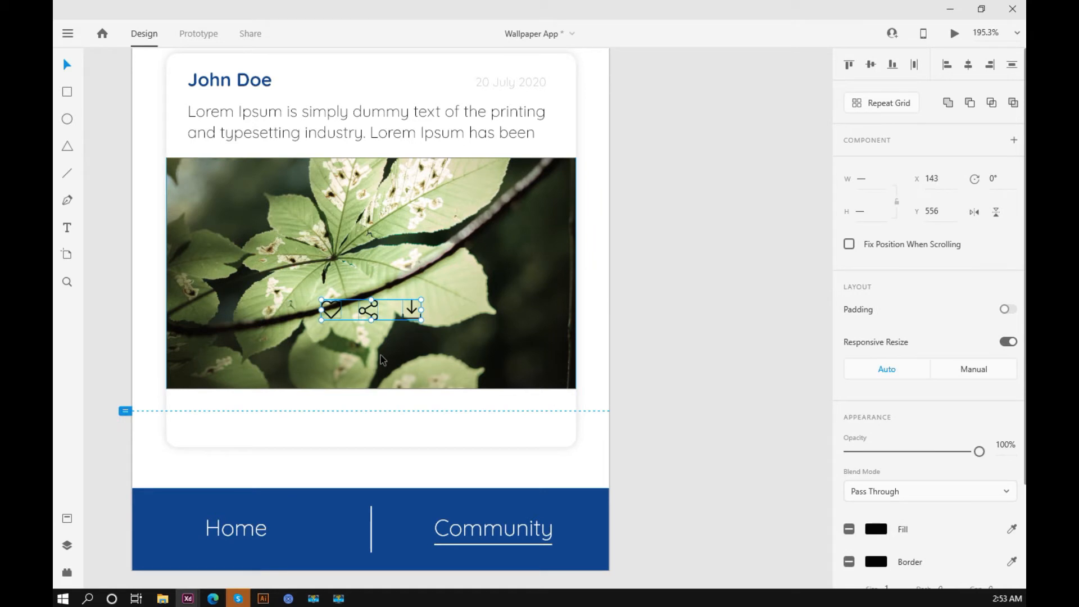
# Move the three icons into the empty strip beneath the leaf image, at about X 43, Y 636.
pyautogui.hotkey('shift', 'Down')
pyautogui.hotkey('shift', 'Down')
pyautogui.hotkey('shift', 'Down')
pyautogui.hotkey('shift', 'Down')
pyautogui.hotkey('shift', 'Down')
pyautogui.hotkey('shift', 'Down')
pyautogui.hotkey('shift', 'Down')
pyautogui.hotkey('shift', 'Down')
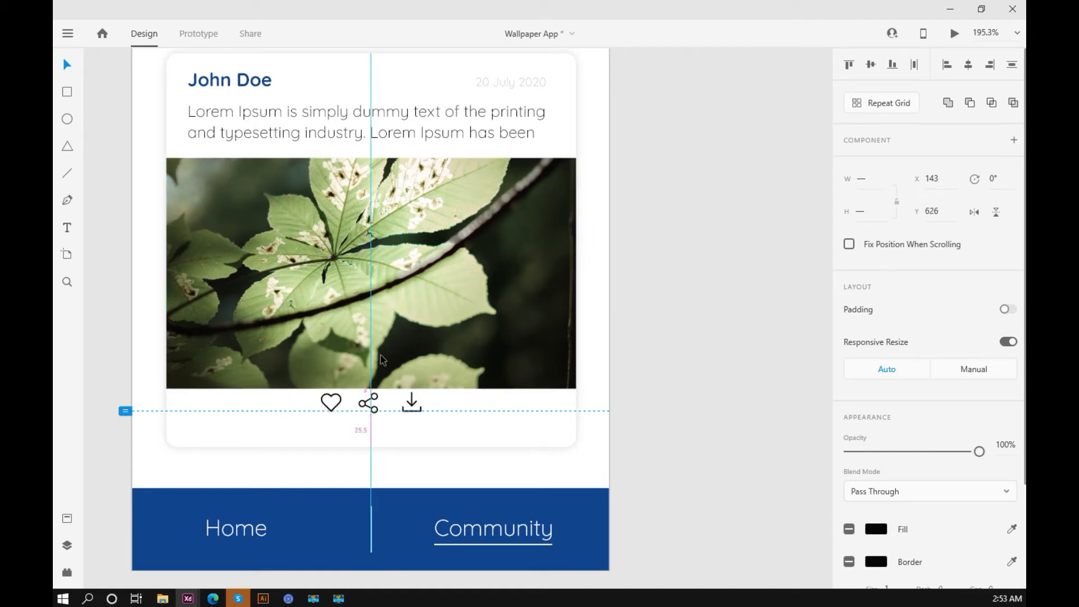
pyautogui.hotkey('shift', 'Left')
pyautogui.hotkey('shift', 'Left')
pyautogui.hotkey('shift', 'Left')
pyautogui.hotkey('shift', 'Left')
pyautogui.hotkey('shift', 'Left')
pyautogui.hotkey('shift', 'Left')
pyautogui.hotkey('shift', 'Left')
pyautogui.hotkey('shift', 'Left')
pyautogui.hotkey('shift', 'Left')
pyautogui.hotkey('shift', 'Left')
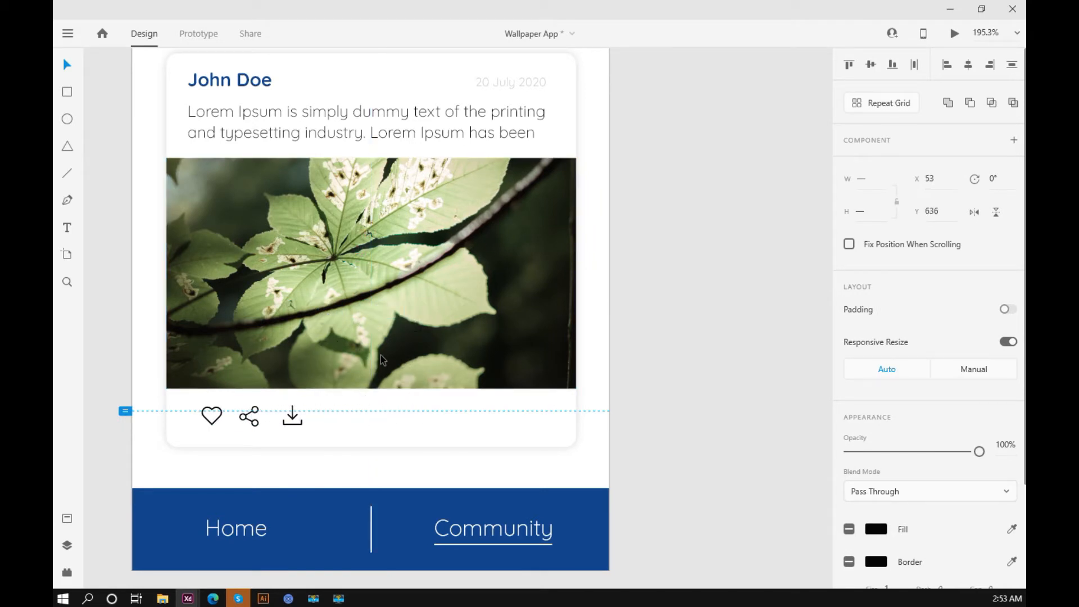
# Fine-tune the icon row's vertical position in the strip to Y 638.
pyautogui.press('Down')
pyautogui.press('Down')
pyautogui.press('Down')
pyautogui.press('Down')
pyautogui.press('Down')
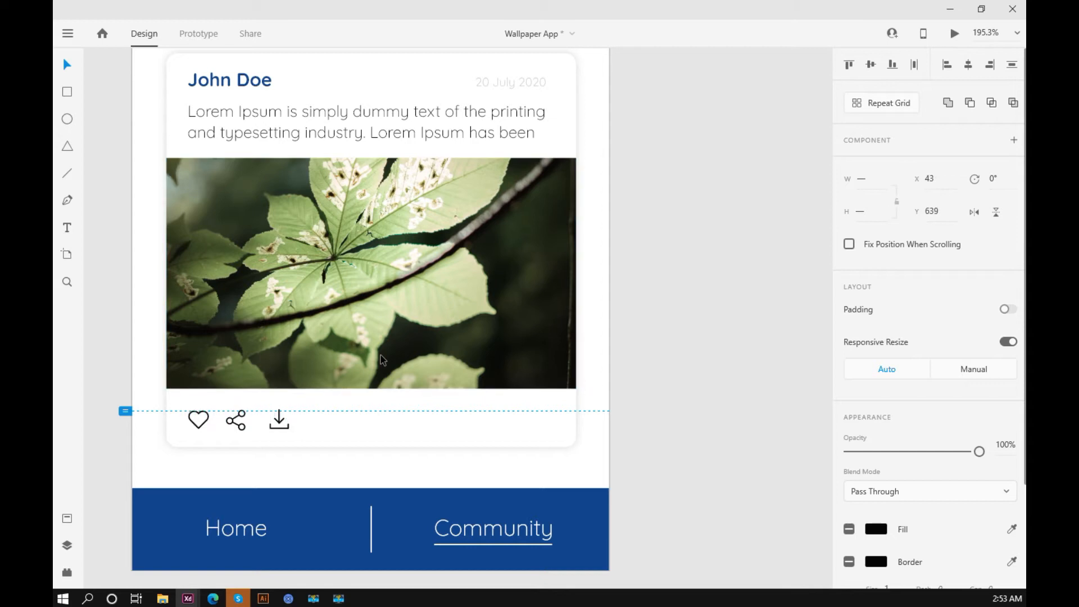
pyautogui.press('Up')
pyautogui.press('Up')
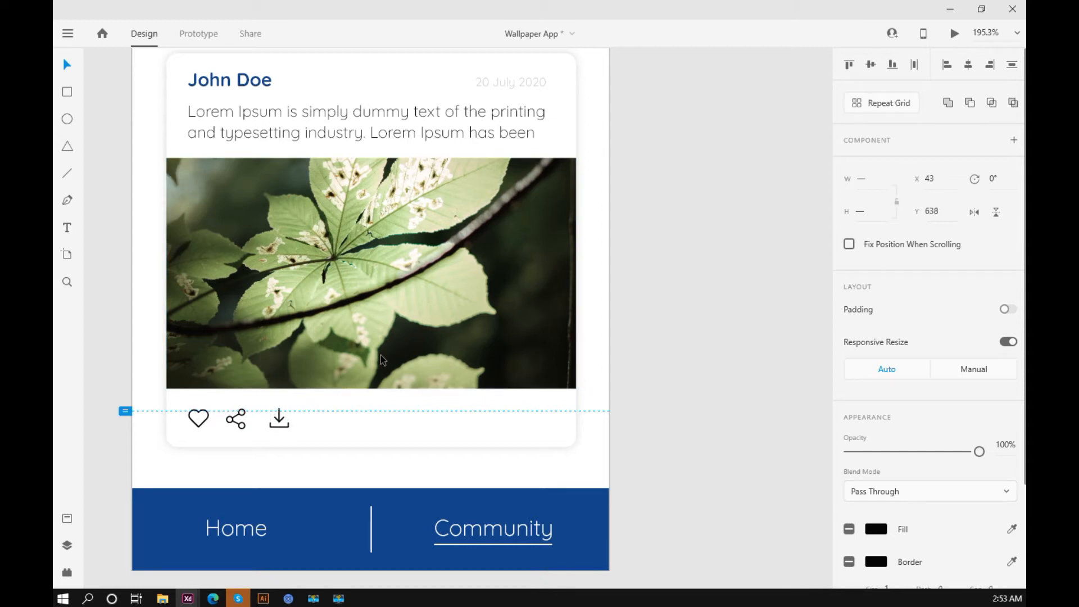
pyautogui.press('Up')
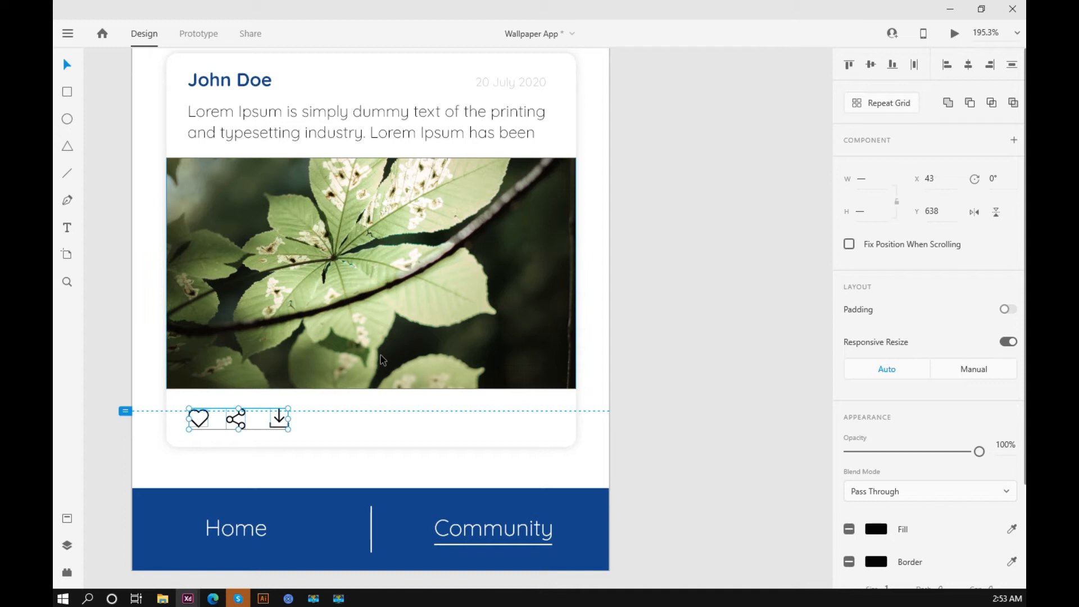
# Adjust the icon row's horizontal position to about X 48.
pyautogui.press('Right')
pyautogui.press('Right')
pyautogui.press('Right')
pyautogui.press('Right')
pyautogui.press('Right')
pyautogui.press('Right')
pyautogui.press('Right')
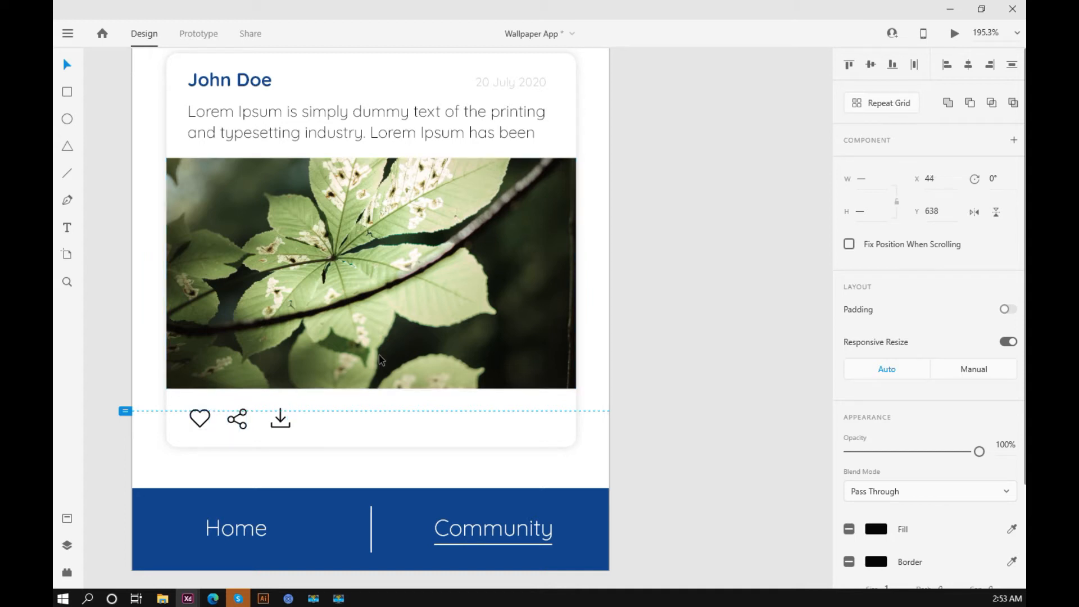
pyautogui.press('Left')
pyautogui.press('Left')
pyautogui.press('Left')
pyautogui.press('Left')
pyautogui.press('Left')
pyautogui.press('Left')
pyautogui.press('Left')
pyautogui.press('Left')
pyautogui.press('Left')
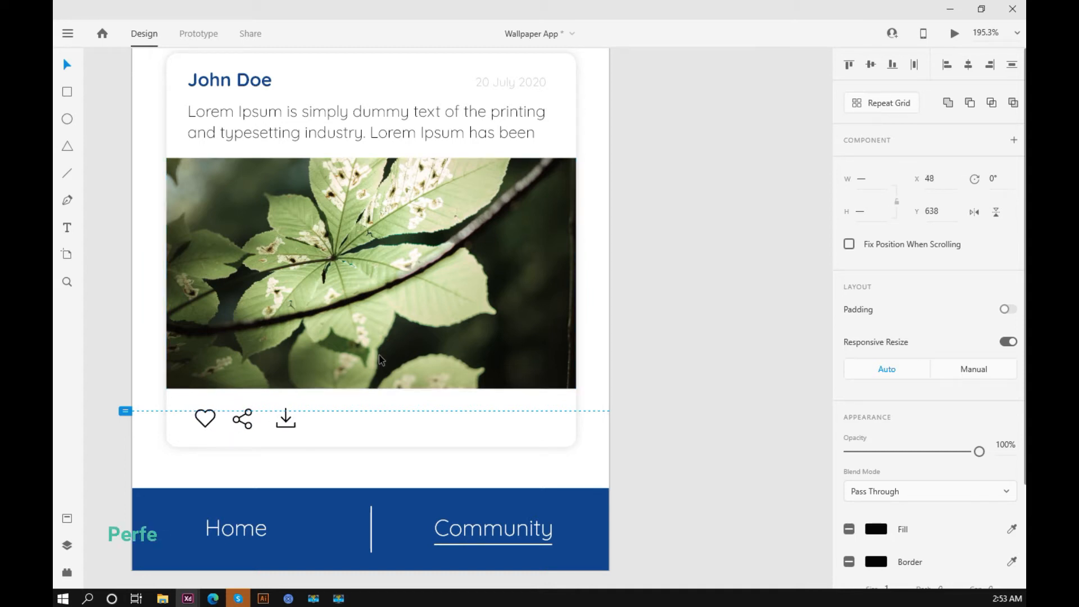
# Align the icon row with the left edge of the name and description text, at X 42.
pyautogui.press('Right')
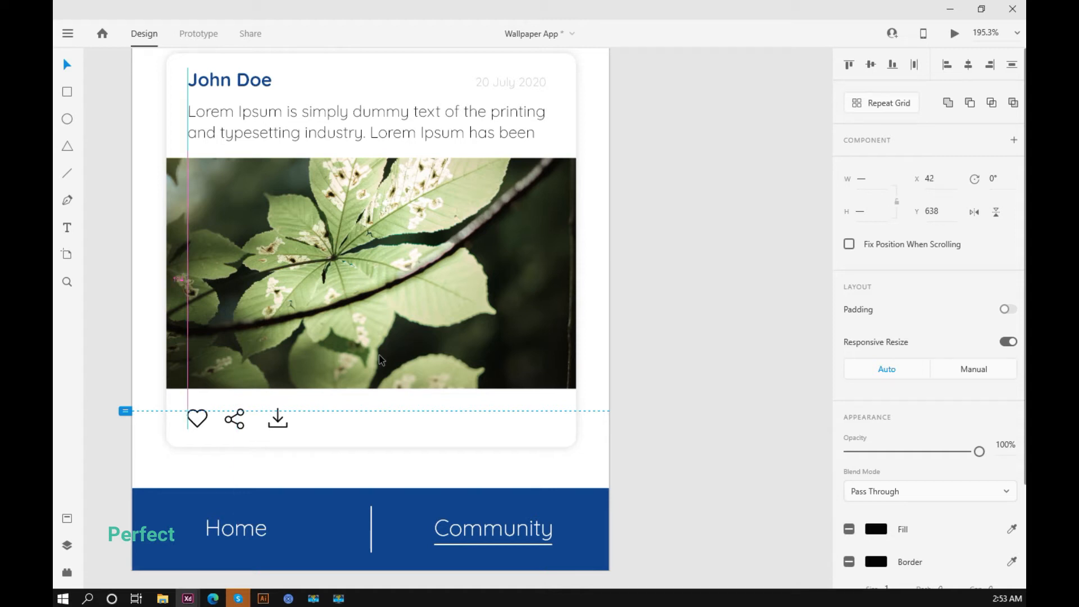
pyautogui.click(657, 343)
pyautogui.scroll(1, 655, 344)
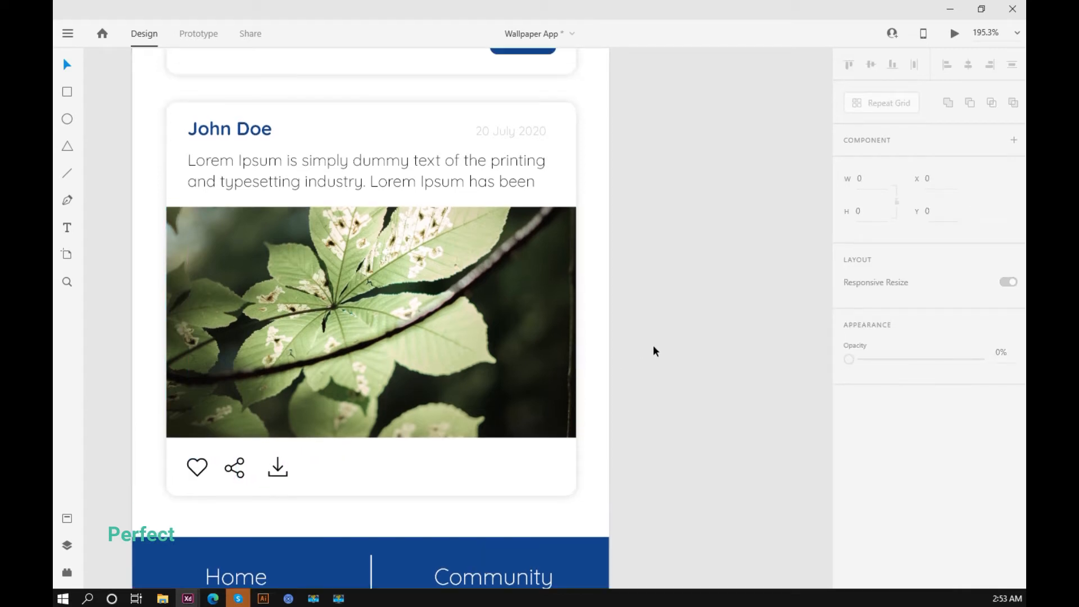
# Review the community screen's form and post card, comparing their layout with the neighbouring screens.
pyautogui.scroll(-2, 652, 345)
pyautogui.scroll(-1, 650, 347)
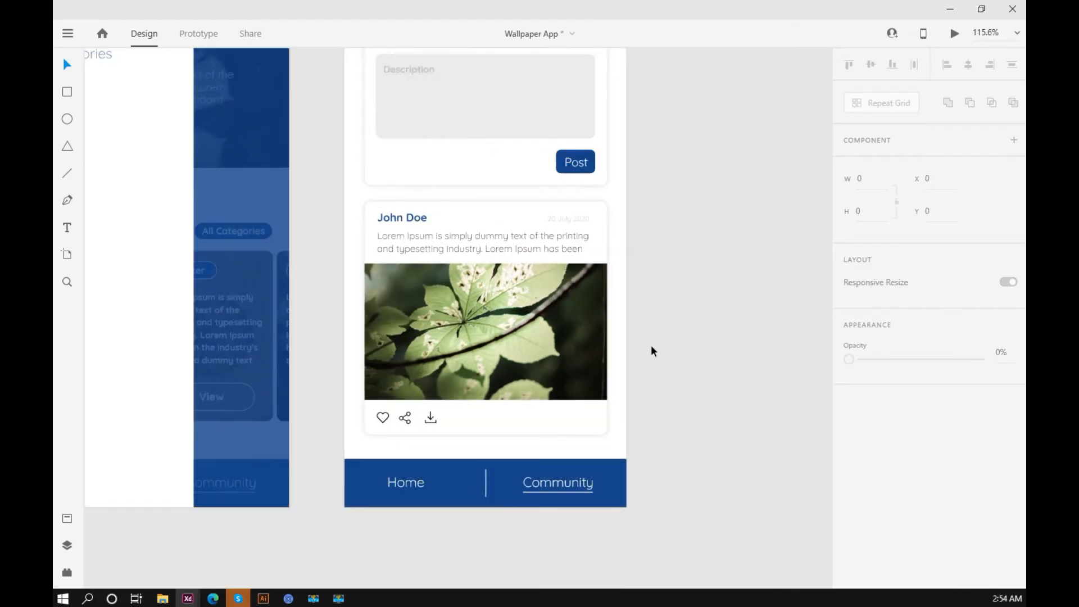
pyautogui.scroll(-2, 650, 347)
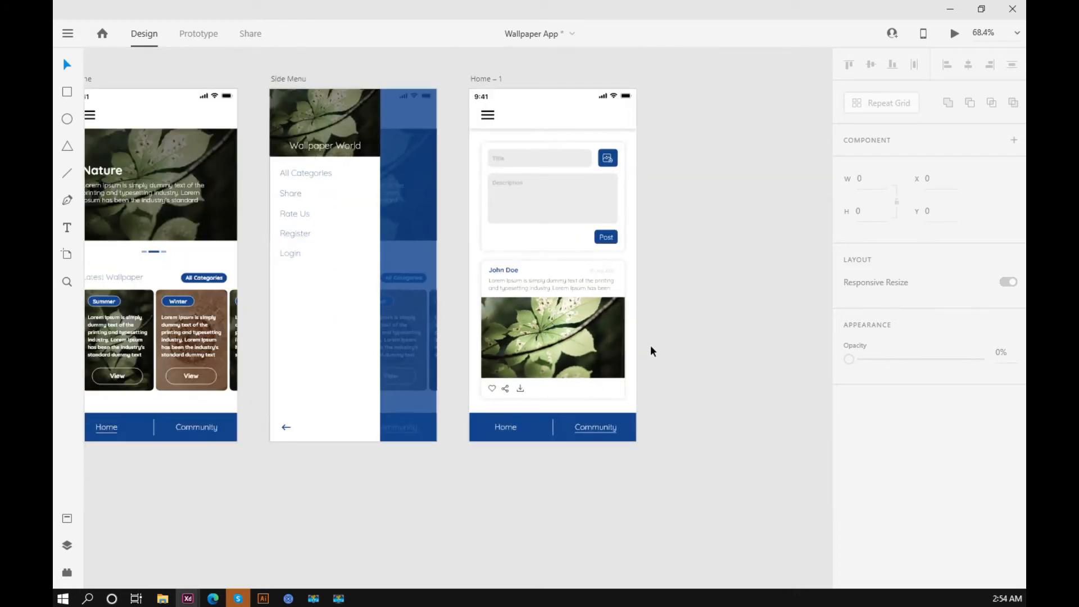
pyautogui.moveTo(669, 342); pyautogui.dragTo(610, 365)
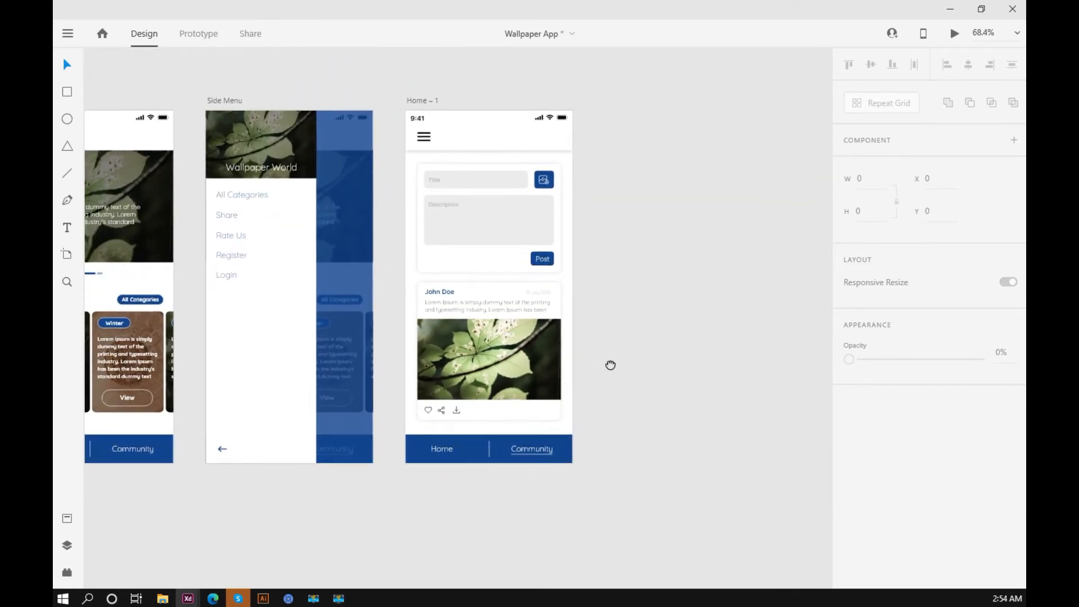
pyautogui.scroll(3, 539, 184)
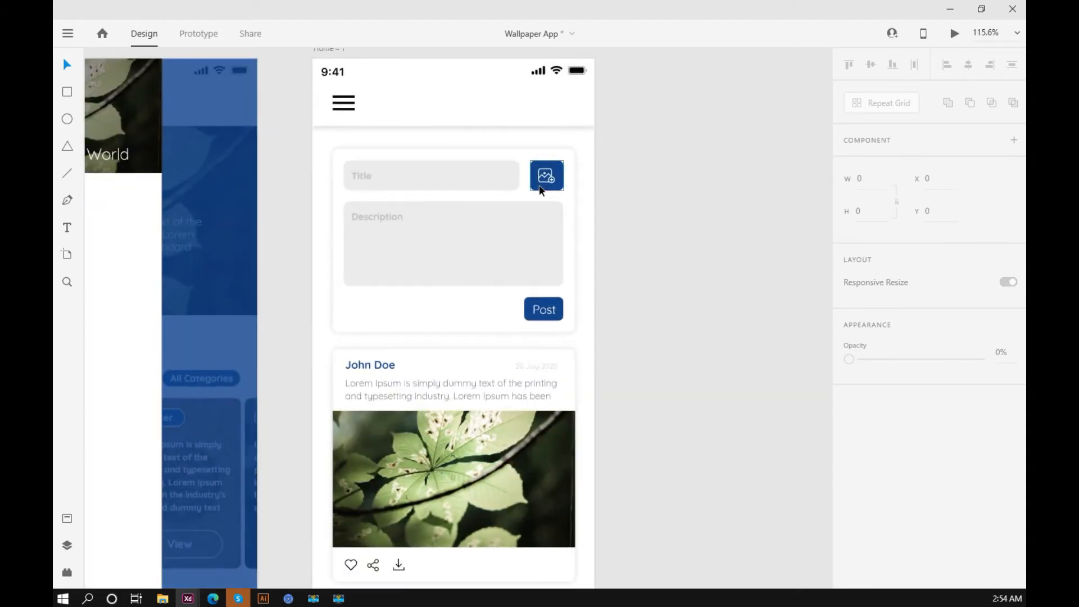
pyautogui.scroll(-2, 585, 227)
pyautogui.scroll(-3, 585, 227)
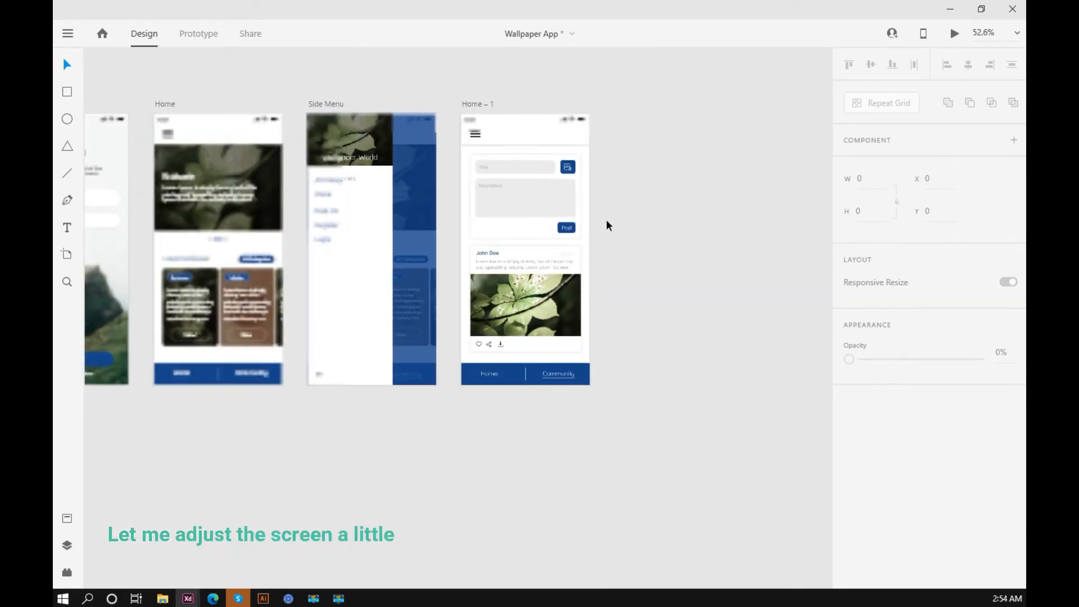
pyautogui.scroll(5, 558, 195)
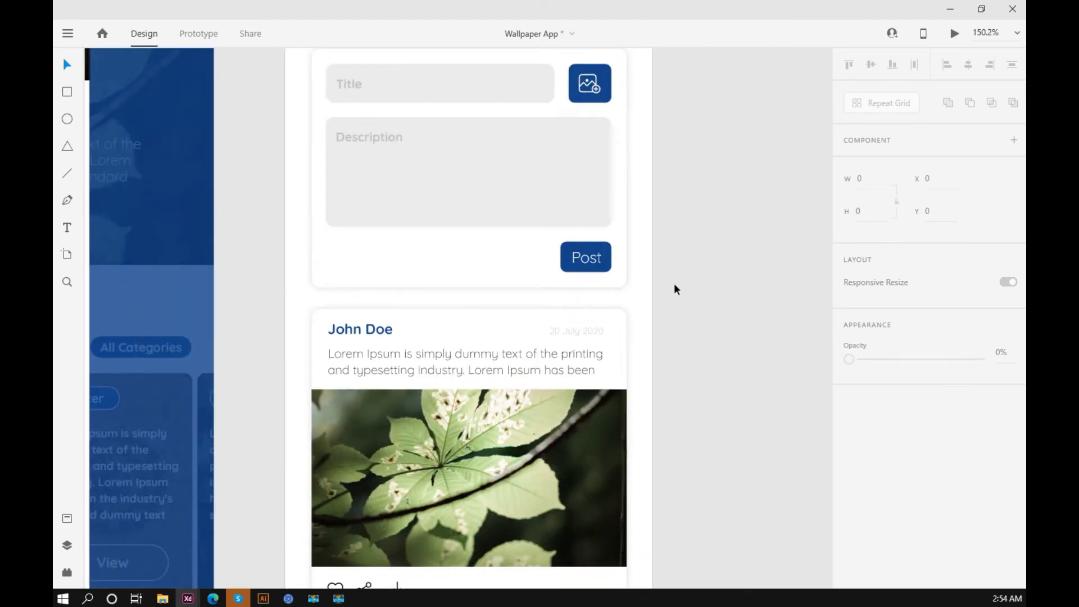
# Slightly reduce the heights of the title field, image button and description field in the community screen's form.
pyautogui.scroll(4, 647, 270)
pyautogui.click(490, 167)
pyautogui.moveTo(455, 186); pyautogui.dragTo(456, 176)
pyautogui.moveTo(275, 155); pyautogui.dragTo(275, 147)
pyautogui.scroll(-3, 315, 264)
pyautogui.click(346, 273)
pyautogui.moveTo(366, 373); pyautogui.dragTo(367, 359)
pyautogui.scroll(3, 531, 173)
pyautogui.click(531, 173)
pyautogui.moveTo(516, 239); pyautogui.dragTo(515, 191)
pyautogui.scroll(-3, 690, 207)
# Move the description field and Post button up, and shorten the form card to fit around them.
pyautogui.click(440, 311)
pyautogui.moveTo(528, 392); pyautogui.dragTo(581, 429)
pyautogui.moveTo(574, 425)
pyautogui.mouseDown()
pyautogui.moveTo(574, 400)
pyautogui.moveTo(574, 412)
pyautogui.mouseUp()
pyautogui.moveTo(618, 441); pyautogui.dragTo(330, 269)
pyautogui.moveTo(447, 308); pyautogui.dragTo(447, 302)
pyautogui.click(441, 445)
pyautogui.moveTo(434, 464); pyautogui.dragTo(433, 443)
pyautogui.scroll(-4, 487, 166)
pyautogui.click(607, 289)
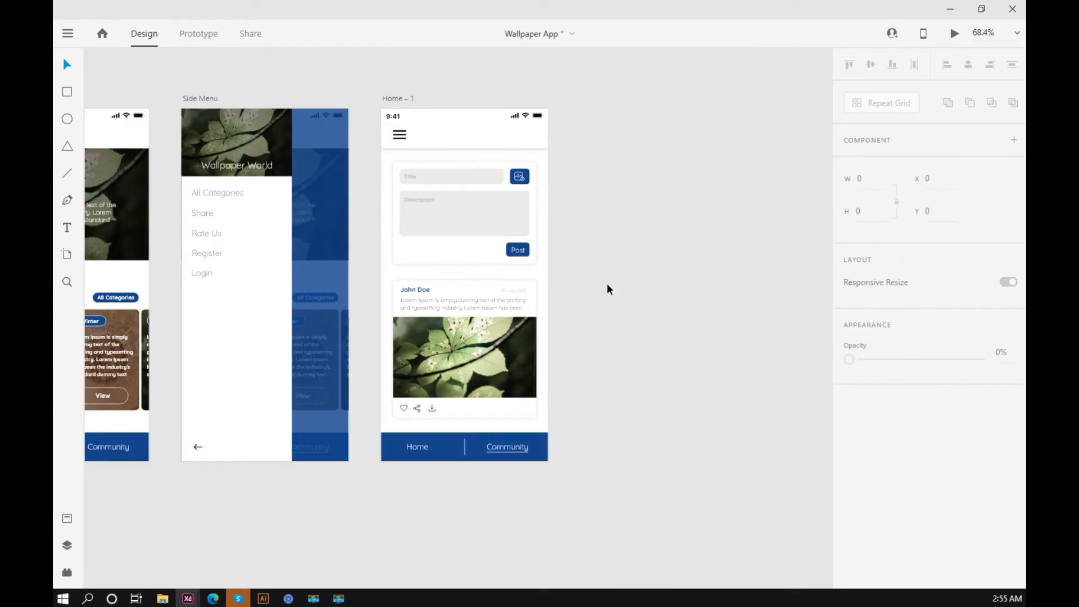
# Move the whole post card up closer to the form card and group its contents.
pyautogui.scroll(3, 480, 323)
pyautogui.moveTo(618, 477); pyautogui.dragTo(340, 270)
pyautogui.moveTo(346, 467); pyautogui.dragTo(345, 453)
pyautogui.scroll(2, 646, 209)
pyautogui.scroll(-3, 646, 209)
pyautogui.hotkey('ctrl', 'g')
# Duplicate the post card group beneath the first one, leaving the same small gap as between the cards above.
pyautogui.scroll(-2, 646, 204)
pyautogui.keyDown('alt'); pyautogui.moveTo(464, 128); pyautogui.dragTo(465, 477); pyautogui.keyUp('alt')
pyautogui.moveTo(453, 556); pyautogui.dragTo(452, 451)
pyautogui.press('Down')
pyautogui.press('Down')
pyautogui.press('Down')
pyautogui.press('Down')
pyautogui.press('Down')
pyautogui.press('Down')
pyautogui.press('Down')
# Arrange the duplicated post card behind the blue Home and Community navigation bar.
pyautogui.rightClick(501, 389)
pyautogui.moveTo(534, 369)
pyautogui.click(725, 422)
pyautogui.click(700, 295)
pyautogui.scroll(-3, 700, 304)
pyautogui.moveTo(726, 293); pyautogui.dragTo(682, 322)
pyautogui.scroll(2, 679, 319)
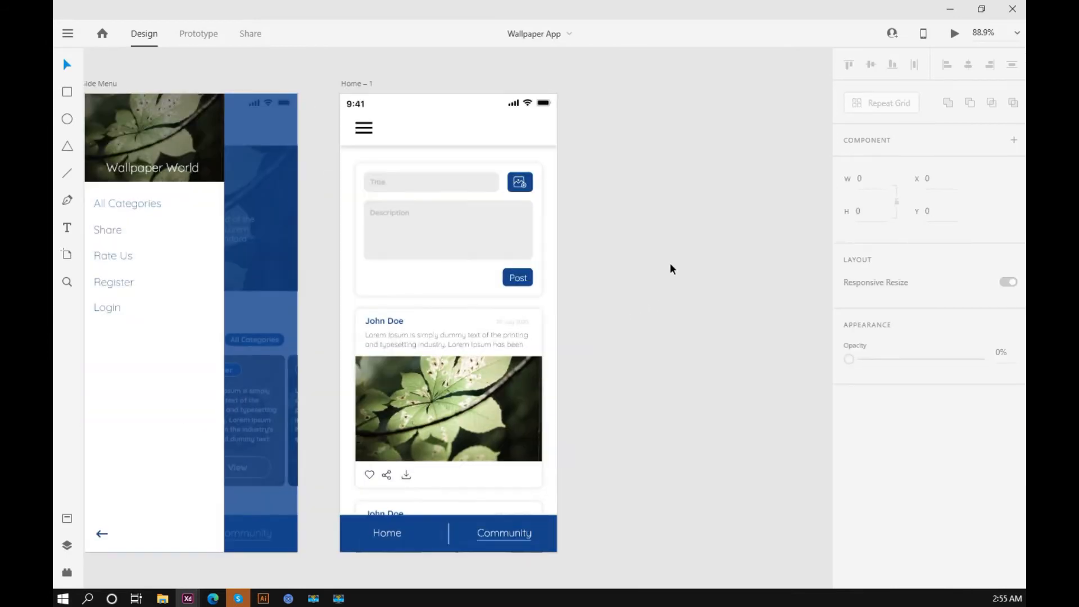
# Rename the Home – 1 artboard as Community.
pyautogui.moveTo(705, 283); pyautogui.dragTo(644, 271)
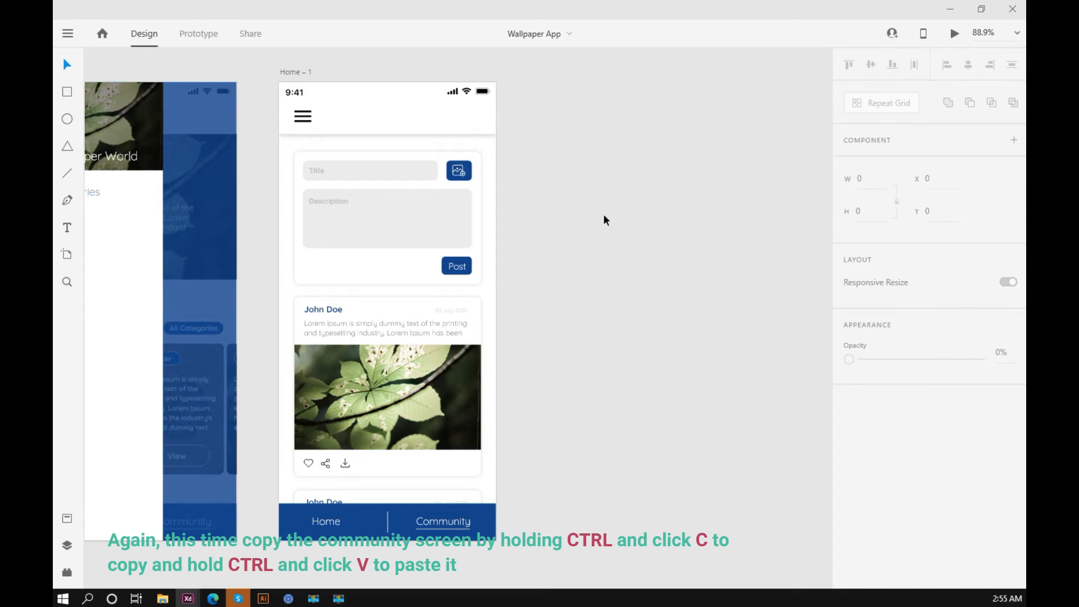
pyautogui.click(293, 71)
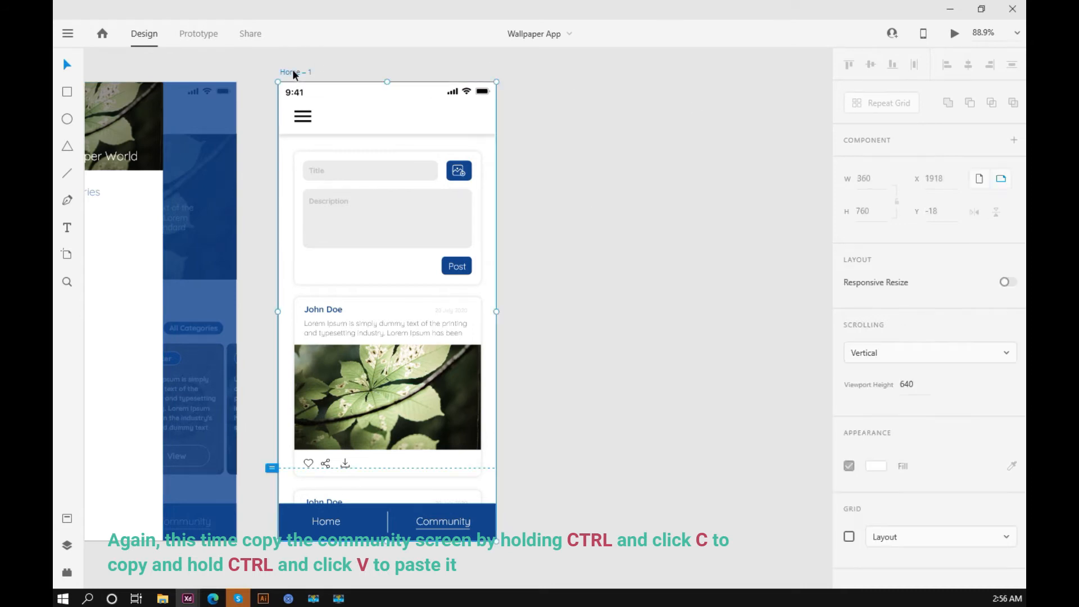
pyautogui.moveTo(313, 116); pyautogui.dragTo(399, 156)
pyautogui.doubleClick(440, 123)
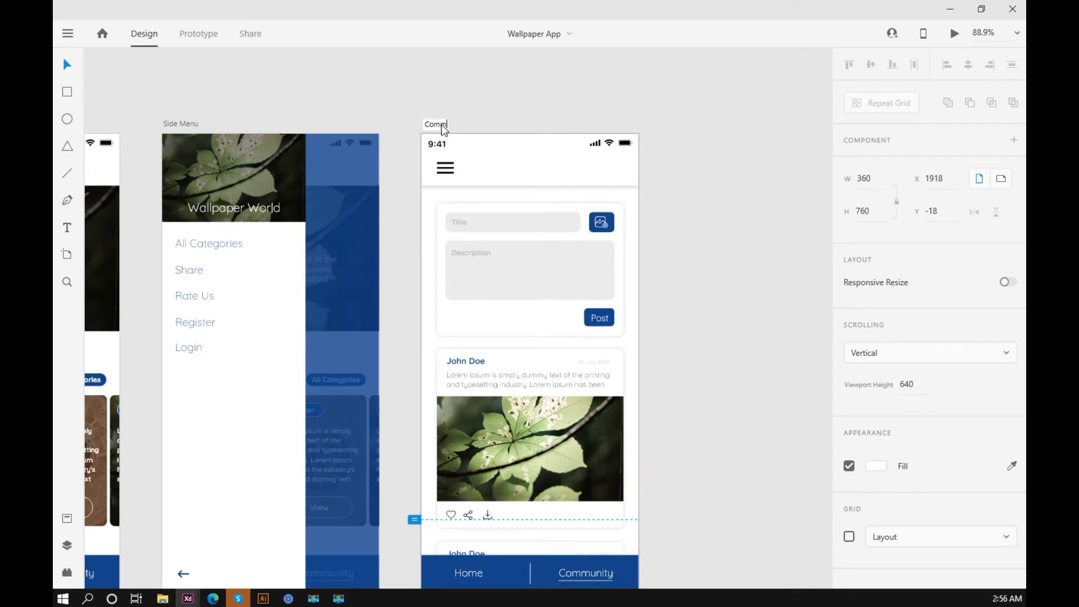
pyautogui.click(686, 172)
# Duplicate the Community artboard beside the original.
pyautogui.moveTo(738, 196); pyautogui.dragTo(507, 149)
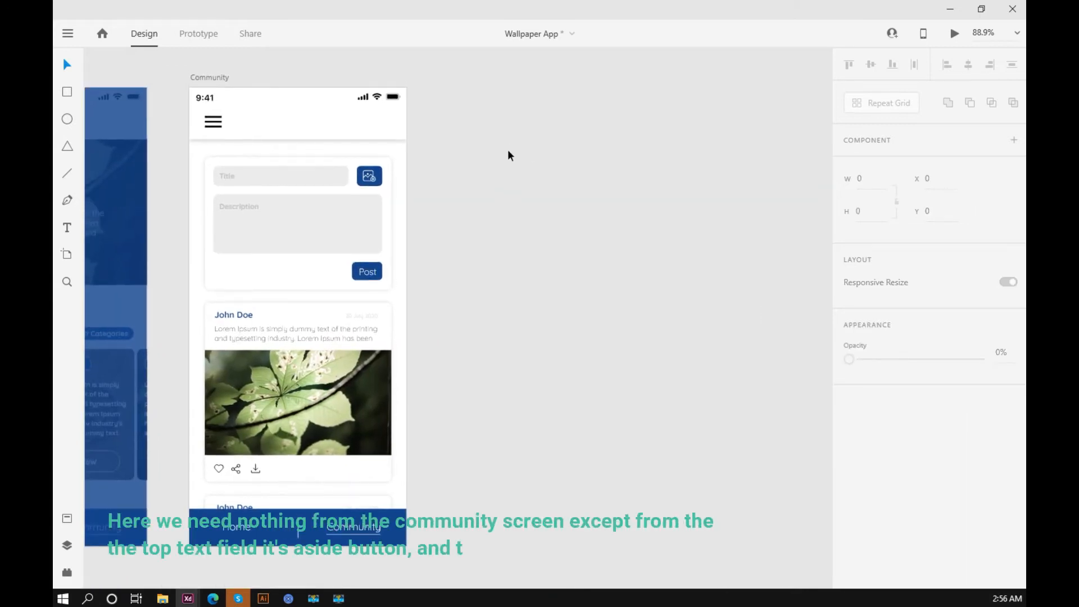
pyautogui.click(208, 78)
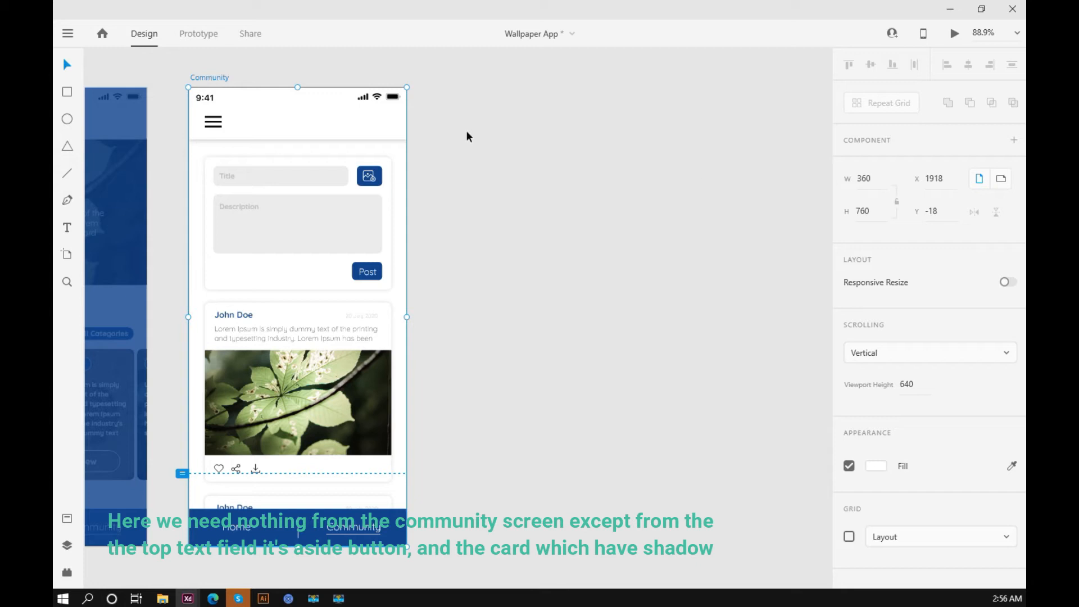
pyautogui.hotkey('ctrl', 'd')
pyautogui.click(729, 181)
# Delete both post cards and the blue navigation bar from the duplicated community screen.
pyautogui.scroll(-3, 677, 275)
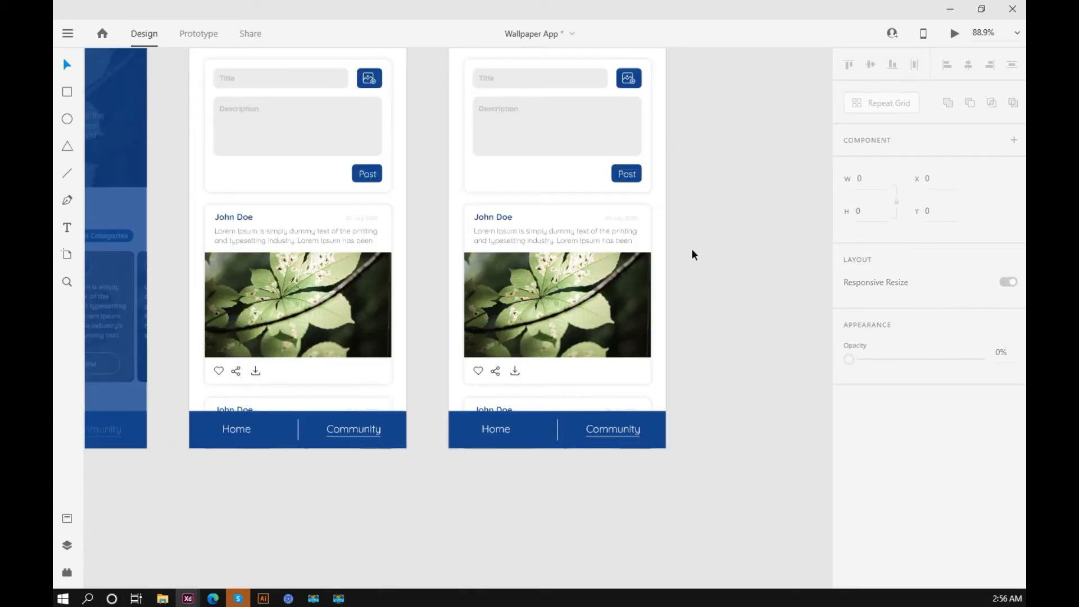
pyautogui.moveTo(501, 306); pyautogui.dragTo(455, 404)
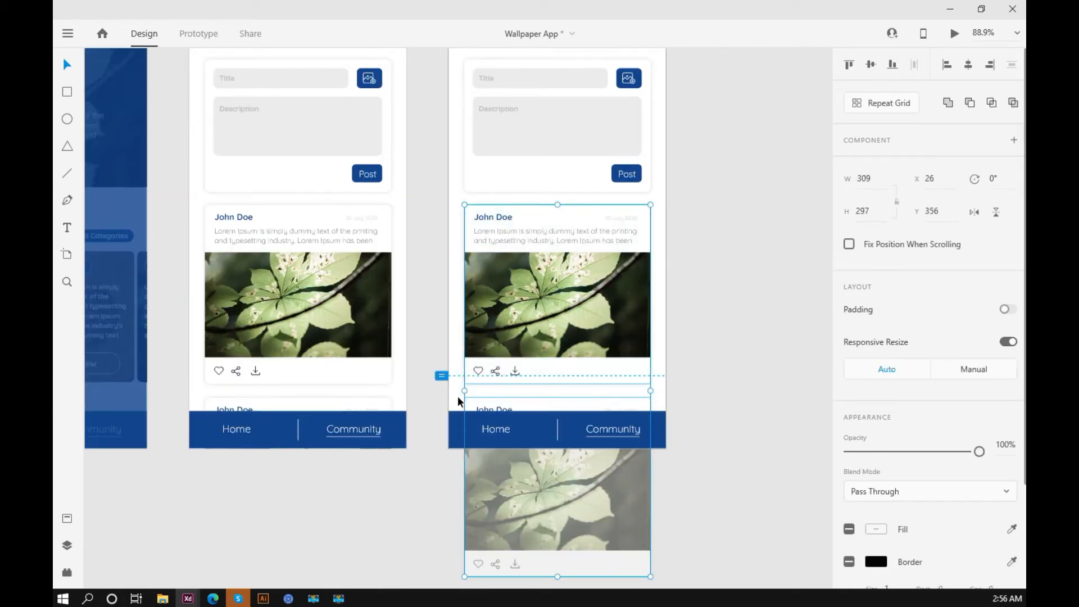
pyautogui.press('Delete')
pyautogui.scroll(-3, 677, 345)
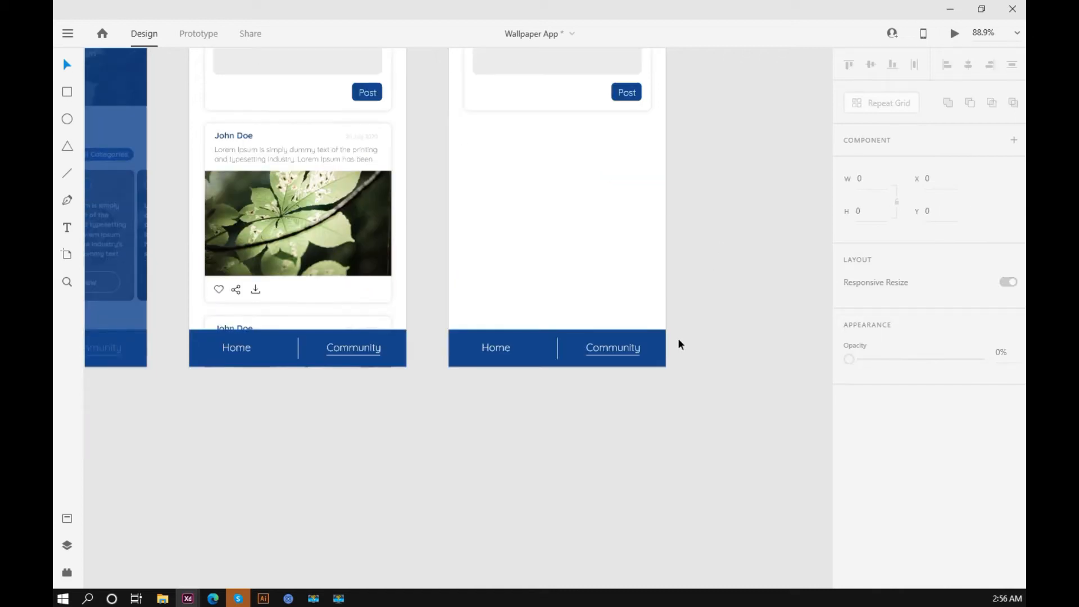
pyautogui.moveTo(713, 317); pyautogui.dragTo(416, 402)
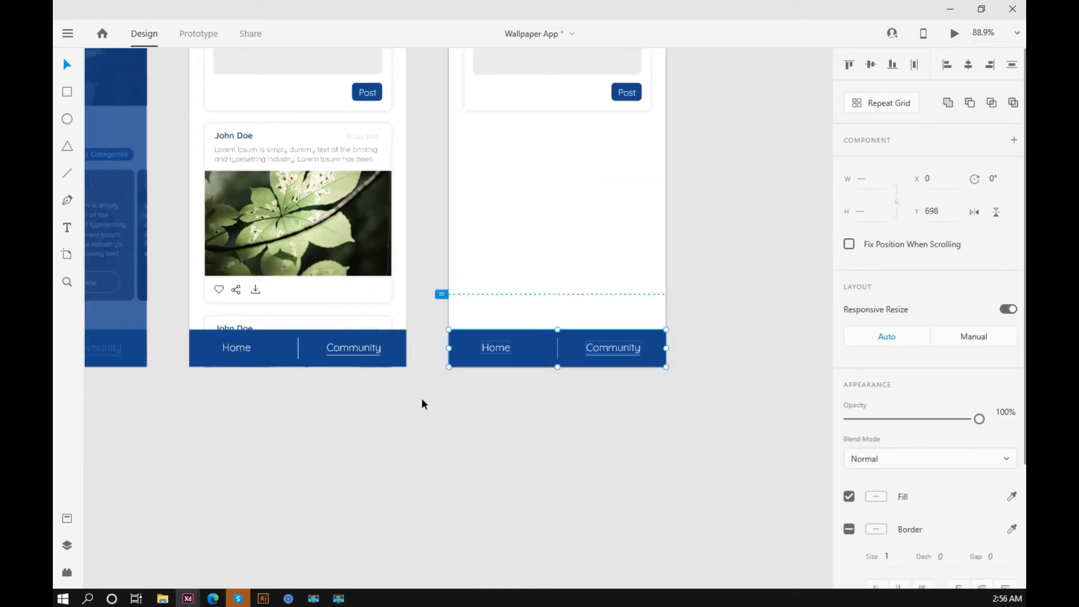
pyautogui.press('Delete')
# Delete the description field and its placeholder label from the duplicated screen's form card.
pyautogui.scroll(7, 629, 366)
pyautogui.scroll(2, 630, 365)
pyautogui.click(544, 325)
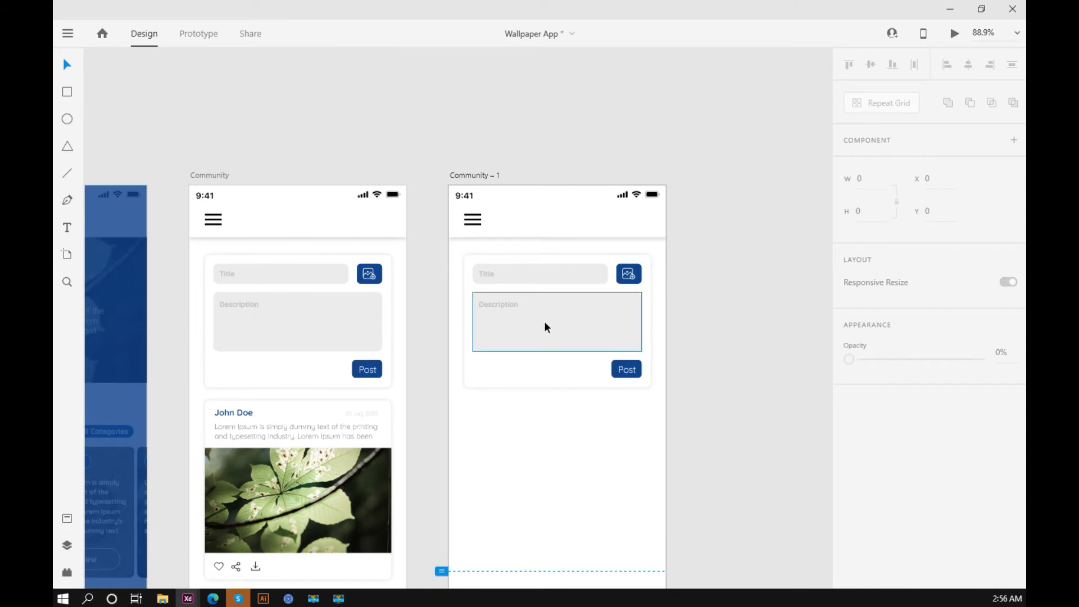
pyautogui.press('Delete')
pyautogui.click(507, 302)
pyautogui.press('Delete')
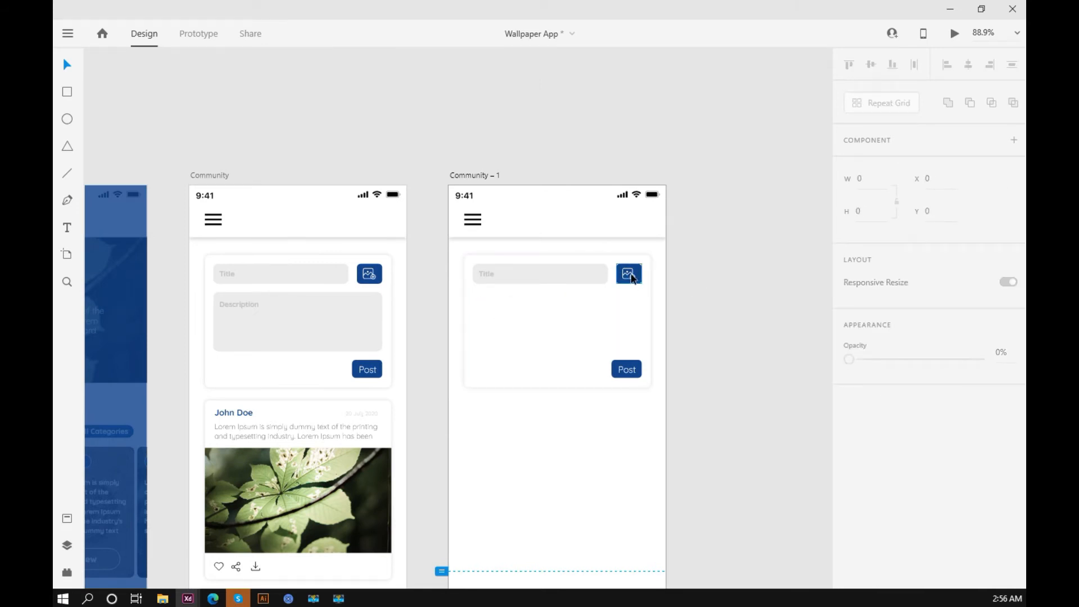
# Remove the image icon from the blue button beside the title field, and delete the Post label and its button.
pyautogui.click(631, 278)
pyautogui.press('Escape')
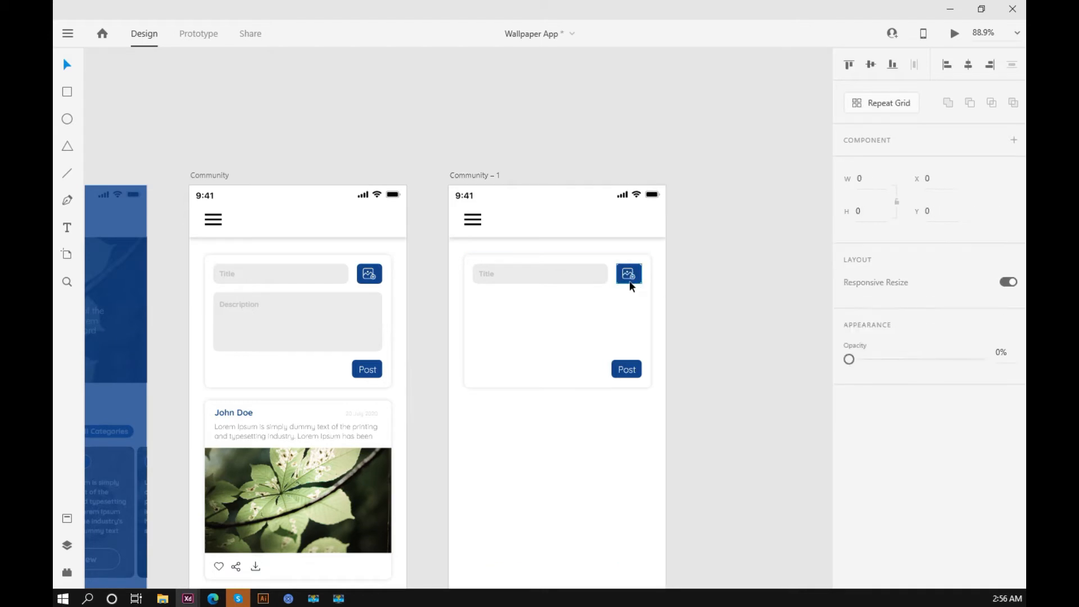
pyautogui.click(632, 275)
pyautogui.press('Delete')
pyautogui.click(623, 370)
pyautogui.press('Delete')
pyautogui.click(624, 366)
pyautogui.press('Delete')
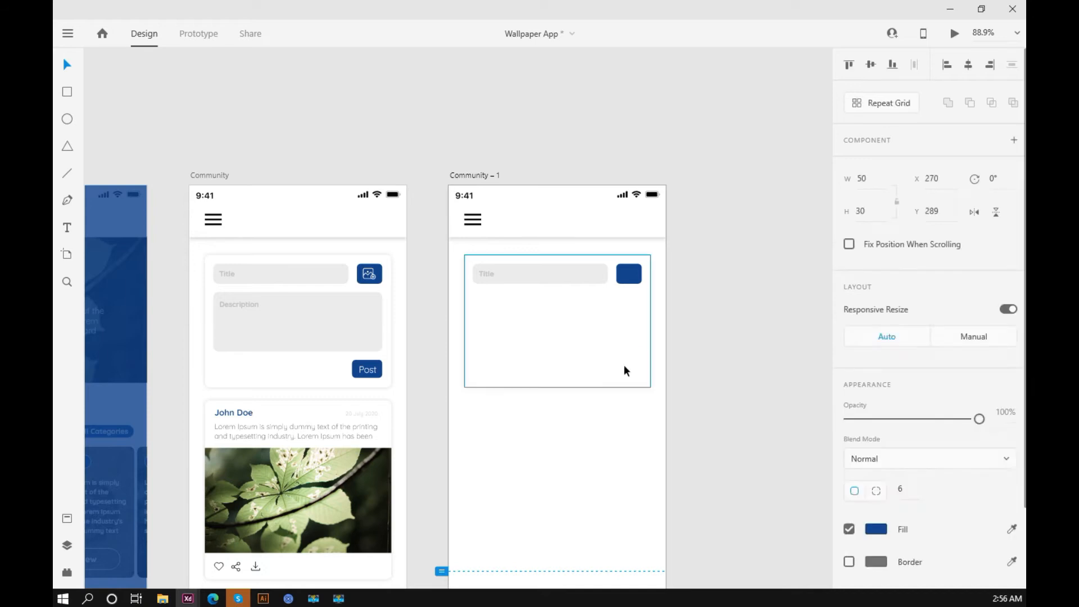
# Shorten the white card around the title field and blue button to a height of 64.
pyautogui.click(568, 360)
pyautogui.moveTo(557, 387); pyautogui.dragTo(568, 290)
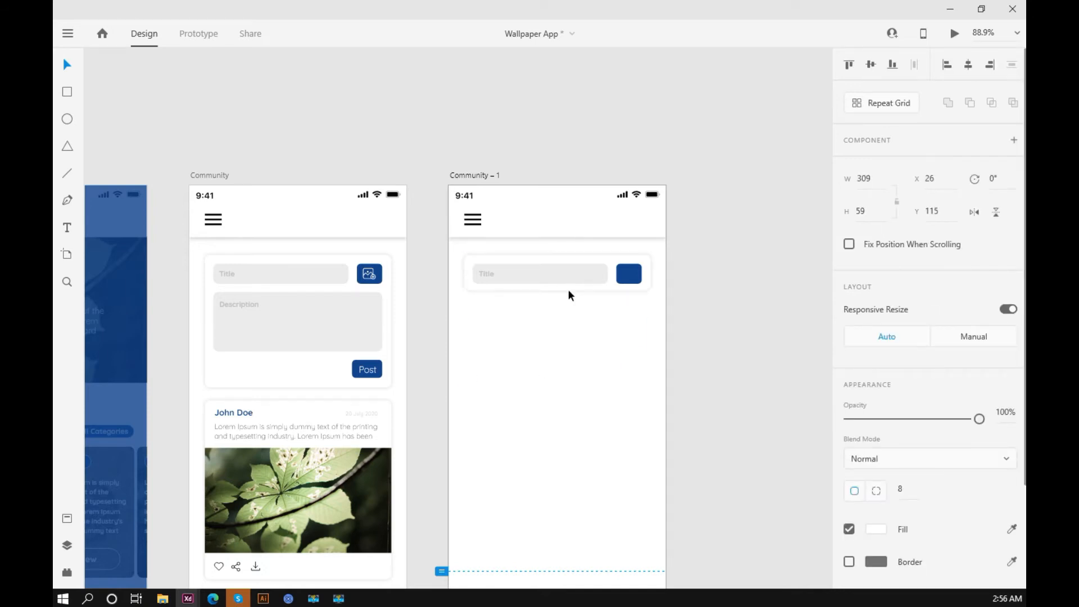
pyautogui.hotkey('ctrl', '3')
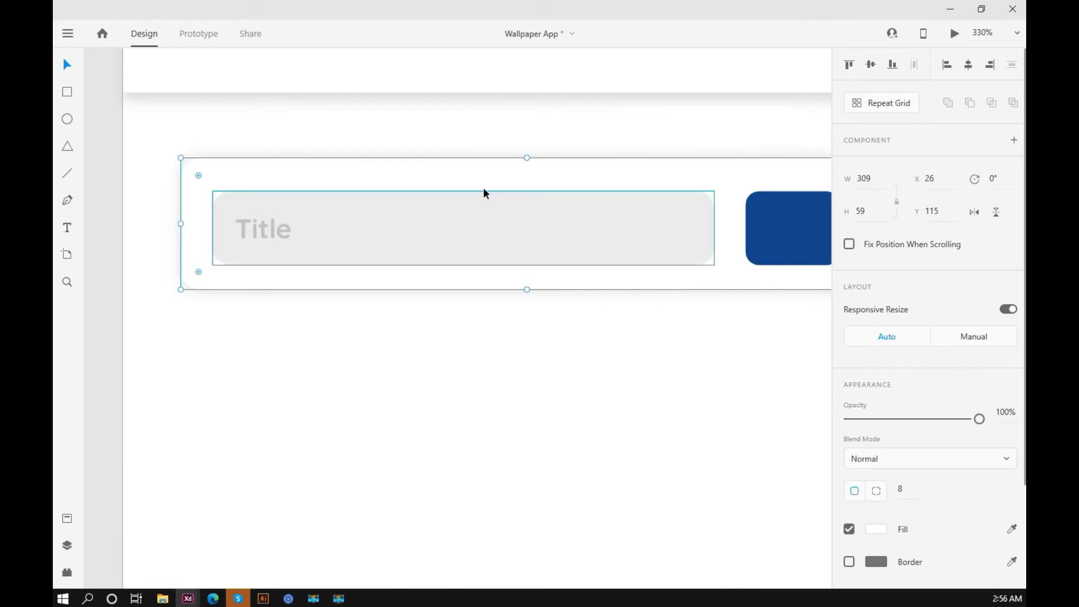
pyautogui.scroll(-3, 448, 180)
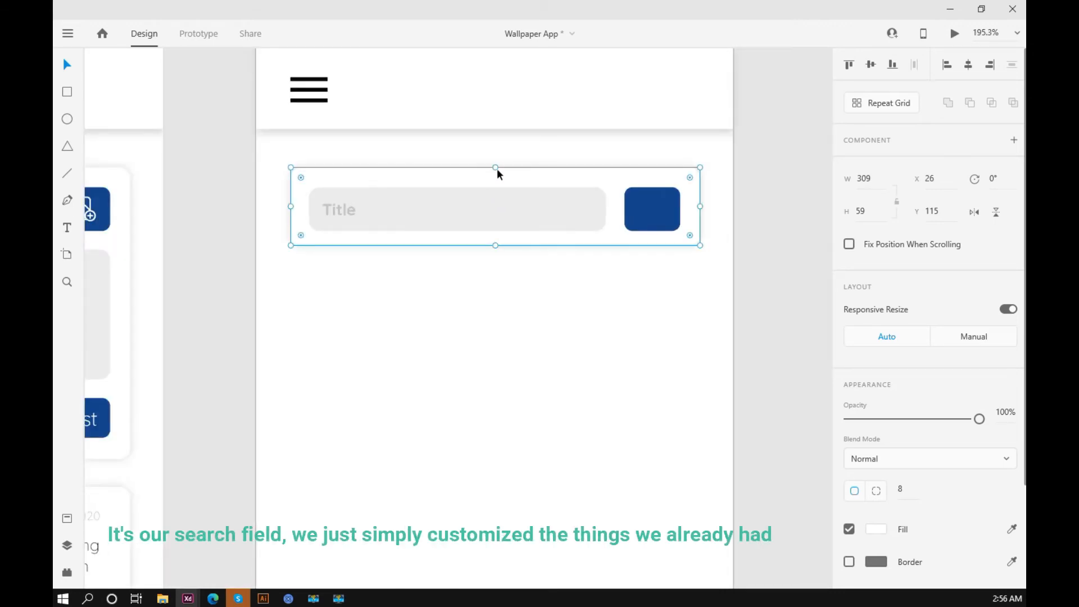
pyautogui.moveTo(495, 250); pyautogui.dragTo(495, 253)
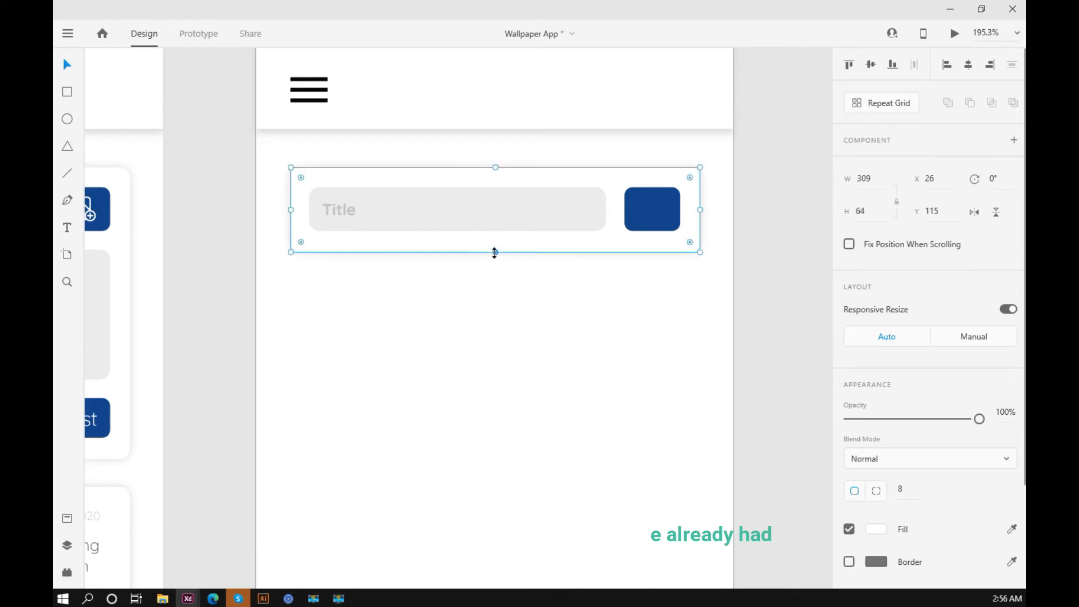
pyautogui.click(763, 302)
# Copy the white search icon from the blue button on the Componenets artboard.
pyautogui.scroll(-2, 761, 304)
pyautogui.scroll(-2, 760, 306)
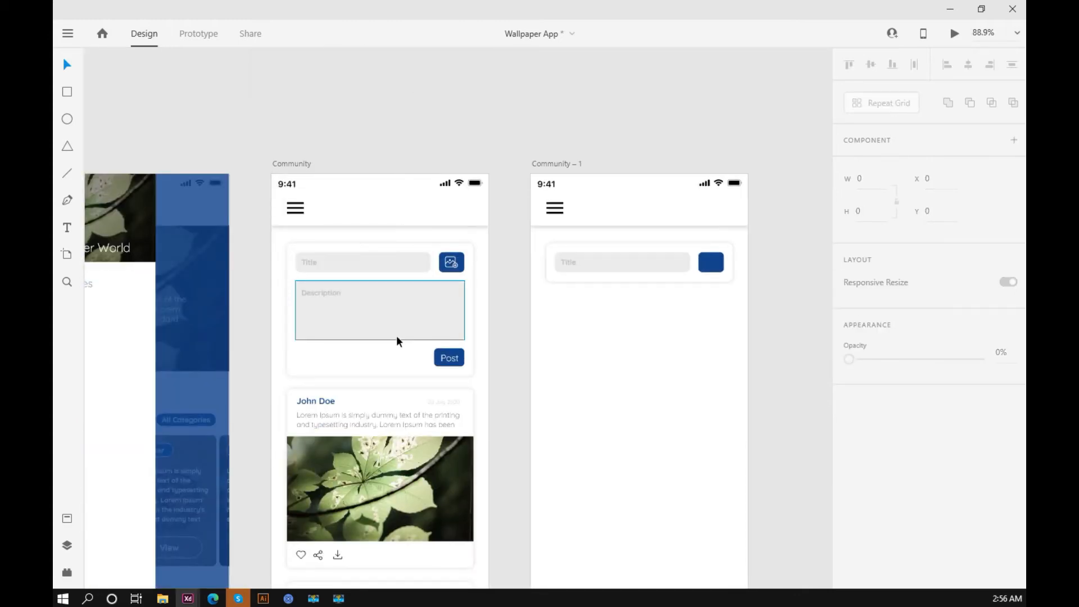
pyautogui.scroll(-4, 396, 335)
pyautogui.moveTo(231, 327); pyautogui.dragTo(789, 330)
pyautogui.moveTo(349, 326); pyautogui.dragTo(532, 327)
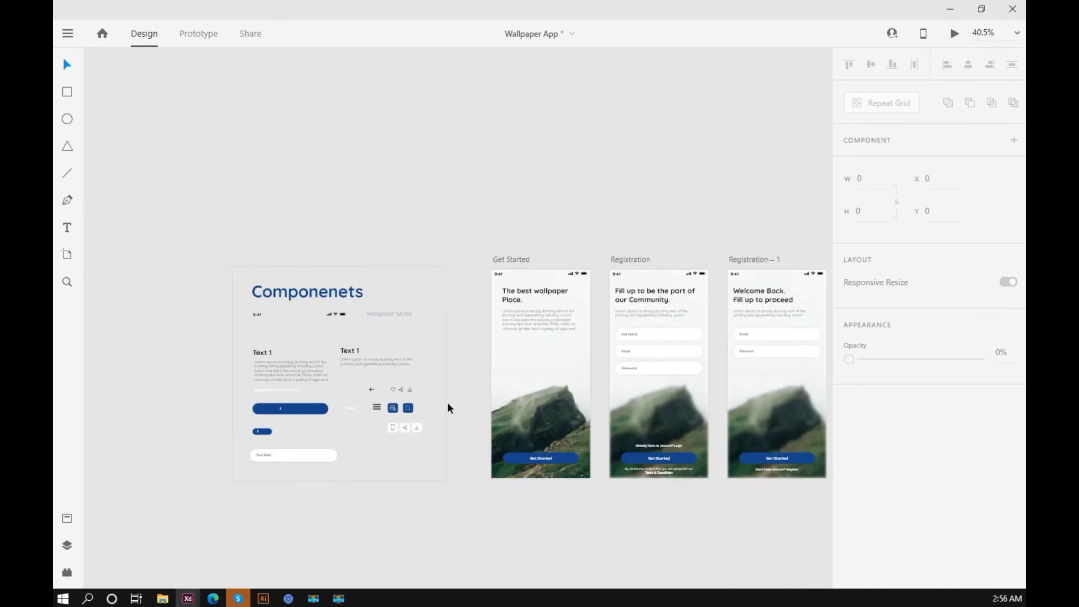
pyautogui.scroll(7, 410, 423)
pyautogui.click(396, 371)
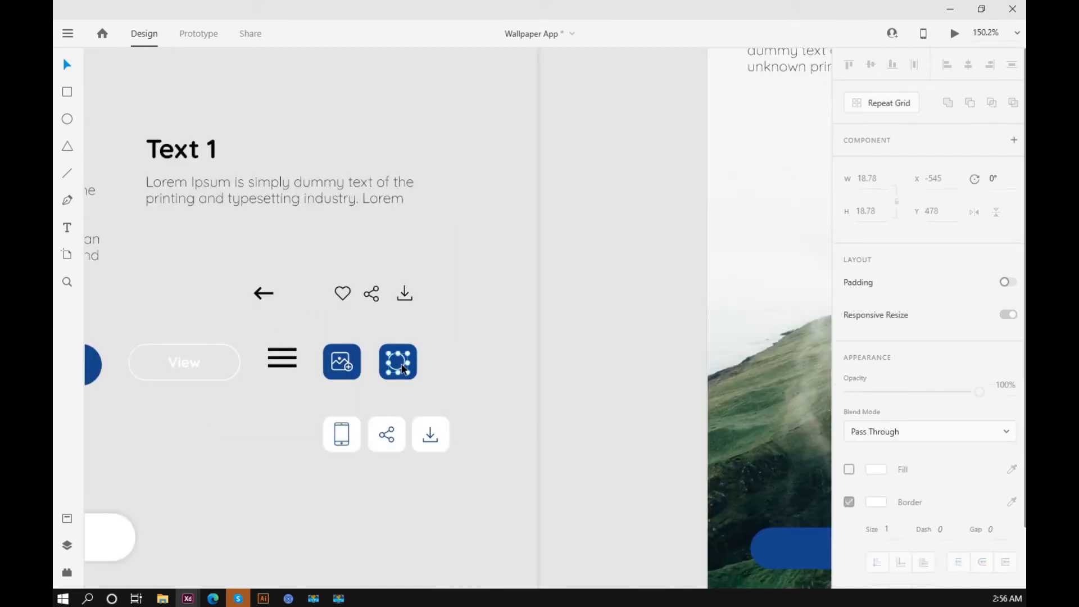
# Paste the copied search icon into the Community – 1 screen.
pyautogui.scroll(-6, 550, 305)
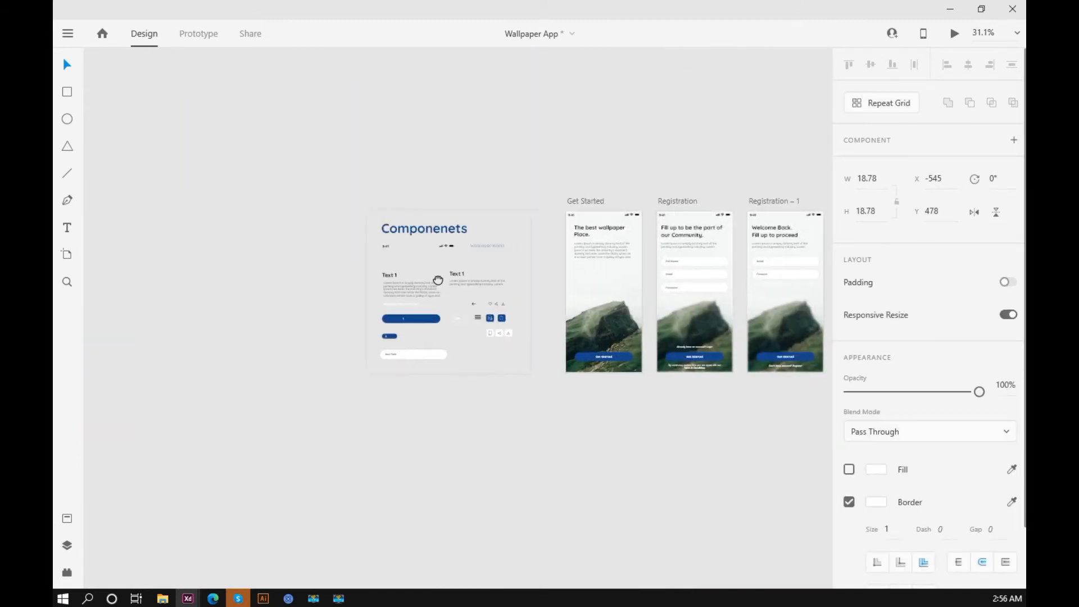
pyautogui.hscroll(10, 607, 263)
pyautogui.scroll(7, 607, 263)
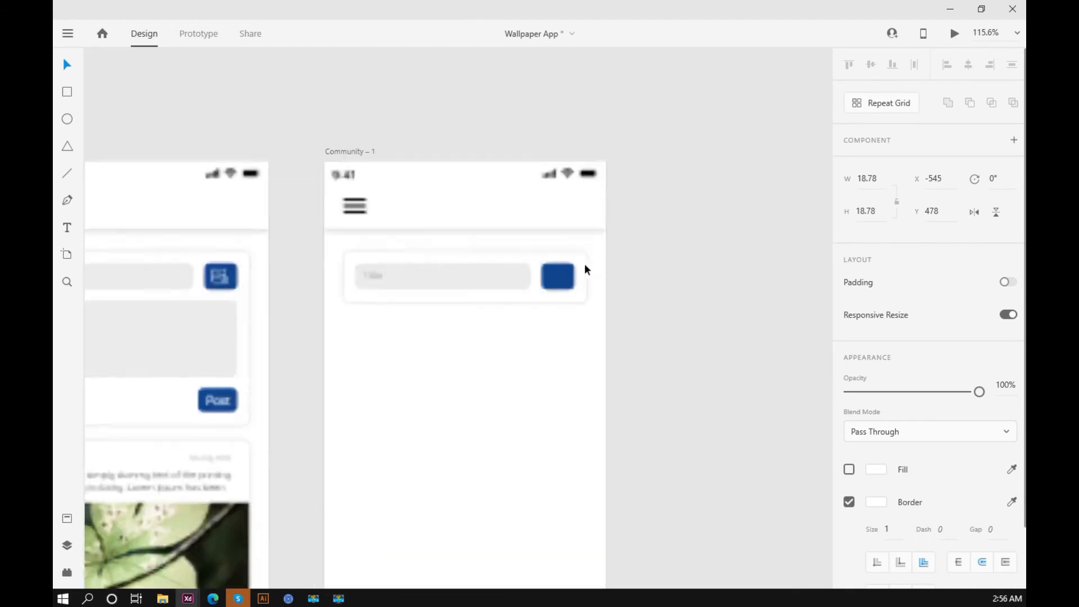
pyautogui.click(545, 286)
pyautogui.hotkey('ctrl', 'v')
# Shift the pasted search icon horizontally to X 301, in line with the blue button.
pyautogui.hotkey('shift', 'Right')
pyautogui.hotkey('shift', 'Right')
pyautogui.hotkey('shift', 'Right')
pyautogui.hotkey('shift', 'Right')
pyautogui.hotkey('shift', 'Right')
pyautogui.hotkey('shift', 'Right')
pyautogui.hotkey('shift', 'Right')
pyautogui.hotkey('shift', 'Right')
pyautogui.hotkey('shift', 'Right')
pyautogui.hotkey('shift', 'Right')
pyautogui.hotkey('shift', 'Right')
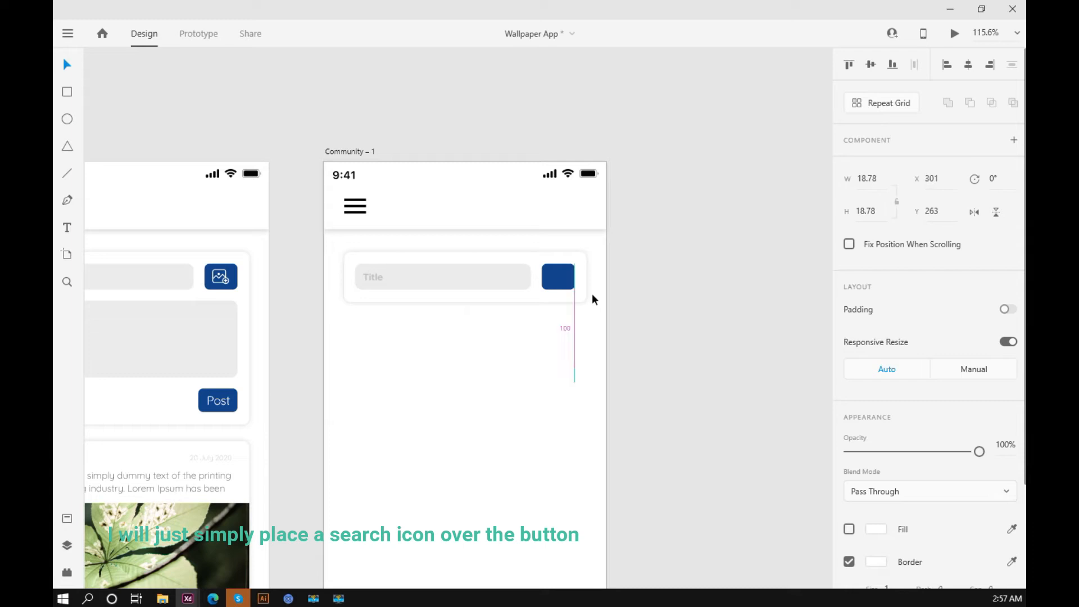
# Raise the search icon onto the blue button beside the title field, at Y 139.
pyautogui.hotkey('shift', 'Up')
pyautogui.hotkey('shift', 'Up')
pyautogui.hotkey('shift', 'Up')
pyautogui.hotkey('shift', 'Up')
pyautogui.hotkey('shift', 'Up')
pyautogui.hotkey('shift', 'Up')
pyautogui.hotkey('shift', 'Up')
pyautogui.hotkey('shift', 'Up')
pyautogui.hotkey('shift', 'Up')
pyautogui.hotkey('shift', 'Up')
pyautogui.hotkey('shift', 'Up')
pyautogui.hotkey('shift', 'Up')
pyautogui.hotkey('shift', 'Up')
pyautogui.hotkey('shift', 'Up')
pyautogui.hotkey('shift', 'Up')
pyautogui.hotkey('shift', 'Up')
pyautogui.hotkey('shift', 'Up')
pyautogui.hotkey('shift', 'Up')
pyautogui.hotkey('shift', 'Down')
pyautogui.hotkey('shift', 'Down')
pyautogui.hotkey('shift', 'Down')
pyautogui.hotkey('shift', 'Down')
pyautogui.hotkey('shift', 'Down')
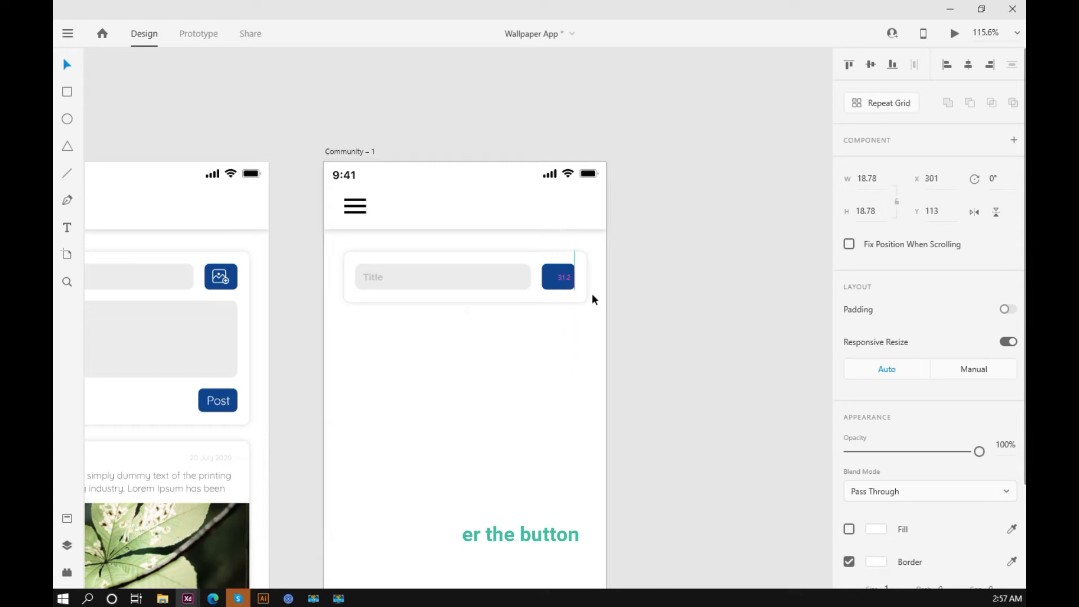
pyautogui.press('Up')
pyautogui.press('Up')
pyautogui.press('Up')
pyautogui.press('Up')
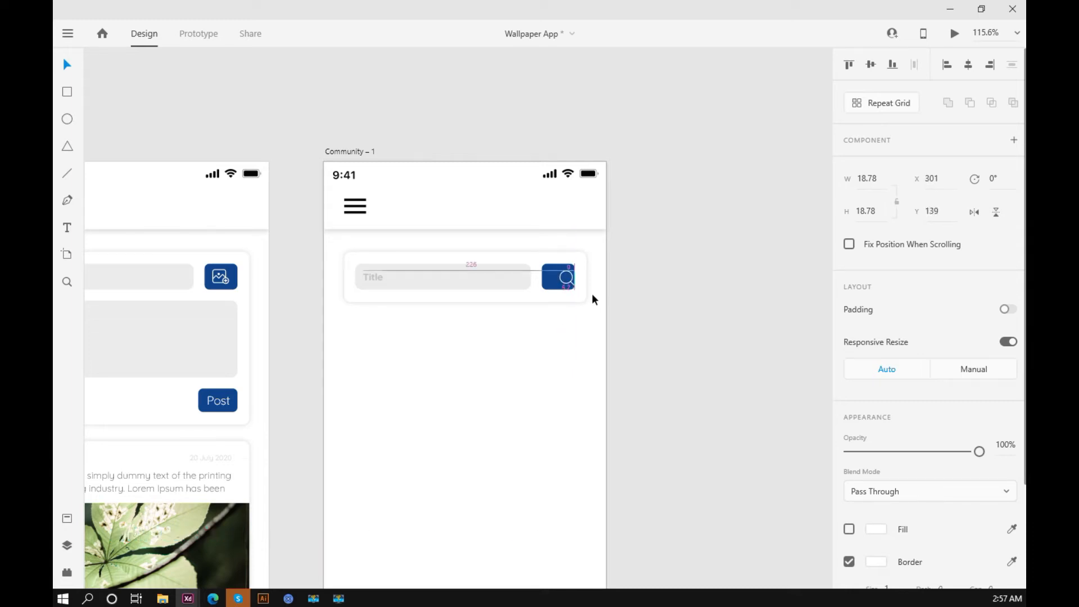
# Centre the search icon on the blue button beside the title field at X 293, Y 138.
pyautogui.press('Left')
pyautogui.press('Left')
pyautogui.press('Left')
pyautogui.press('Left')
pyautogui.press('Left')
pyautogui.press('Left')
pyautogui.press('Left')
pyautogui.press('Left')
pyautogui.press('Left')
pyautogui.press('Left')
pyautogui.press('Left')
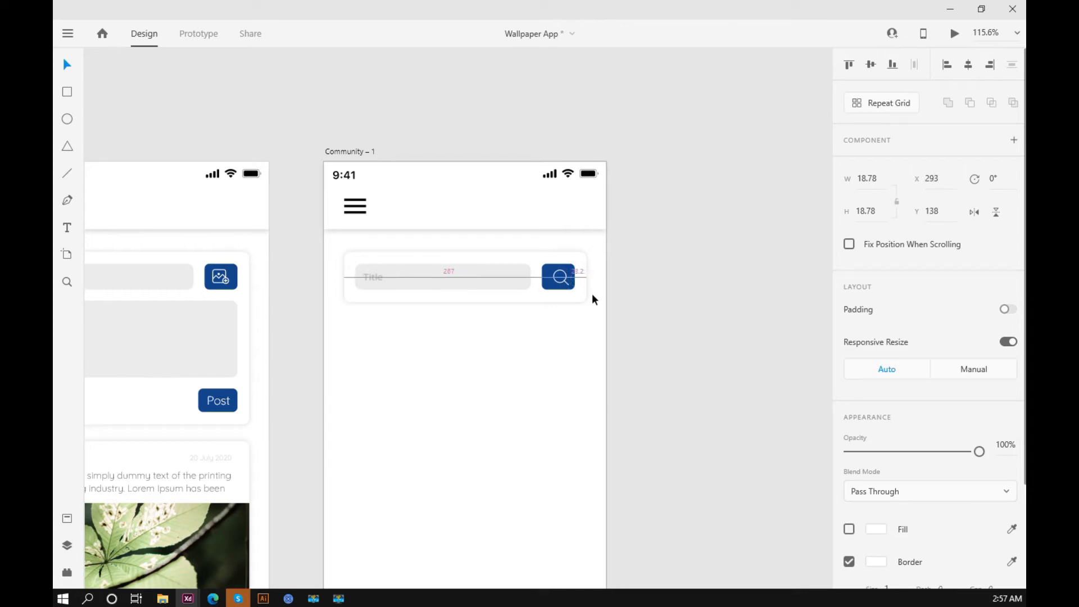
pyautogui.click(663, 270)
# Copy the Latest Wallpaper heading together with its three wallpaper cards from the Home artboard.
pyautogui.scroll(-3, 664, 271)
pyautogui.moveTo(677, 308); pyautogui.dragTo(687, 248)
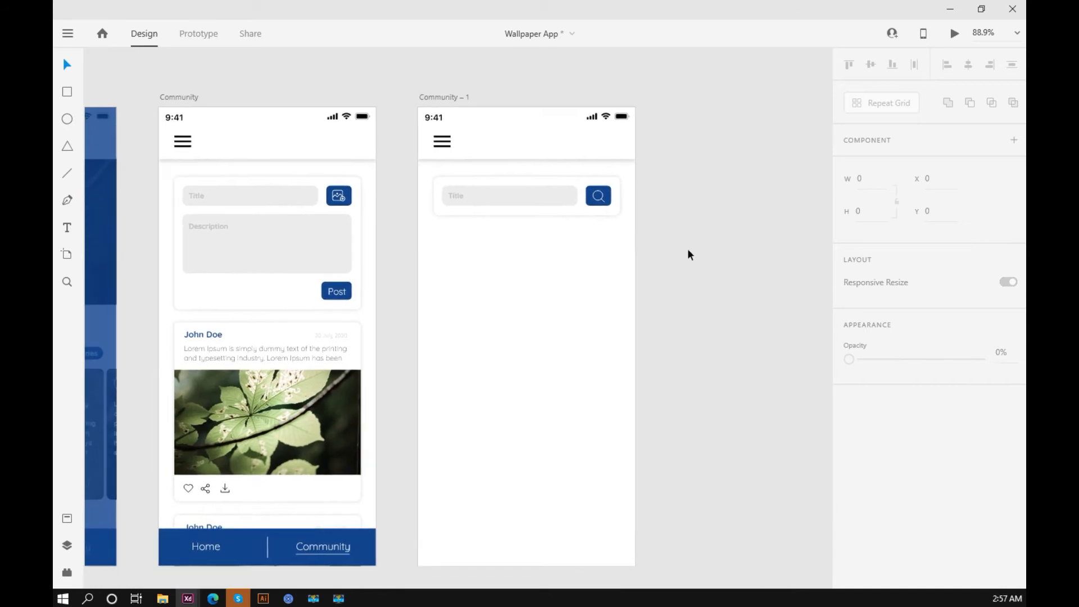
pyautogui.scroll(-1, 686, 249)
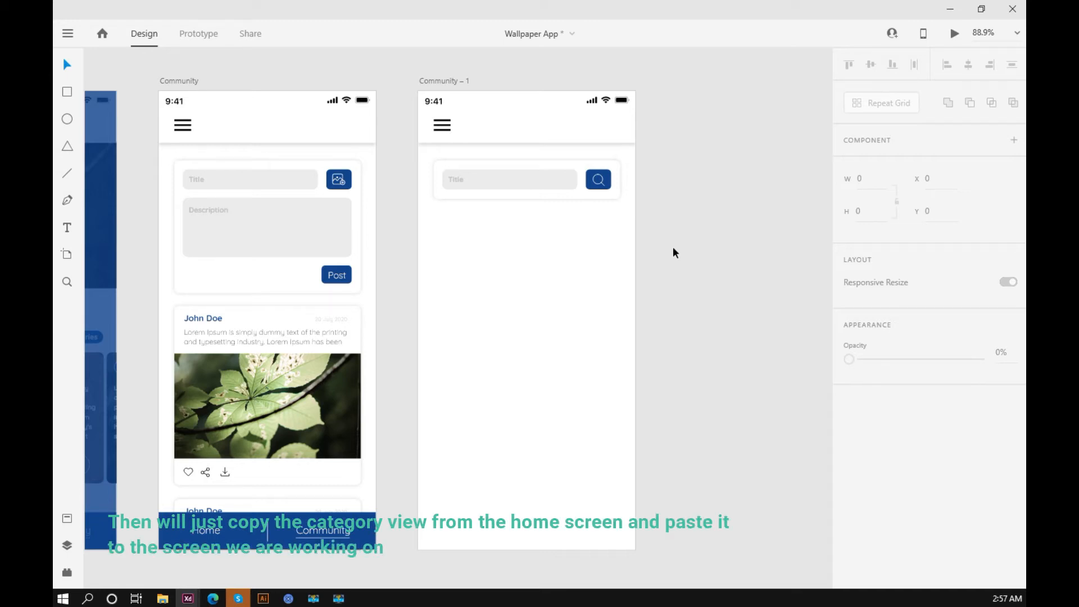
pyautogui.scroll(-4, 674, 250)
pyautogui.moveTo(286, 453); pyautogui.dragTo(429, 450)
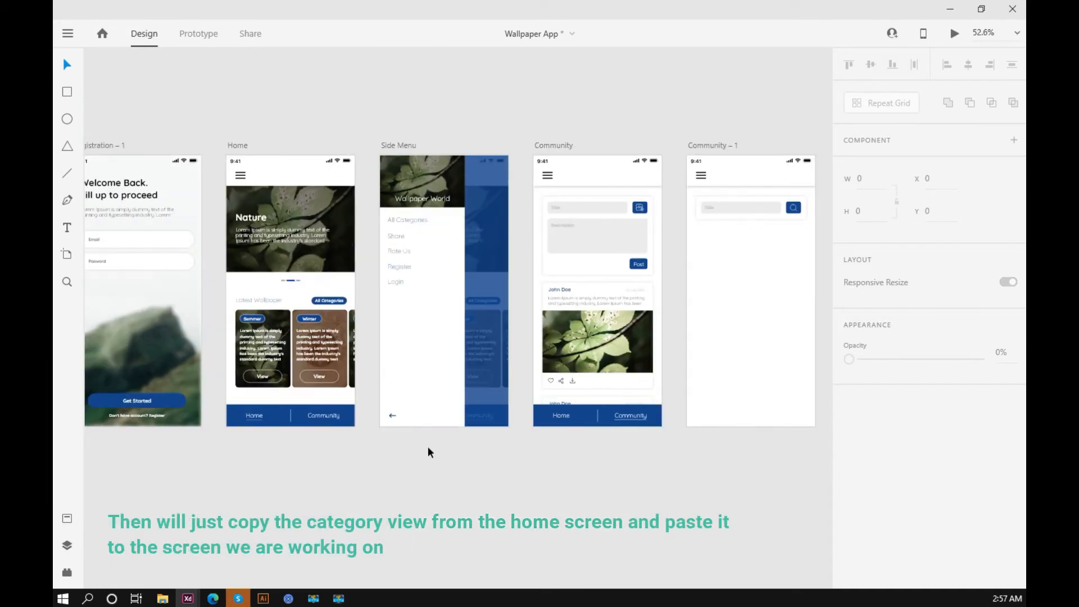
pyautogui.scroll(4, 240, 385)
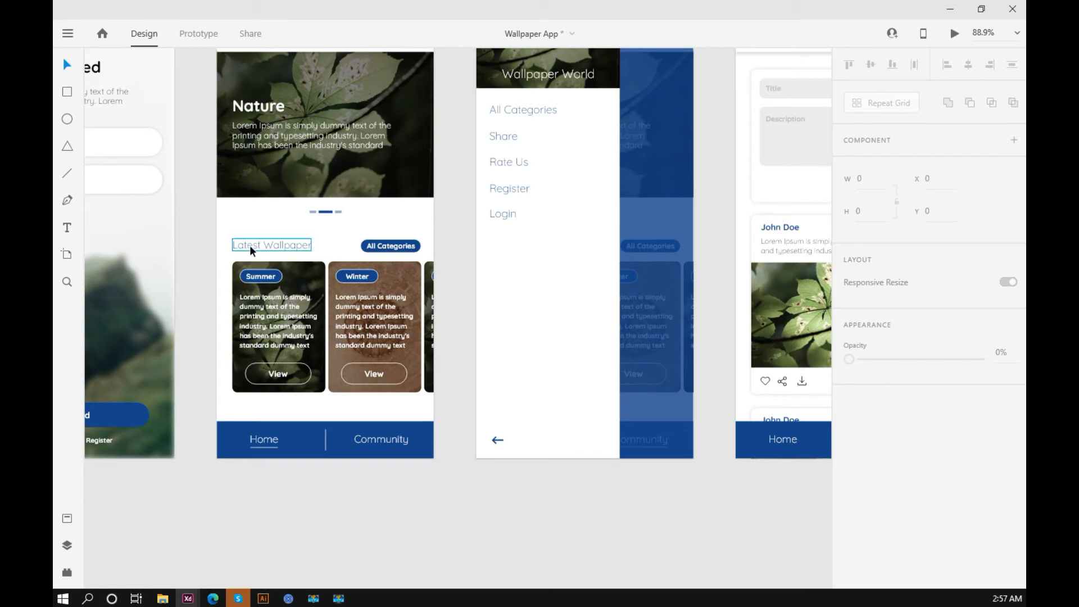
pyautogui.click(250, 247)
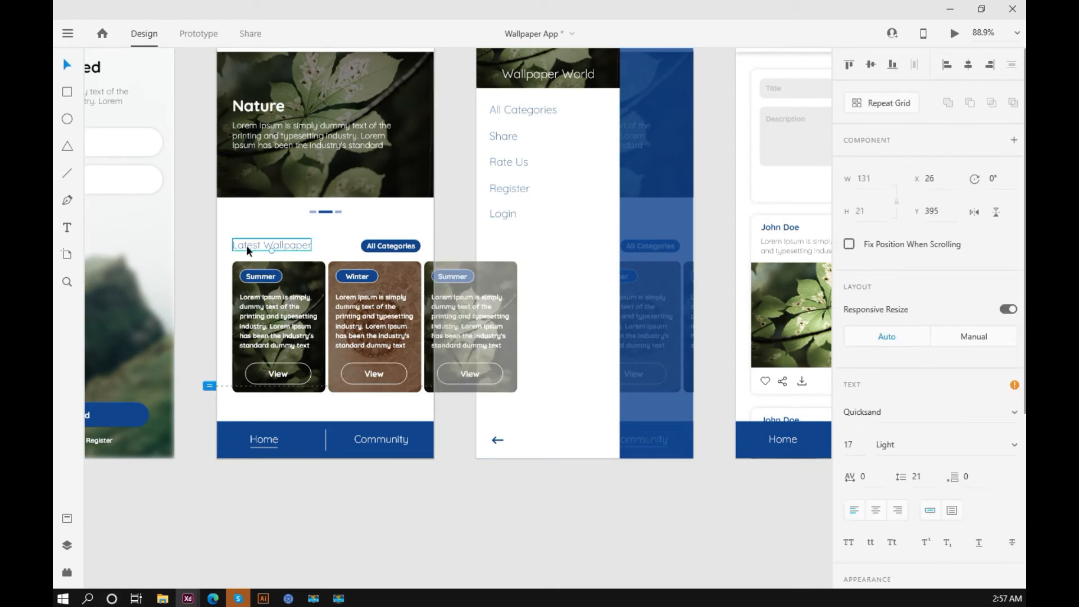
pyautogui.keyDown('shift'); pyautogui.click(248, 297); pyautogui.keyUp('shift')
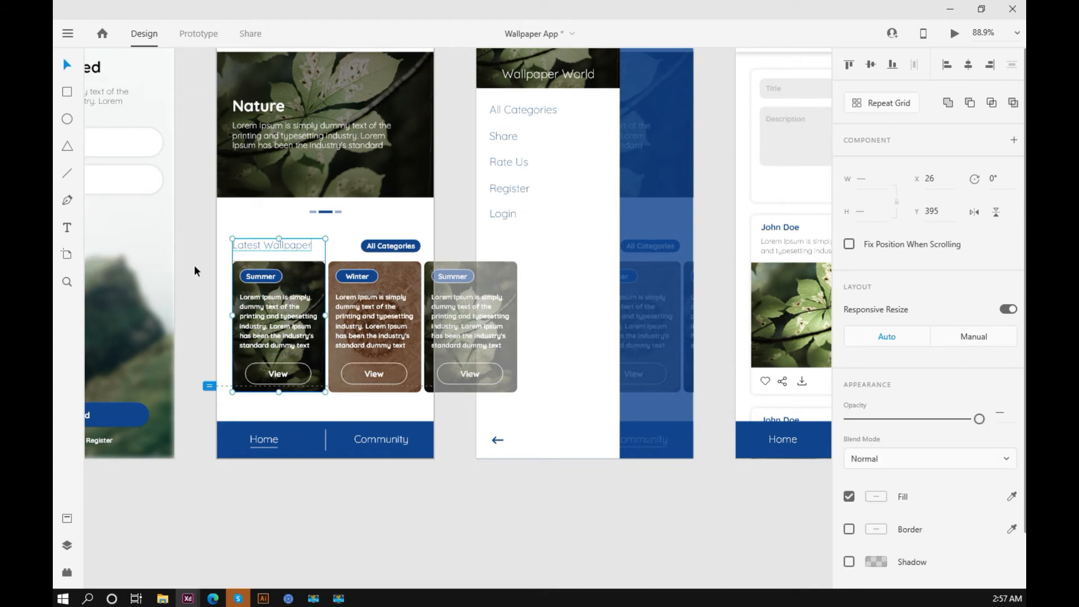
pyautogui.moveTo(195, 266); pyautogui.dragTo(469, 391)
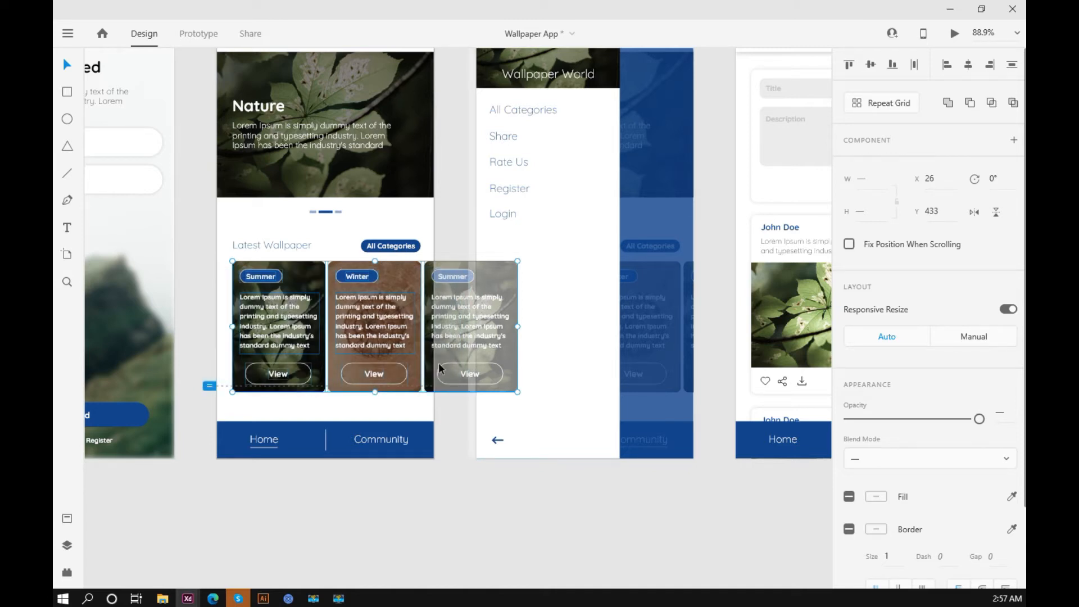
pyautogui.keyDown('shift'); pyautogui.click(300, 246); pyautogui.keyUp('shift')
pyautogui.scroll(-6, 287, 298)
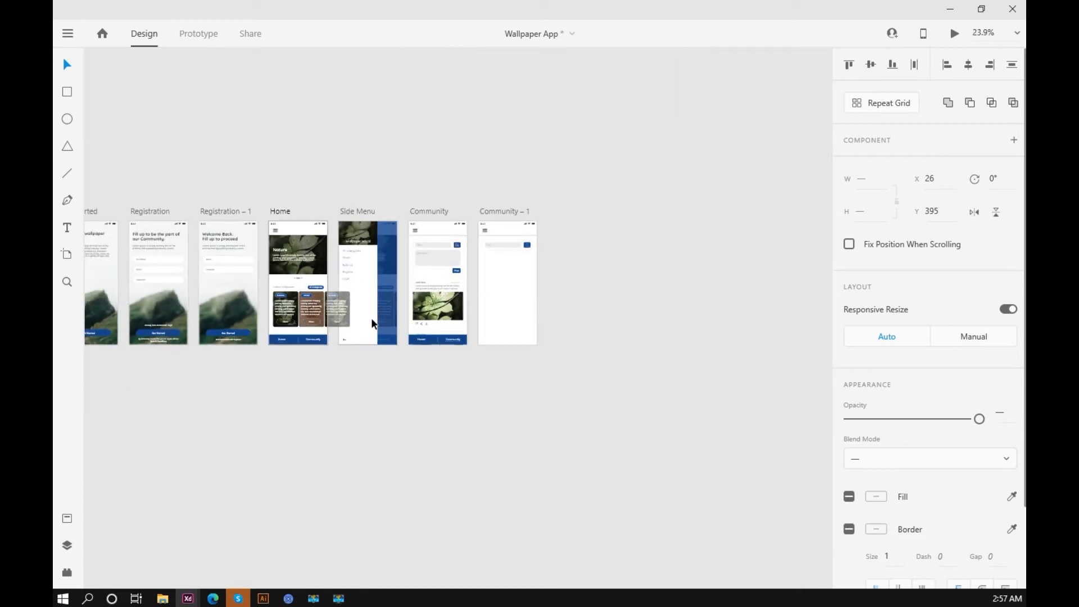
pyautogui.hotkey('ctrl', 'c')
# Paste the copied heading and wallpaper cards into the Community – 1 artboard.
pyautogui.click(518, 297)
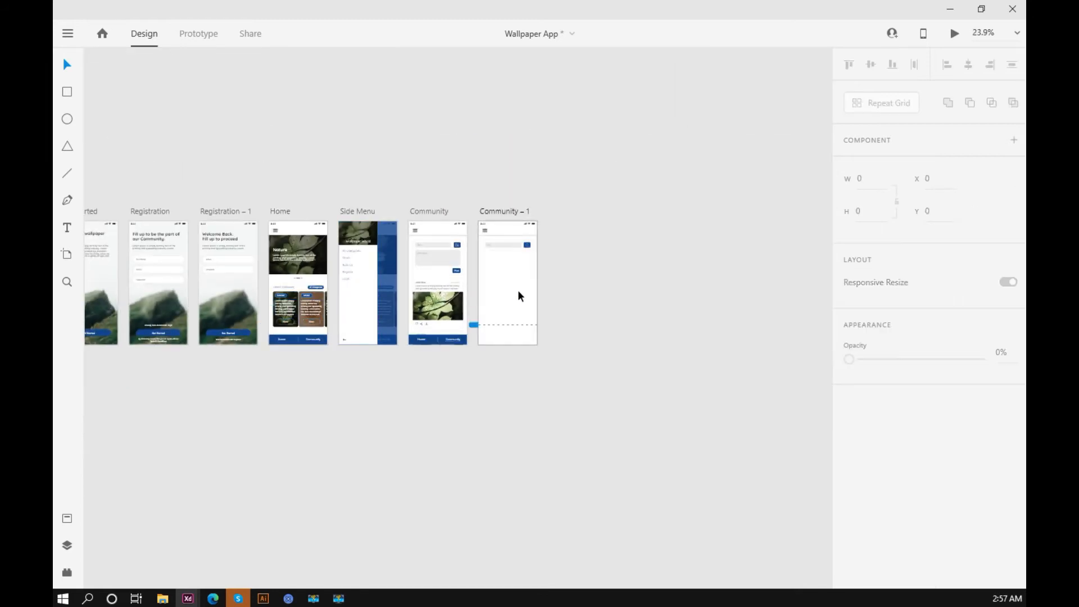
pyautogui.hotkey('ctrl', 'v')
pyautogui.scroll(1, 518, 297)
pyautogui.scroll(4, 518, 296)
# Raise the pasted heading and cards to Y 211, just below the search card.
pyautogui.hotkey('shift', 'Up')
pyautogui.hotkey('shift', 'Up')
pyautogui.hotkey('shift', 'Up')
pyautogui.hotkey('shift', 'Up')
pyautogui.hotkey('shift', 'Up')
pyautogui.hotkey('shift', 'Up')
pyautogui.hotkey('shift', 'Up')
pyautogui.hotkey('shift', 'Up')
pyautogui.hotkey('shift', 'Up')
pyautogui.hotkey('shift', 'Up')
pyautogui.hotkey('shift', 'Up')
pyautogui.hotkey('shift', 'Up')
pyautogui.hotkey('shift', 'Up')
pyautogui.hotkey('shift', 'Up')
pyautogui.hotkey('shift', 'Up')
pyautogui.hotkey('shift', 'Up')
pyautogui.hotkey('shift', 'Up')
pyautogui.hotkey('shift', 'Up')
pyautogui.hotkey('shift', 'Up')
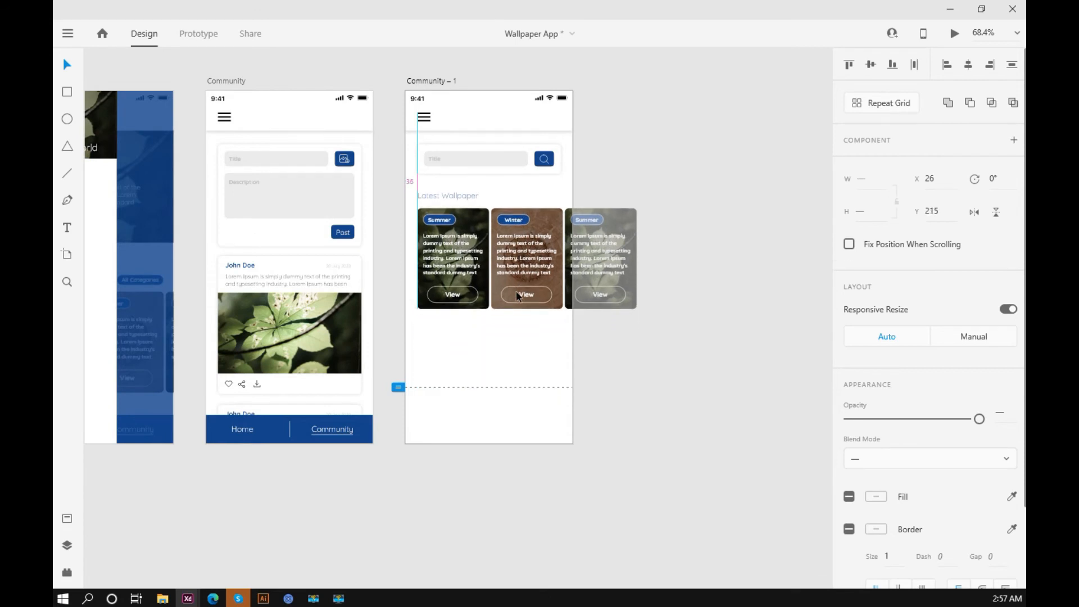
pyautogui.press('Down')
pyautogui.press('Down')
pyautogui.press('Down')
pyautogui.press('Down')
pyautogui.press('Down')
pyautogui.press('Down')
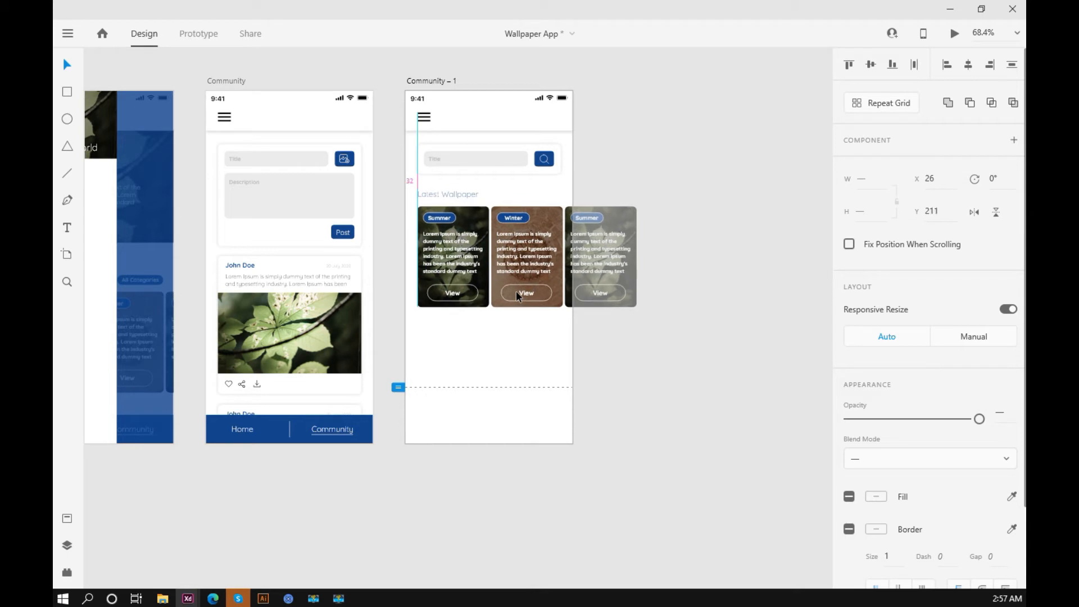
pyautogui.click(746, 187)
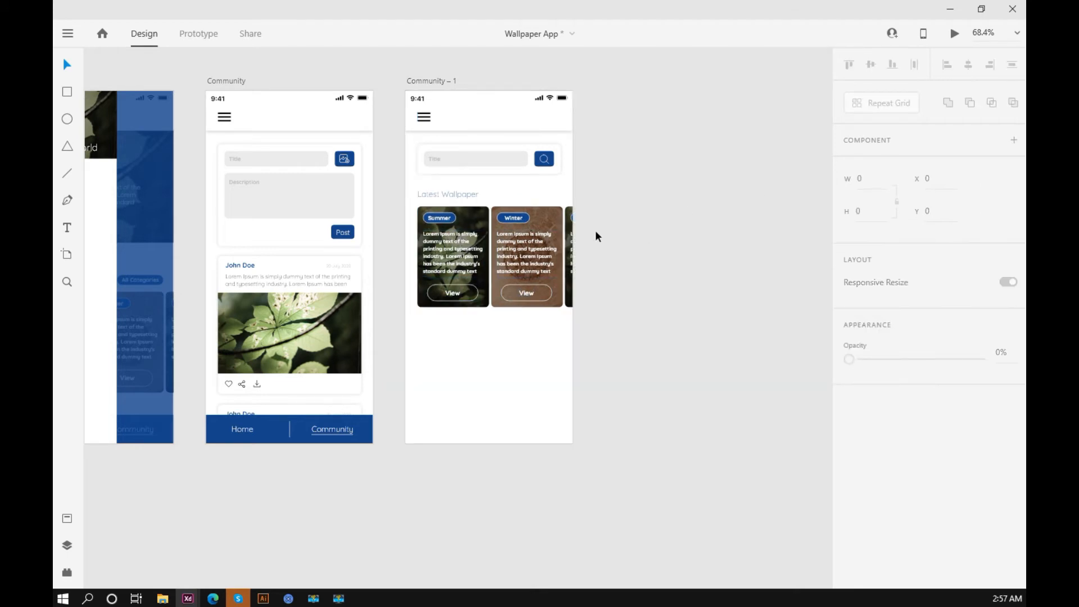
# Change the Latest Wallpaper heading on Community – 1 to "Summer".
pyautogui.scroll(2, 595, 230)
pyautogui.doubleClick(403, 184)
pyautogui.doubleClick(403, 184)
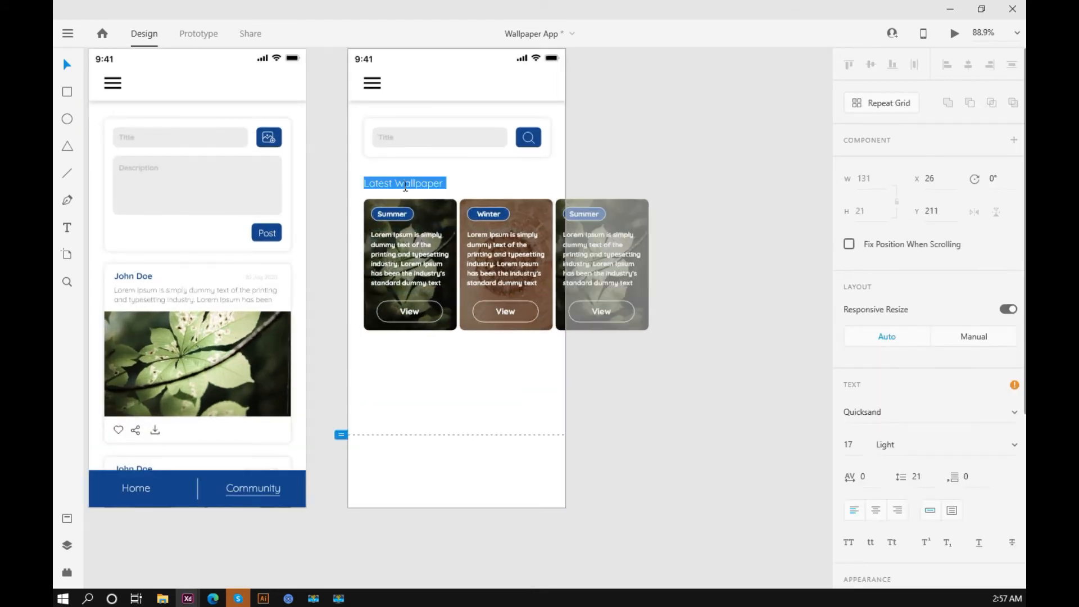
pyautogui.write('Summer')
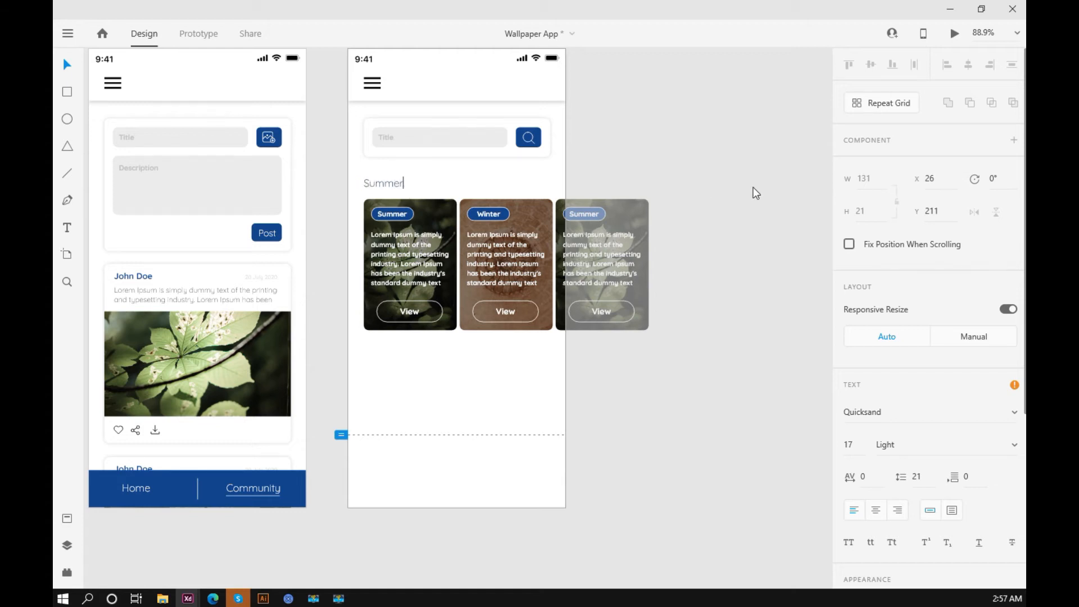
pyautogui.press('Escape')
pyautogui.click(664, 134)
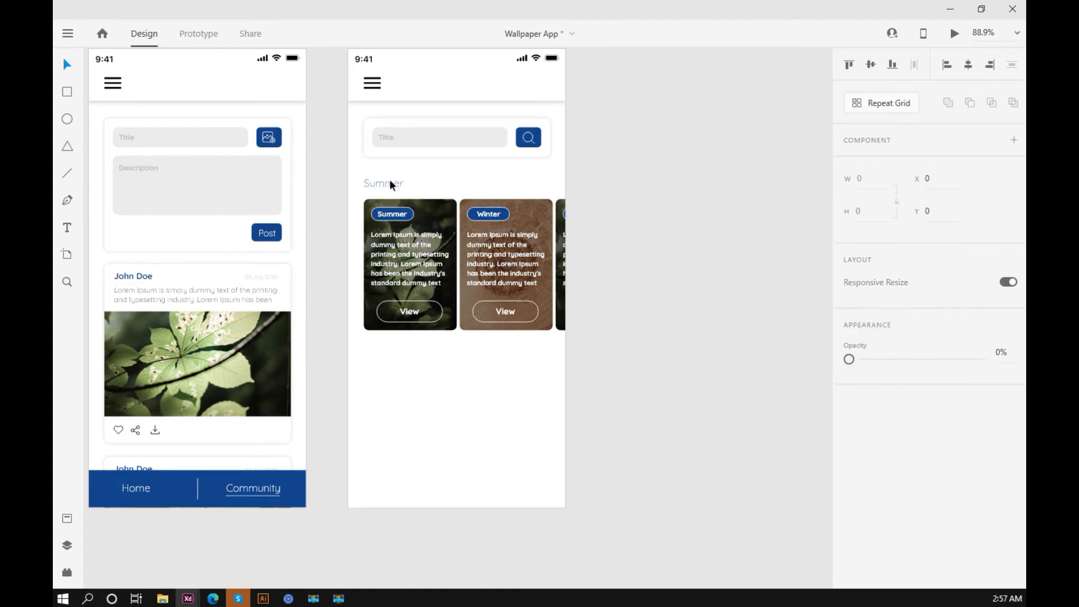
# Change the second card's Winter tag to "Summer" and shift the text to X 209 within its pill.
pyautogui.doubleClick(395, 215)
pyautogui.doubleClick(490, 215)
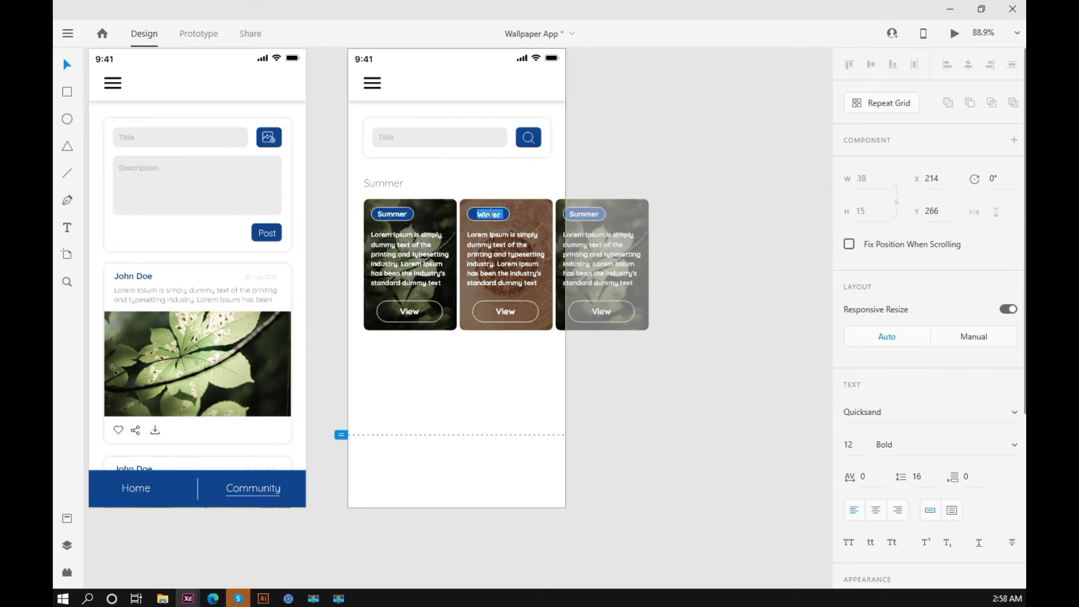
pyautogui.write('Summer')
pyautogui.press('Escape')
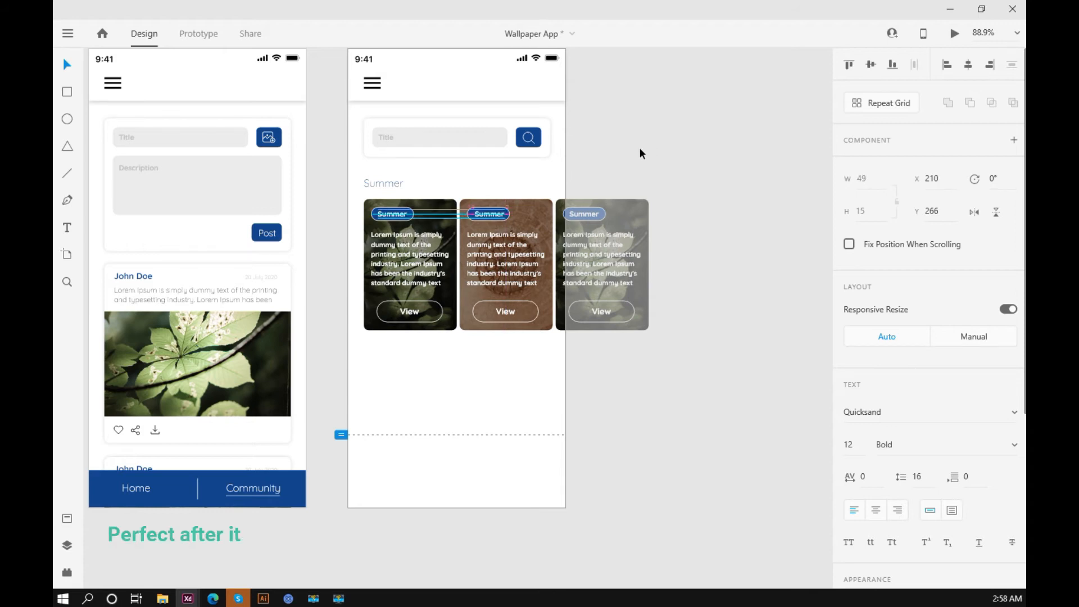
pyautogui.press('Left')
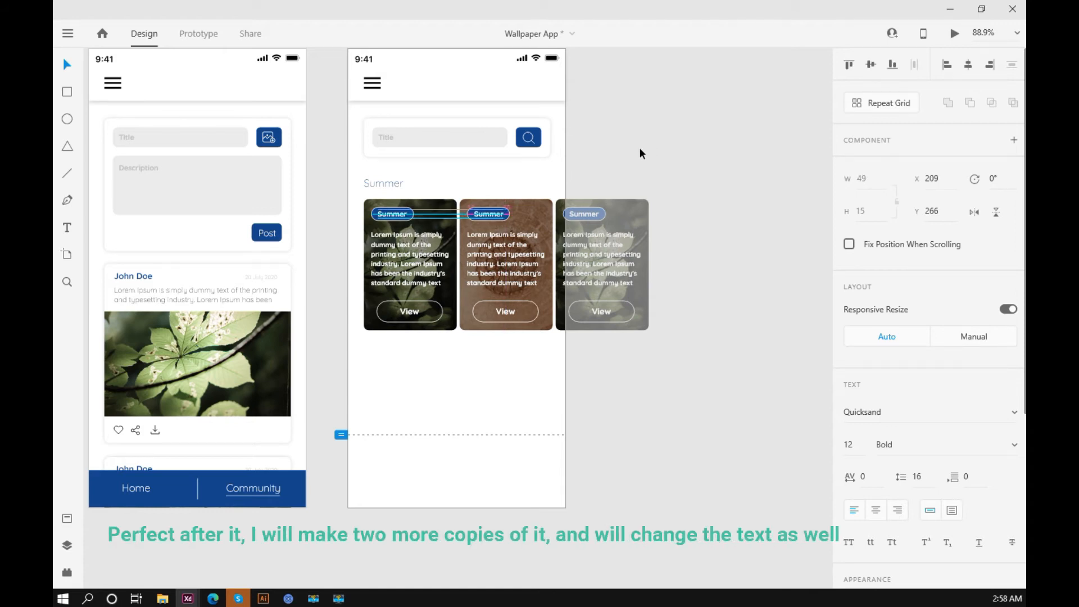
pyautogui.click(638, 147)
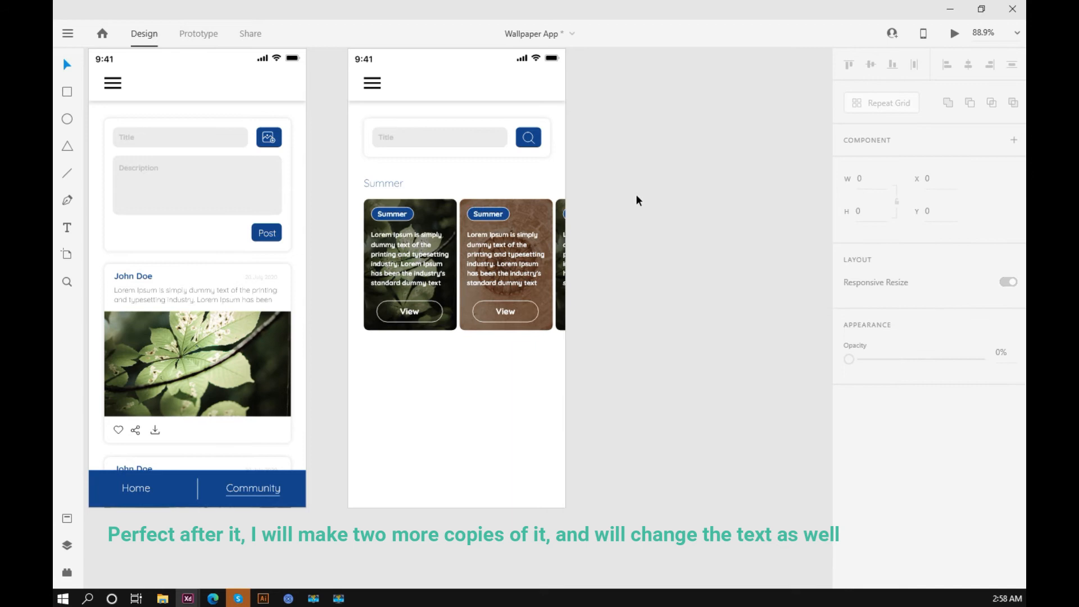
# Duplicate the whole Summer section, heading and three cards, directly below the original on Community – 1.
pyautogui.scroll(-1, 635, 195)
pyautogui.scroll(-3, 636, 196)
pyautogui.moveTo(641, 282); pyautogui.dragTo(633, 337)
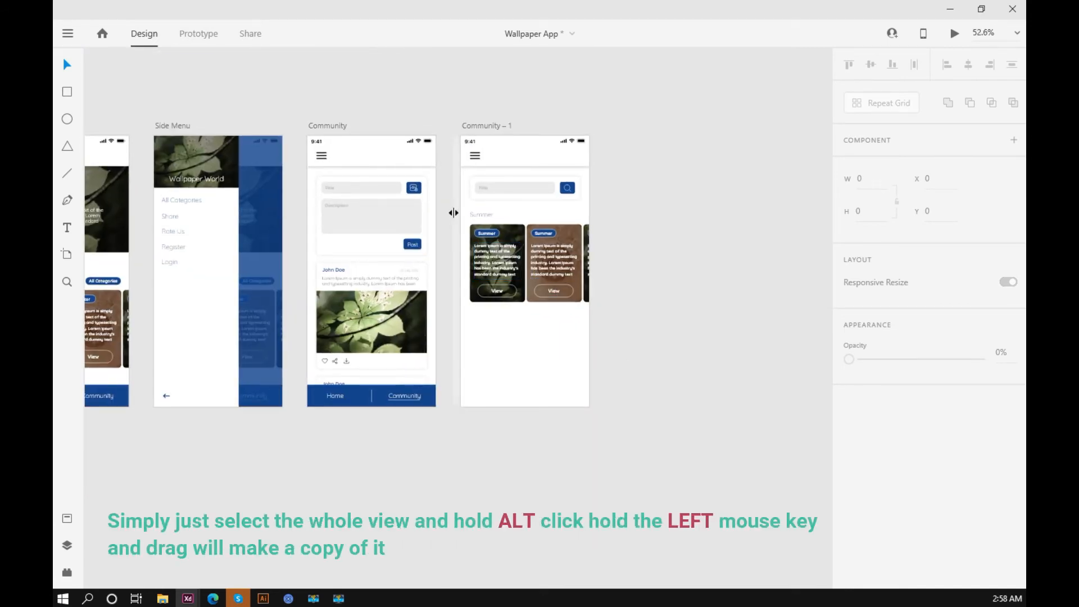
pyautogui.moveTo(451, 213); pyautogui.dragTo(685, 304)
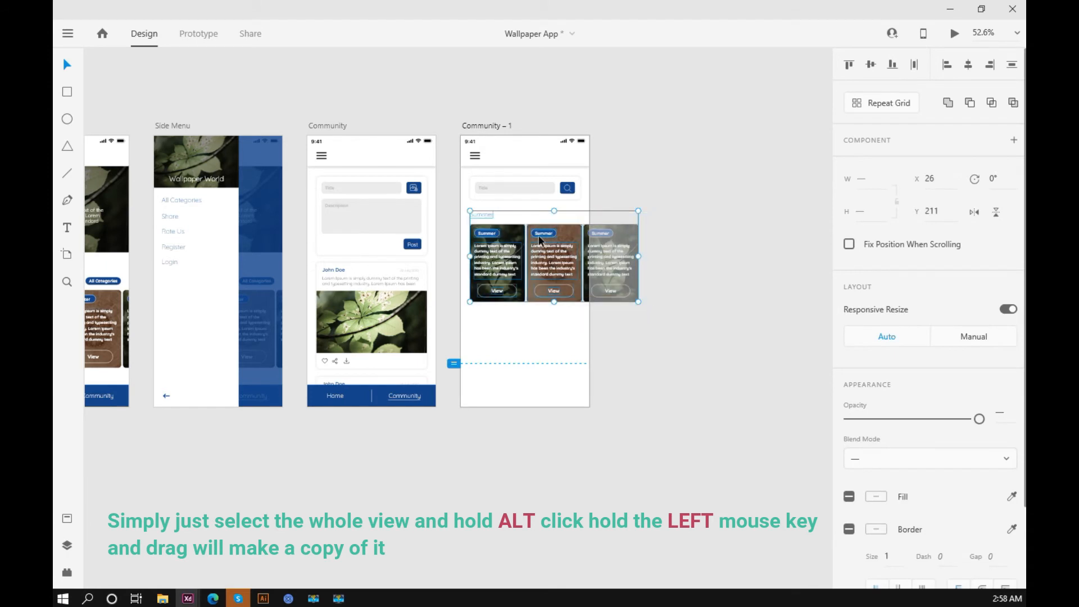
pyautogui.moveTo(540, 249); pyautogui.dragTo(540, 341)
pyautogui.click(628, 433)
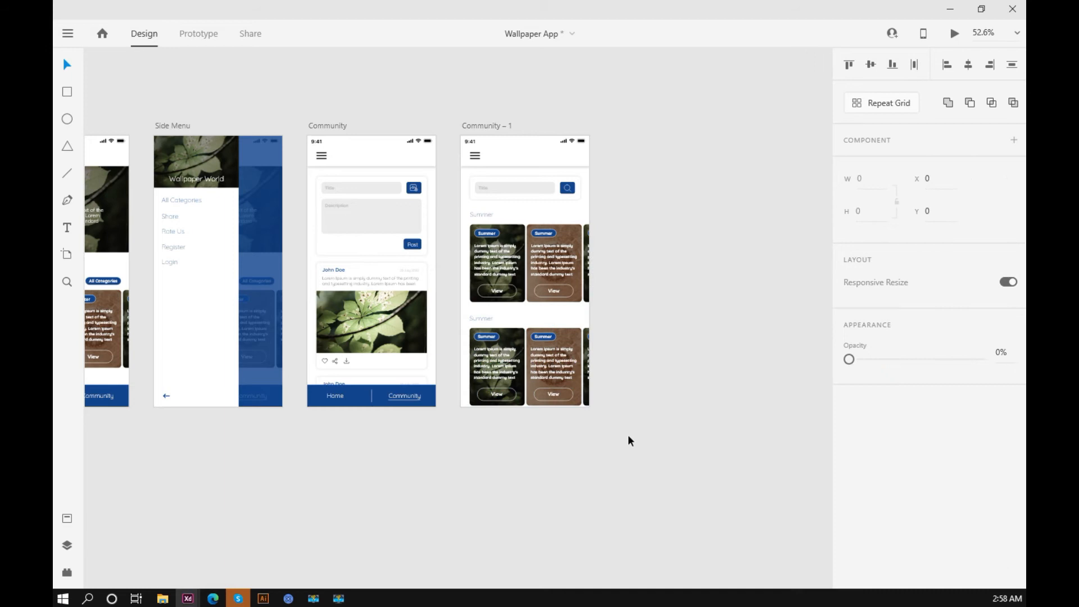
# Extend the Community – 1 artboard downward to a height of about 1199.
pyautogui.click(462, 374)
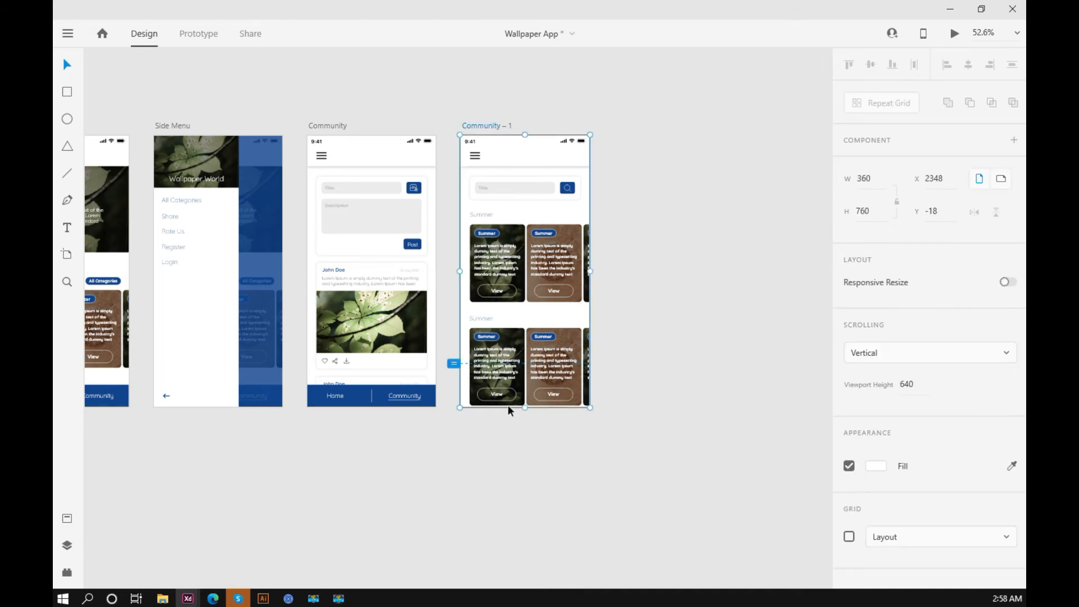
pyautogui.moveTo(524, 408); pyautogui.dragTo(524, 561)
pyautogui.click(669, 467)
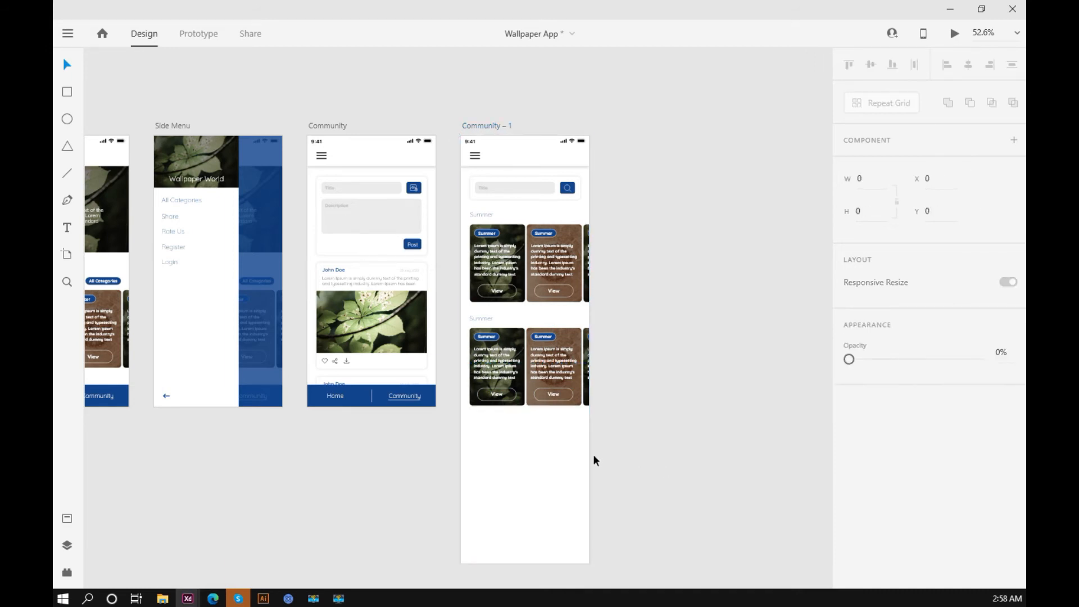
# Change the heading of the duplicated second section to "Winter".
pyautogui.click(482, 318)
pyautogui.doubleClick(492, 318)
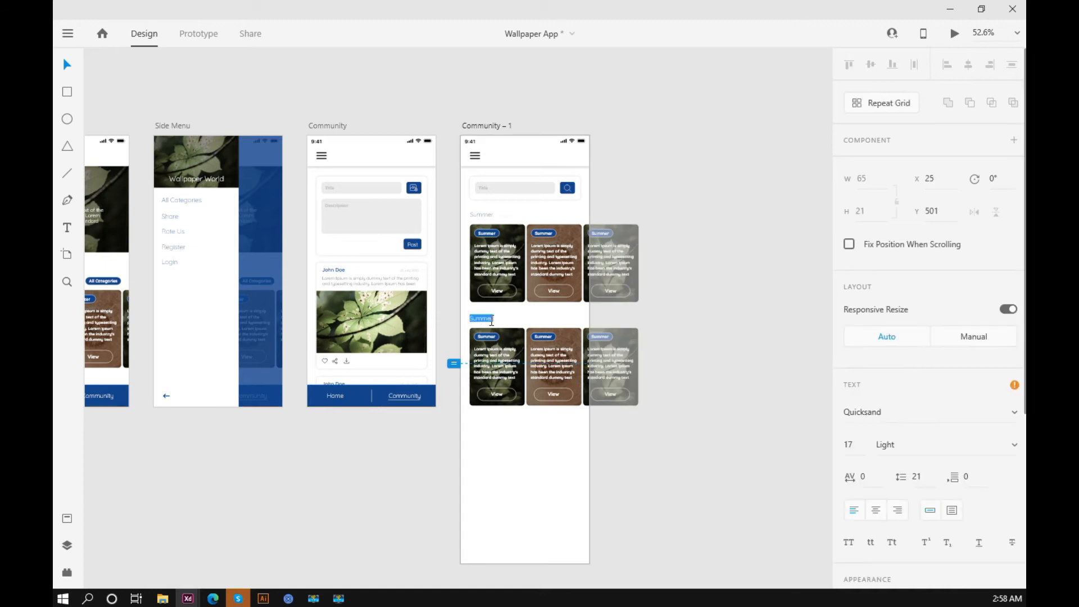
pyautogui.write('W')
pyautogui.press('Escape')
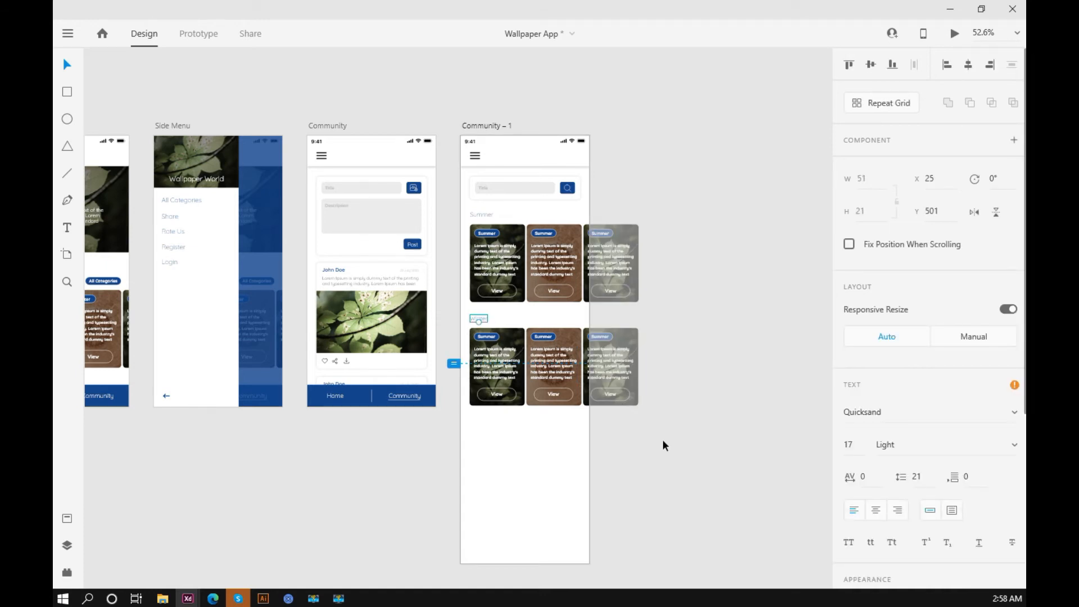
# Change the tag on the first card of the second section to "Winter".
pyautogui.scroll(10, 480, 300)
pyautogui.doubleClick(384, 115)
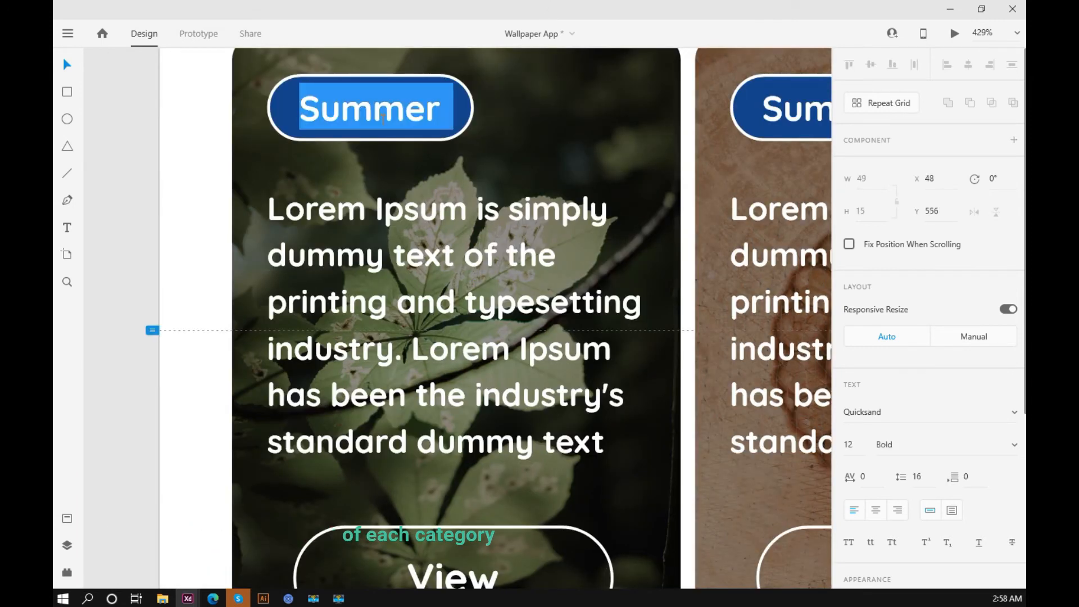
pyautogui.write('Winter')
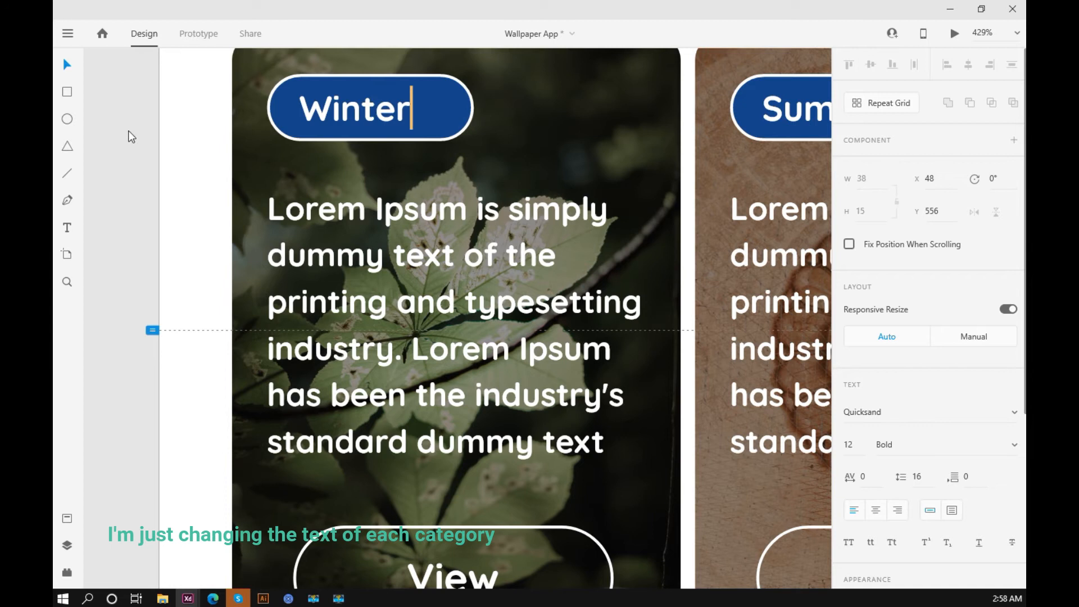
pyautogui.press('Escape')
# Change the tags on the second and third cards of the Winter section to "Winter".
pyautogui.hscroll(4, 458, 319)
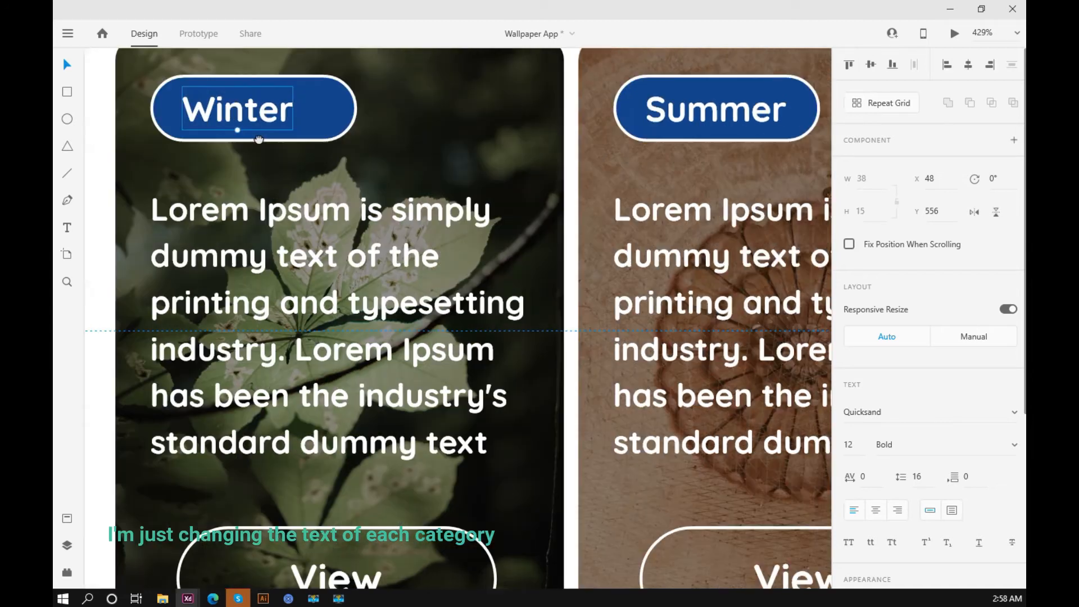
pyautogui.click(624, 121)
pyautogui.doubleClick(624, 121)
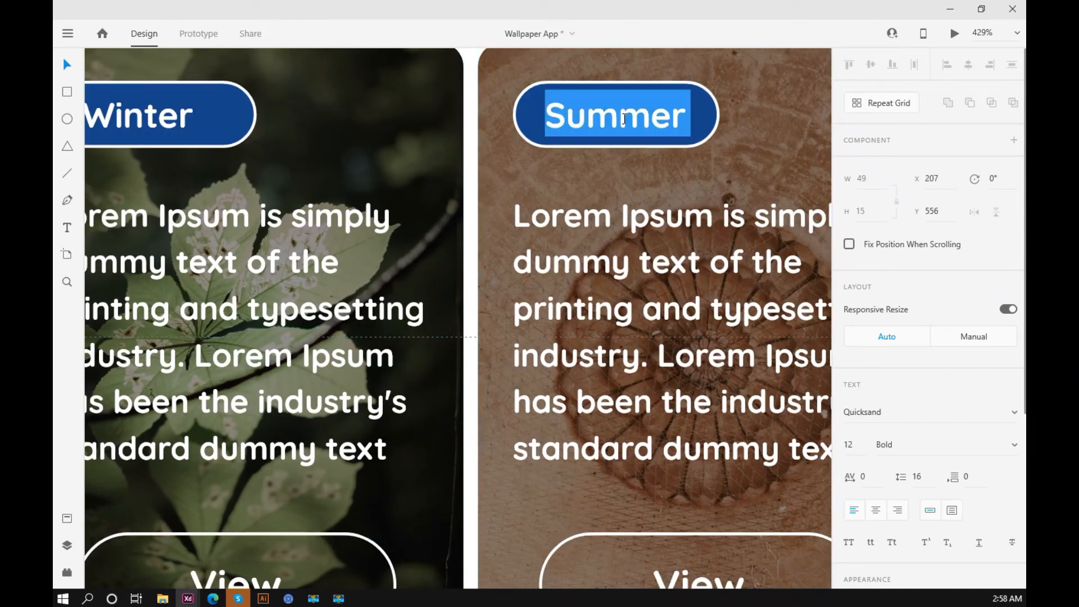
pyautogui.write('Winter')
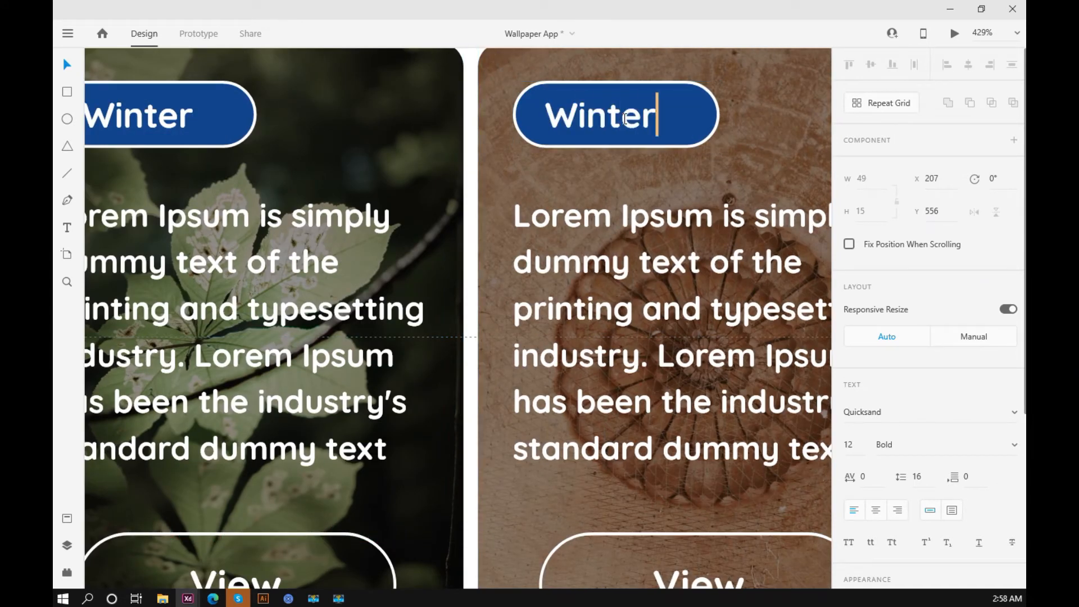
pyautogui.press('Escape')
pyautogui.click(651, 184)
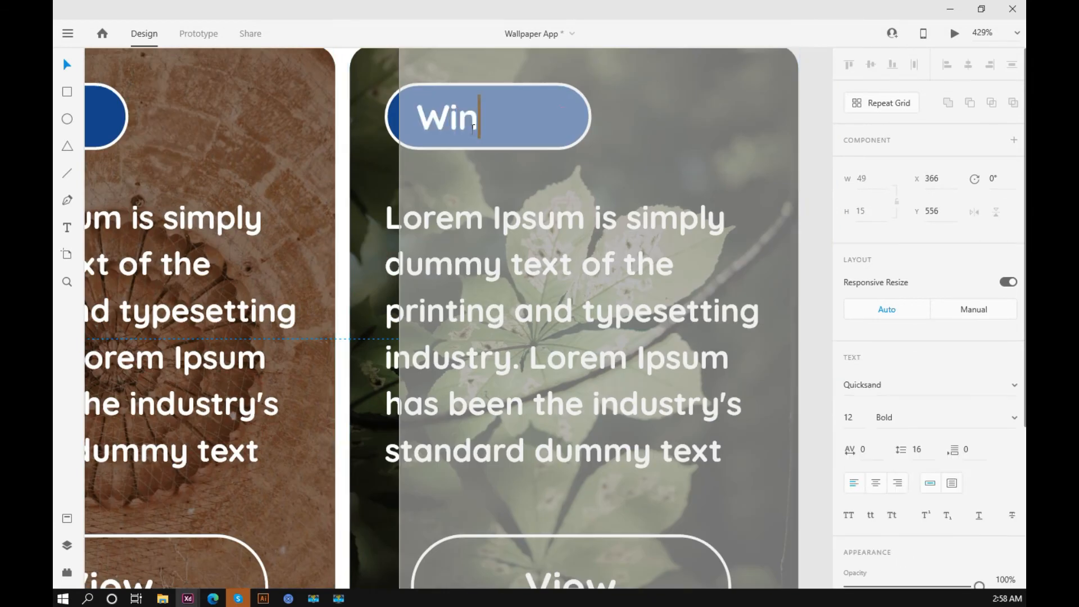
pyautogui.write('ter')
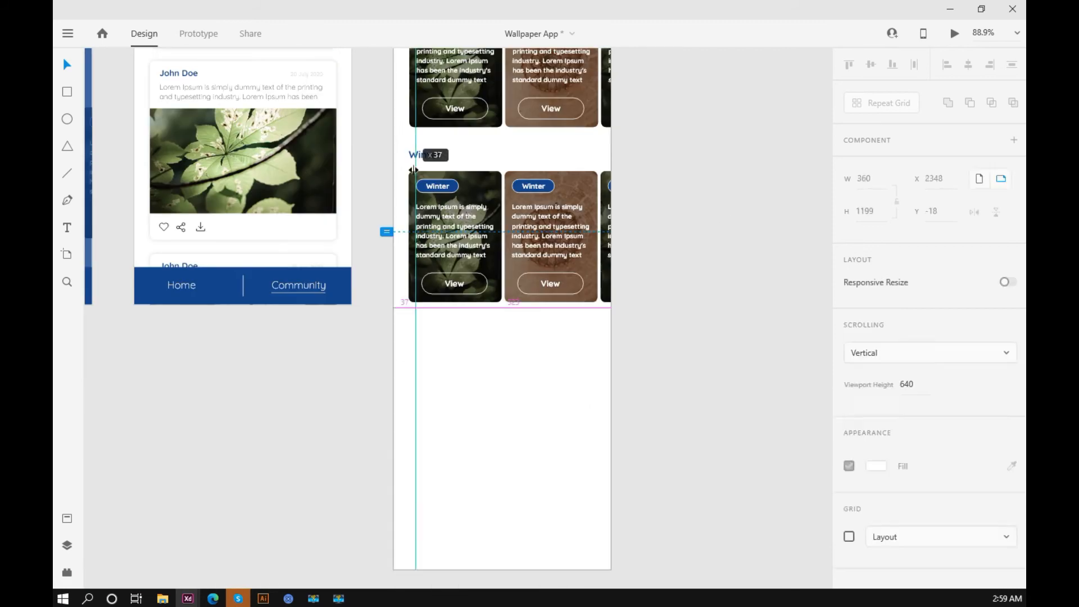
# Duplicate the Winter section below itself and change the copy's heading to "Autumn".
pyautogui.click(361, 331)
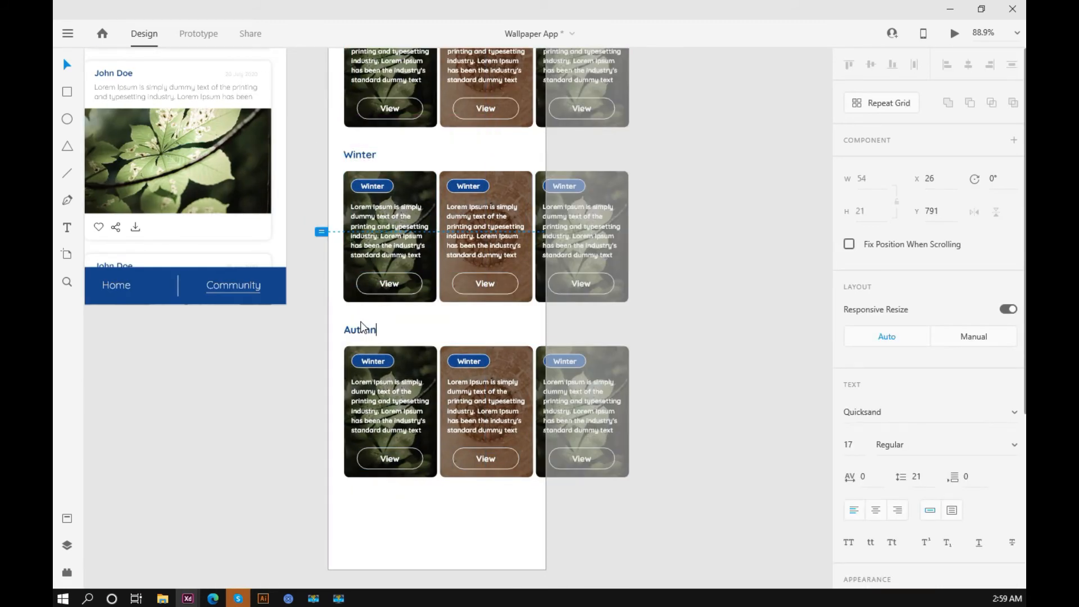
pyautogui.hotkey('ctrl', 'a')
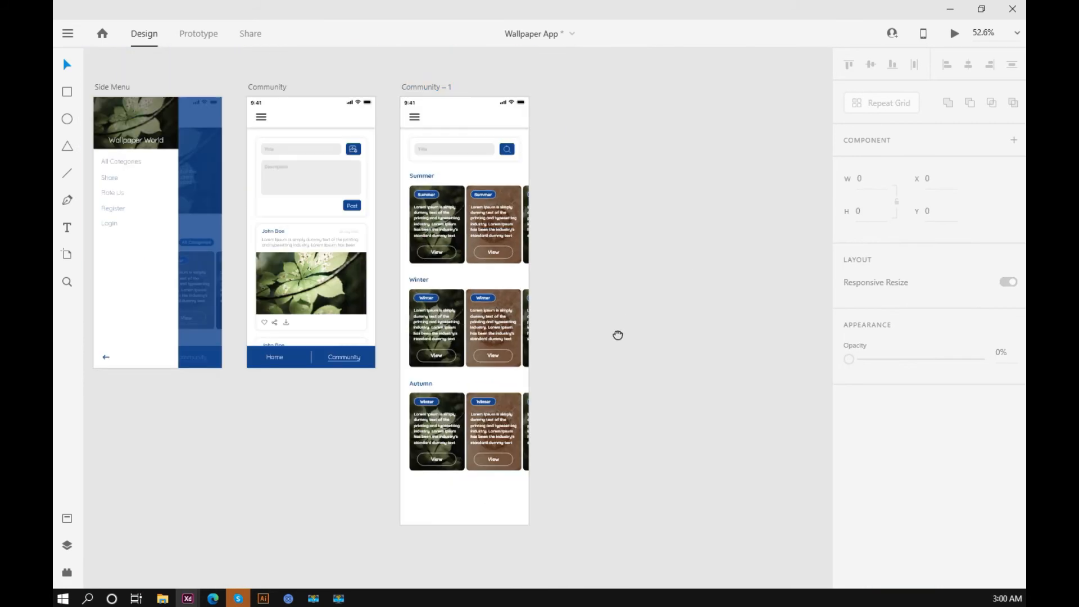
# Shorten the Community – 1 artboard to a height of 1077, ending it just below the Autumn cards.
pyautogui.click(479, 477)
pyautogui.click(542, 311)
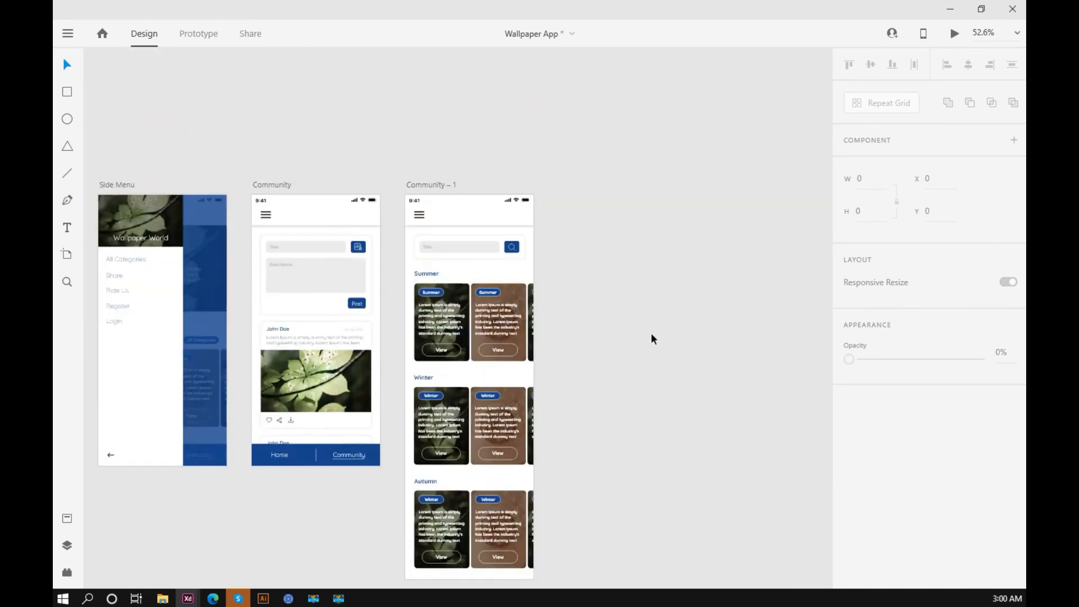
pyautogui.hscroll(2, 650, 333)
pyautogui.click(413, 231)
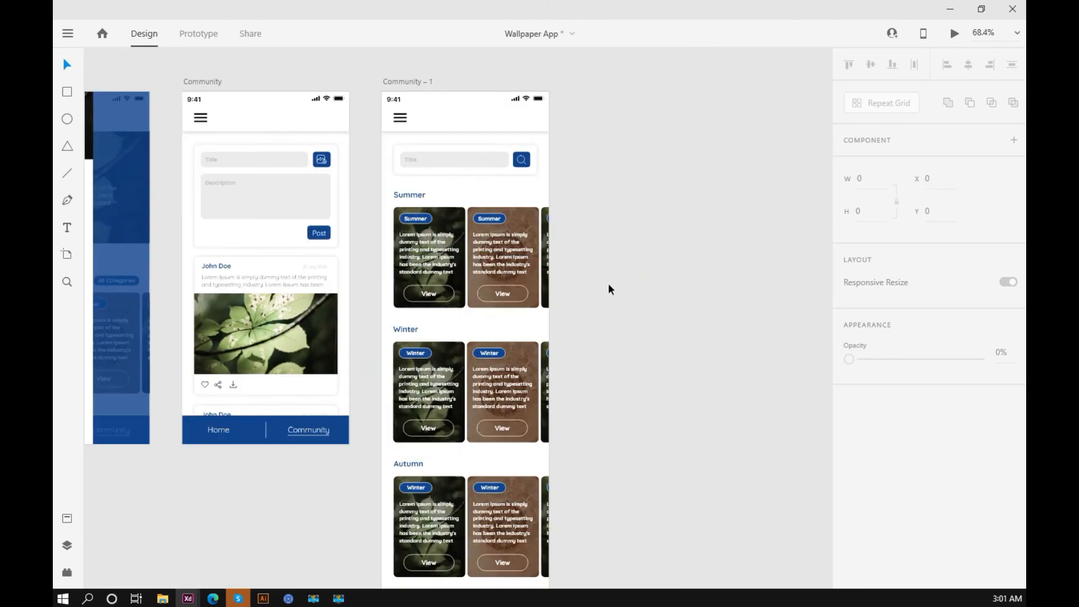
# Rename the Community – 1 artboard as "All Categories".
pyautogui.scroll(-3, 607, 283)
pyautogui.scroll(1, 466, 301)
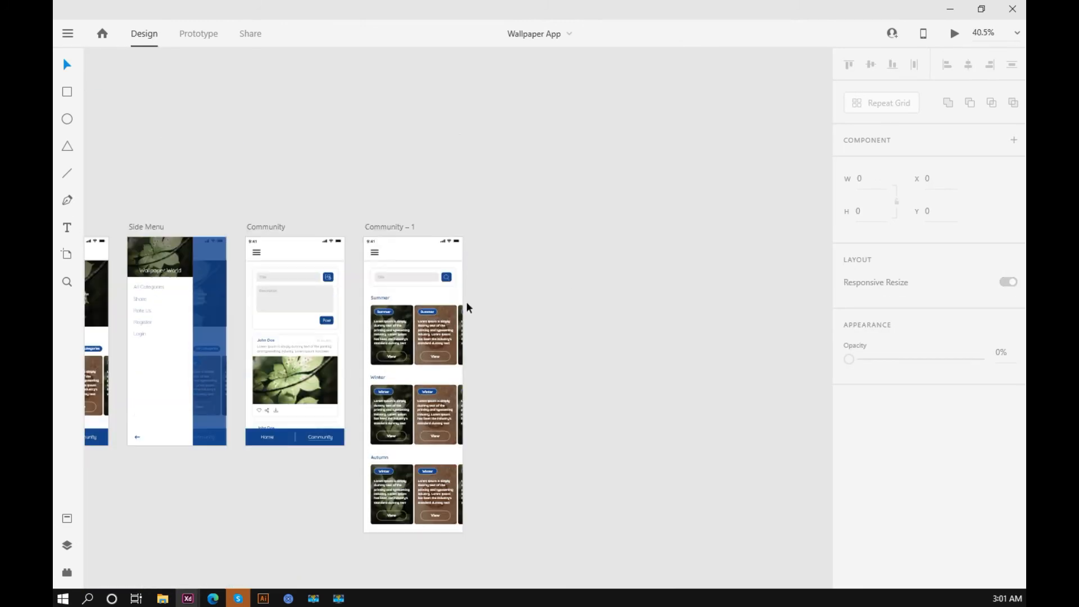
pyautogui.click(388, 224)
pyautogui.doubleClick(387, 225)
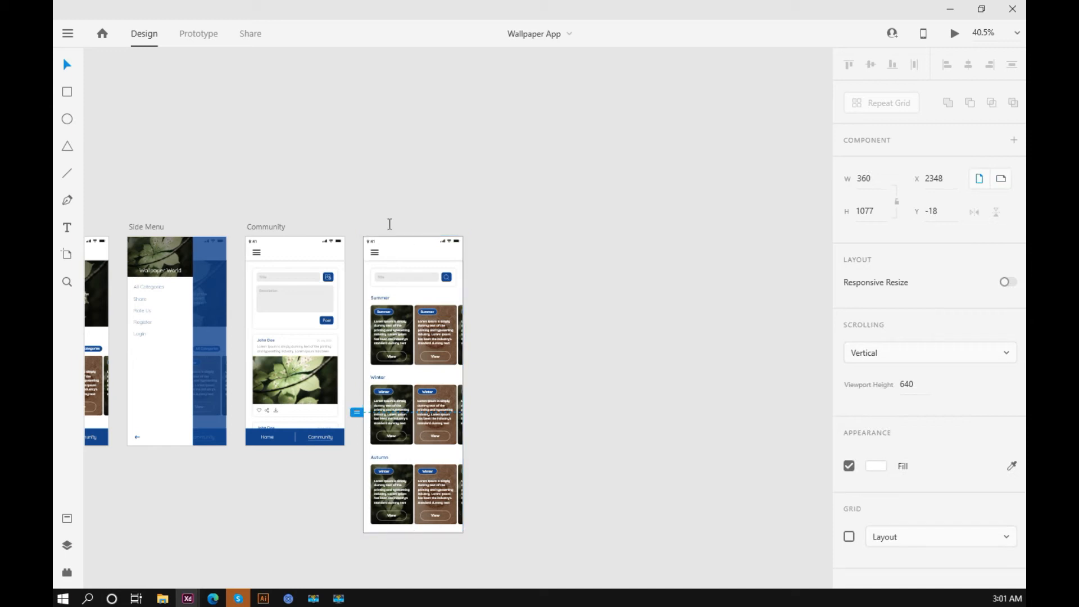
pyautogui.write('All Categories')
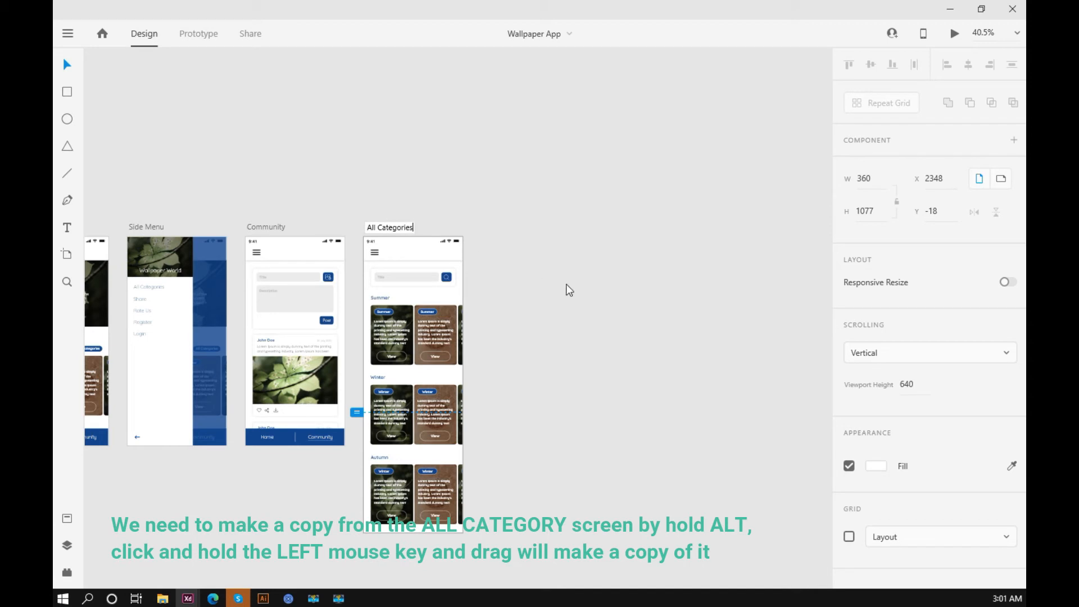
pyautogui.click(565, 283)
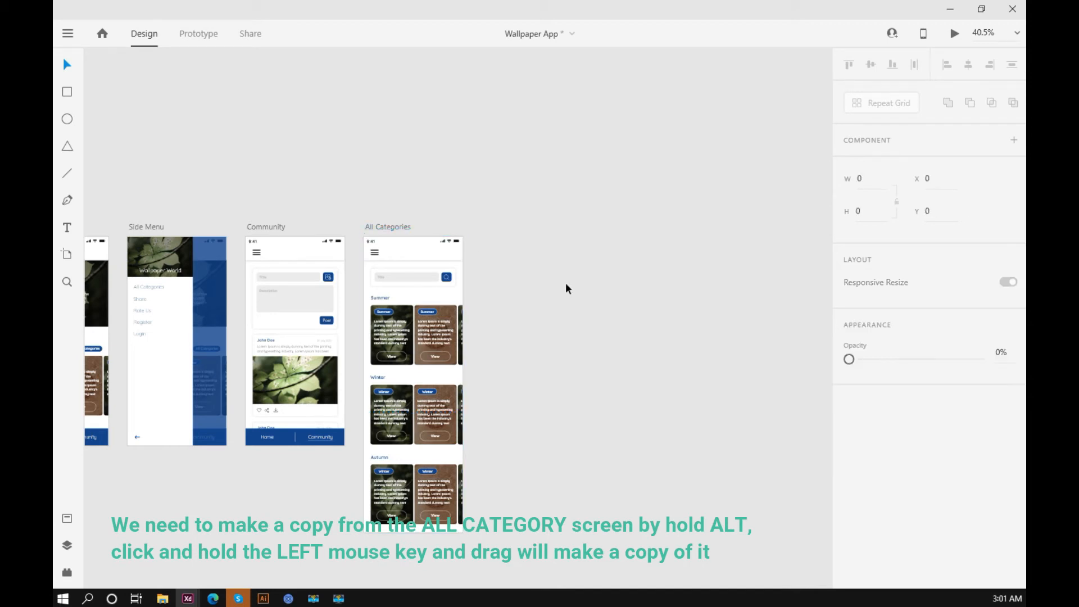
# Duplicate the All Categories artboard beside the original.
pyautogui.moveTo(308, 181); pyautogui.dragTo(250, 181)
pyautogui.click(327, 225)
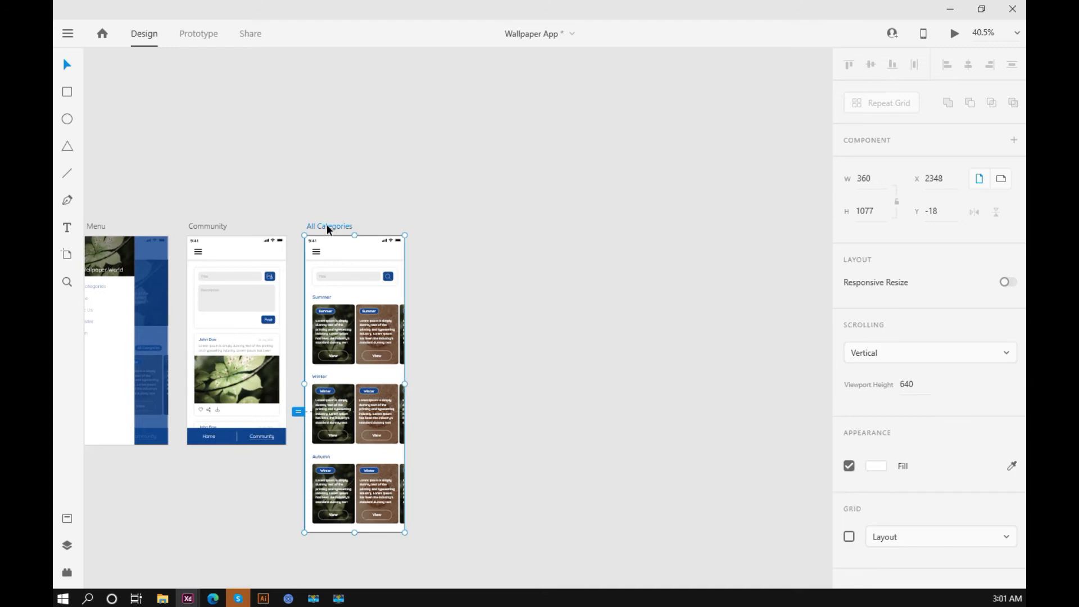
pyautogui.hotkey('ctrl', 'd')
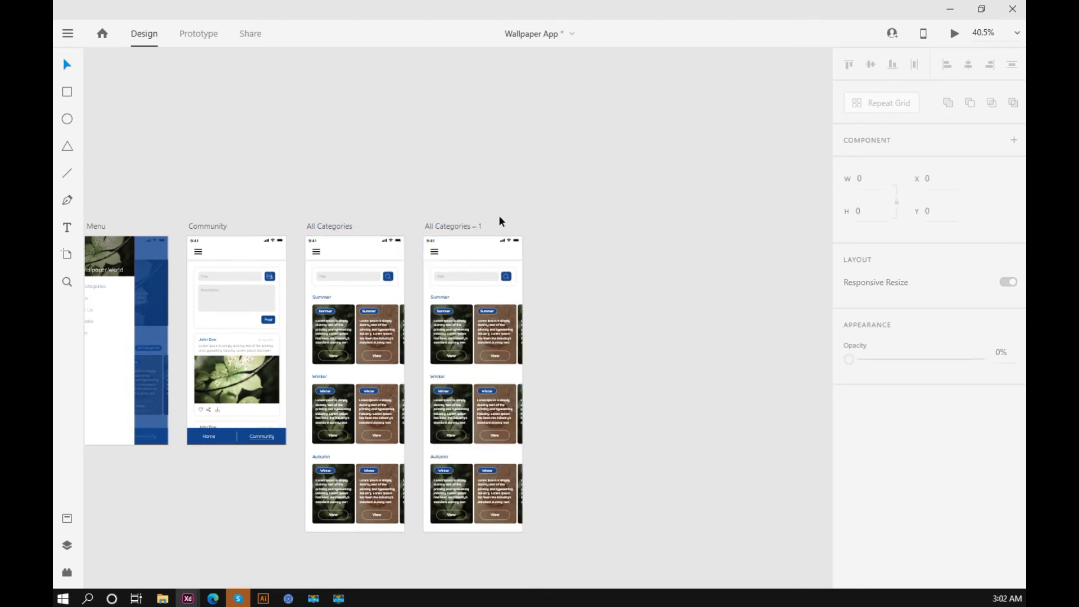
# Rename the duplicated artboard as "Category Wallpaper".
pyautogui.click(323, 225)
pyautogui.doubleClick(323, 225)
pyautogui.press('Escape')
pyautogui.click(450, 226)
pyautogui.doubleClick(452, 225)
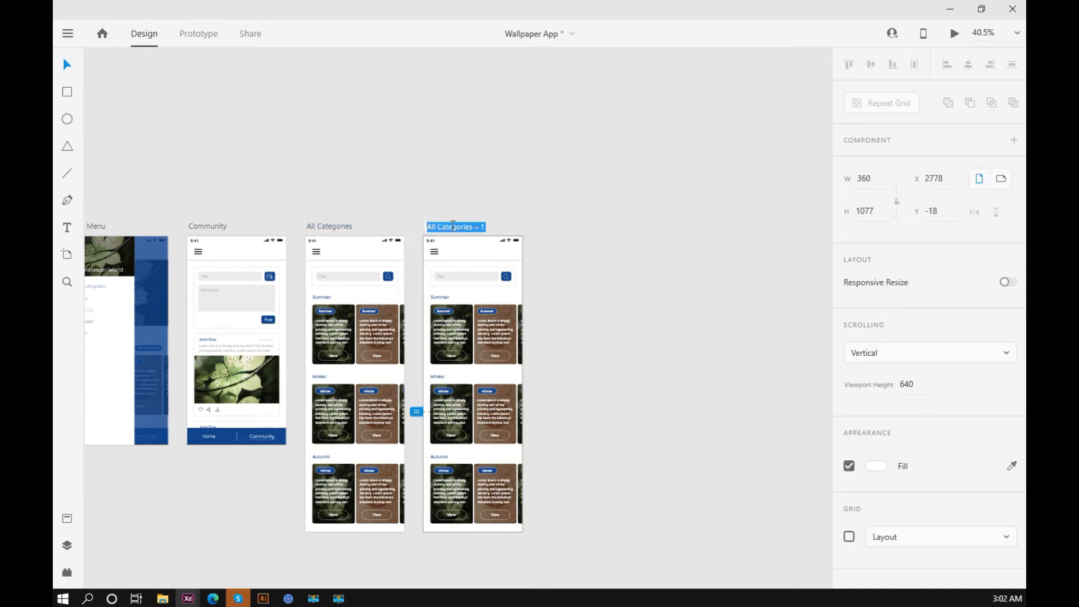
pyautogui.write('Categ')
pyautogui.write('ories ')
pyautogui.write('W')
pyautogui.write('allpape')
pyautogui.press('BackSpace')
pyautogui.press('BackSpace')
pyautogui.press('BackSpace')
pyautogui.press('Delete')
pyautogui.write('y')
pyautogui.press('Return')
pyautogui.click(552, 183)
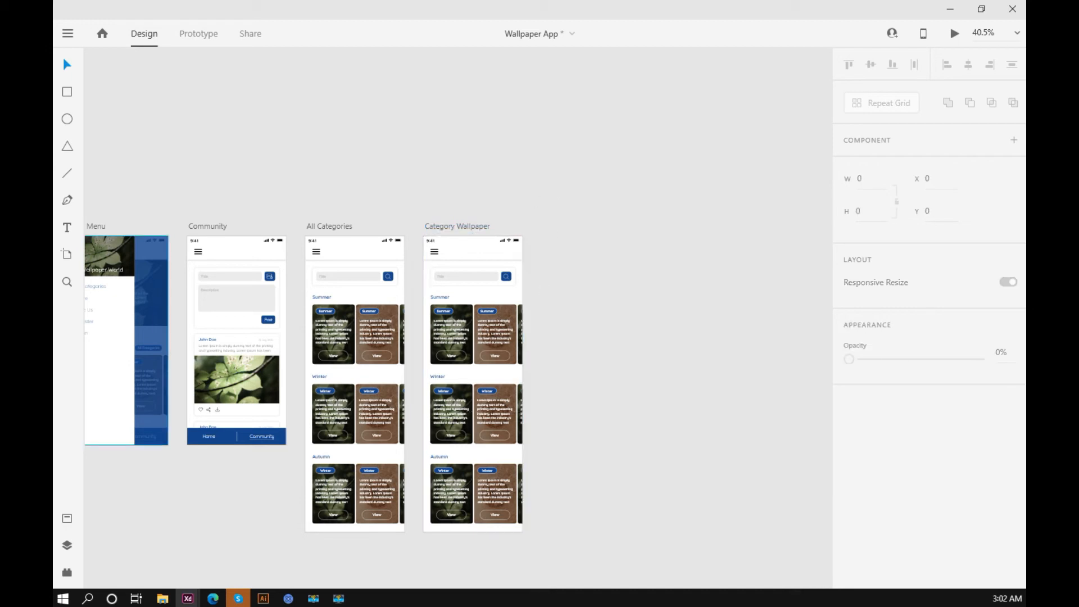
# On the Category Wallpaper artboard, delete the first Summer card's tag text and the whole Winter and Autumn sections.
pyautogui.scroll(5, 470, 288)
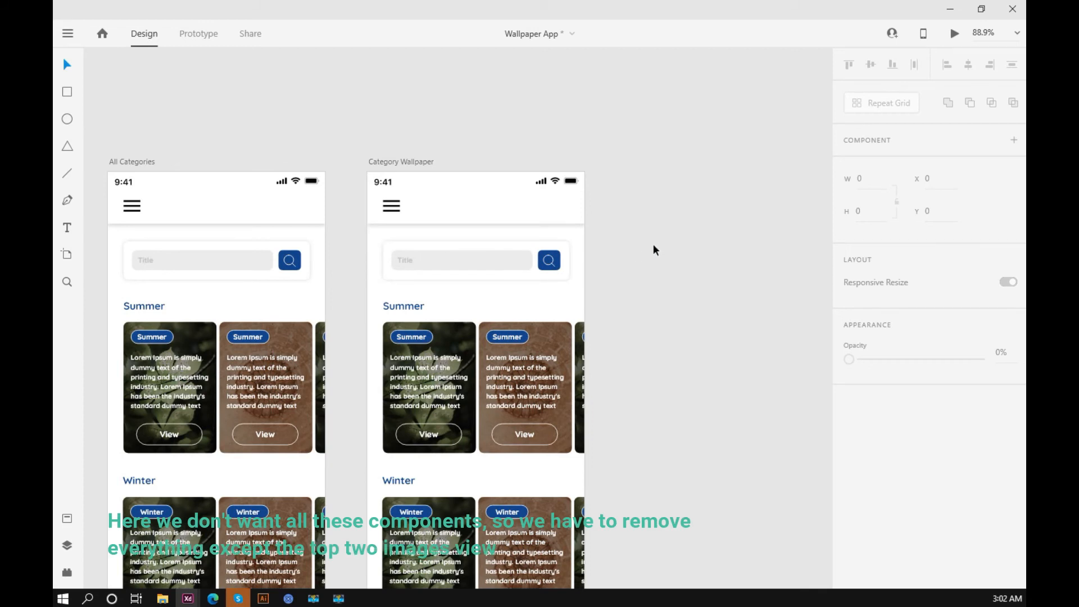
pyautogui.scroll(-3, 651, 244)
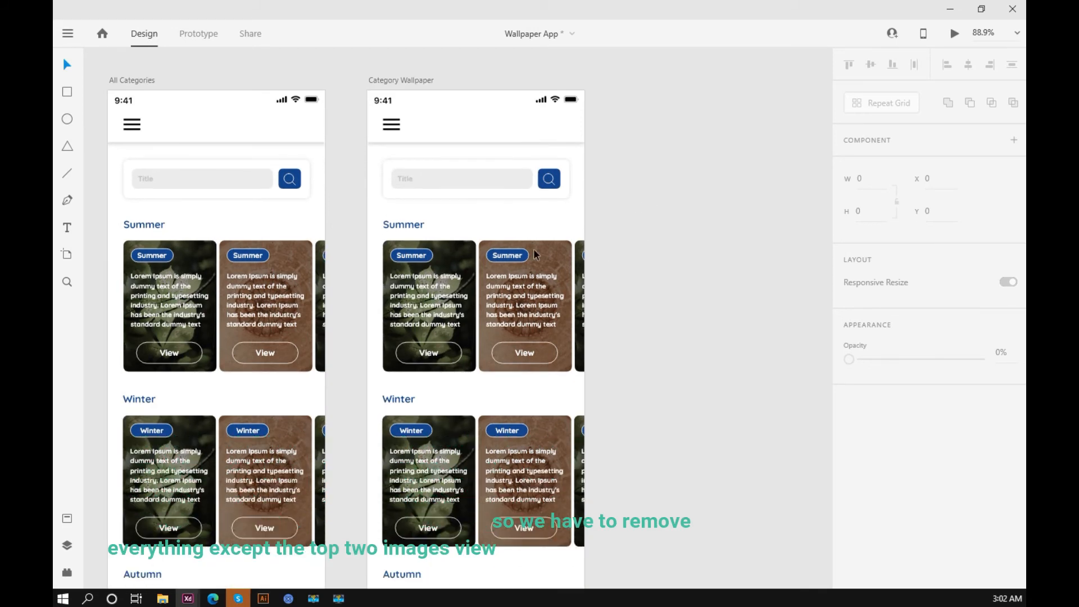
pyautogui.click(410, 258)
pyautogui.press('Delete')
pyautogui.scroll(-5, 365, 224)
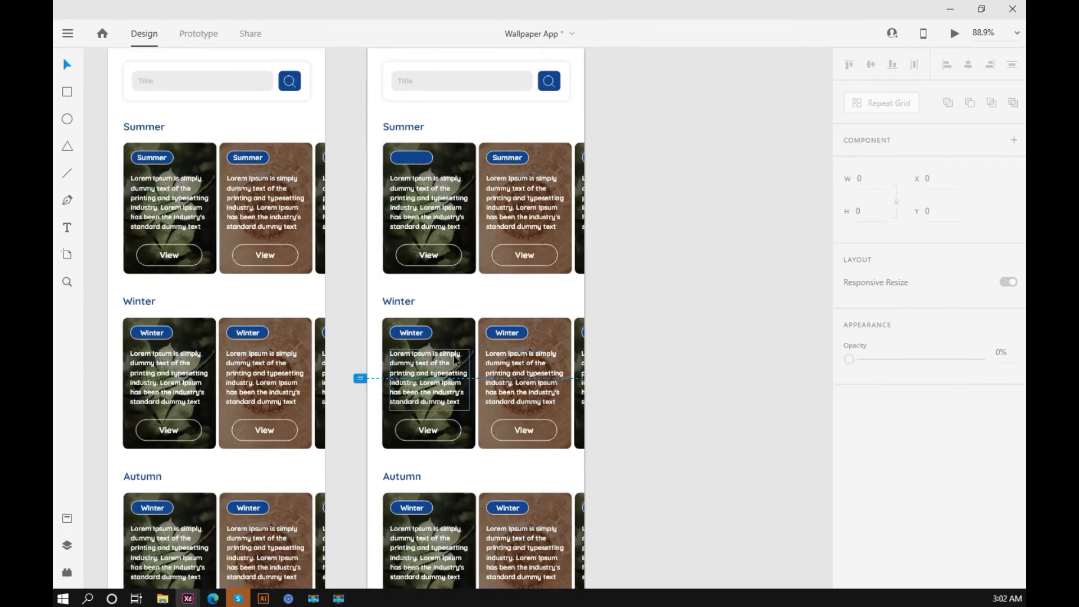
pyautogui.moveTo(347, 218); pyautogui.dragTo(732, 561)
pyautogui.press('Delete')
# Delete the View button, dark overlay, description and tag shape from the first card, leaving only the leaf image.
pyautogui.scroll(4, 476, 360)
pyautogui.click(430, 307)
pyautogui.press('Delete')
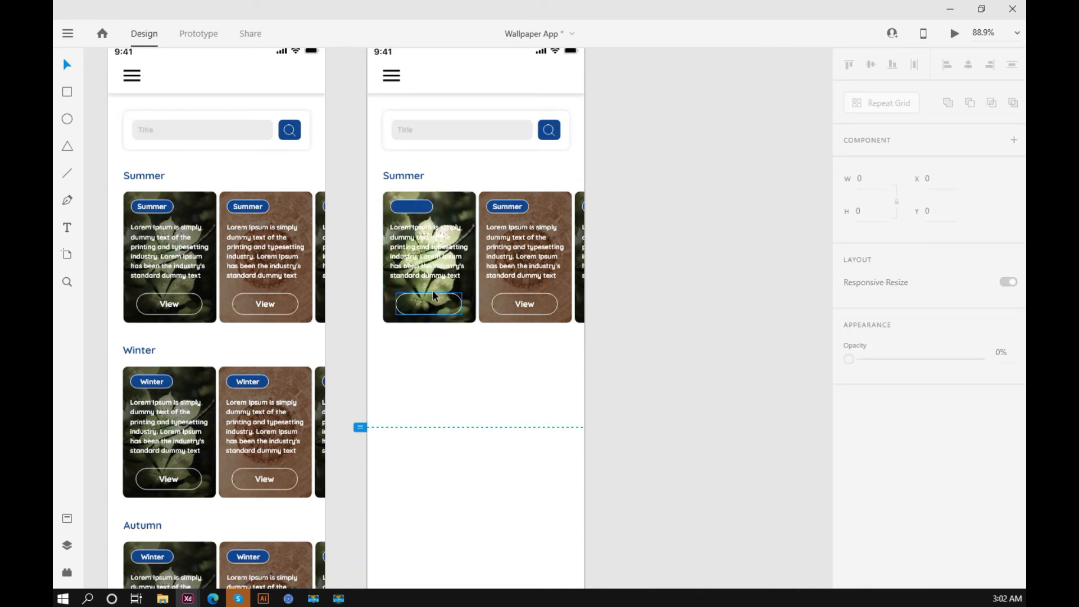
pyautogui.click(431, 293)
pyautogui.press('Delete')
pyautogui.click(424, 265)
pyautogui.press('Delete')
pyautogui.click(424, 207)
pyautogui.press('Delete')
# Delete the tag, description, overlay and View button from the second card, leaving only the carved stone image.
pyautogui.click(509, 207)
pyautogui.press('Delete')
pyautogui.click(523, 239)
pyautogui.press('Delete')
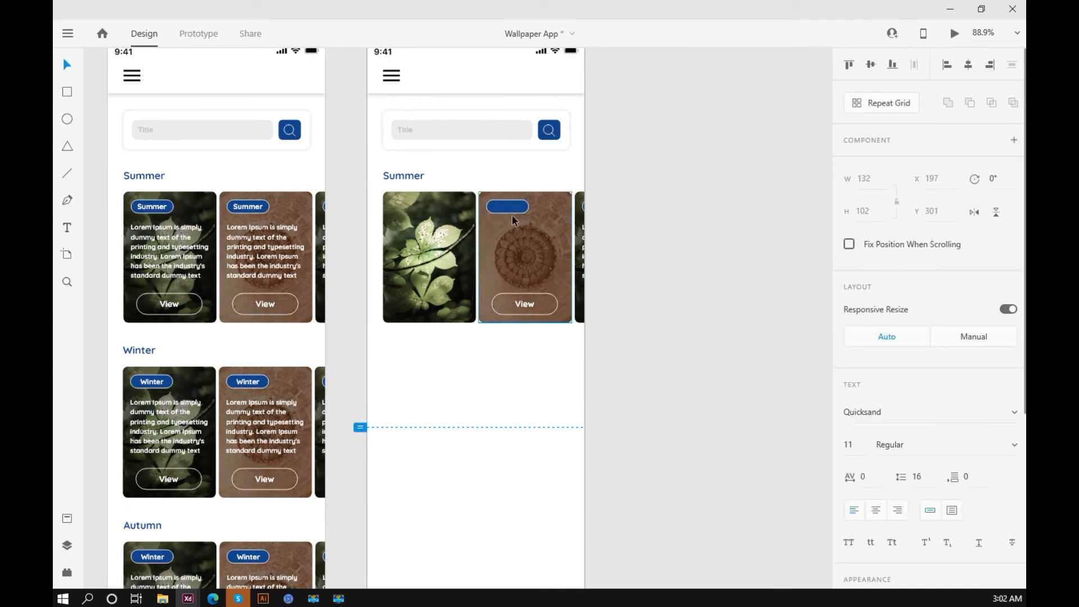
pyautogui.click(513, 209)
pyautogui.press('Delete')
pyautogui.click(527, 240)
pyautogui.press('Delete')
pyautogui.click(529, 299)
pyautogui.press('Delete')
# Delete the third card and the Summer heading from the Category Wallpaper artboard.
pyautogui.moveTo(575, 182); pyautogui.dragTo(716, 369)
pyautogui.press('Delete')
pyautogui.click(408, 178)
pyautogui.press('Delete')
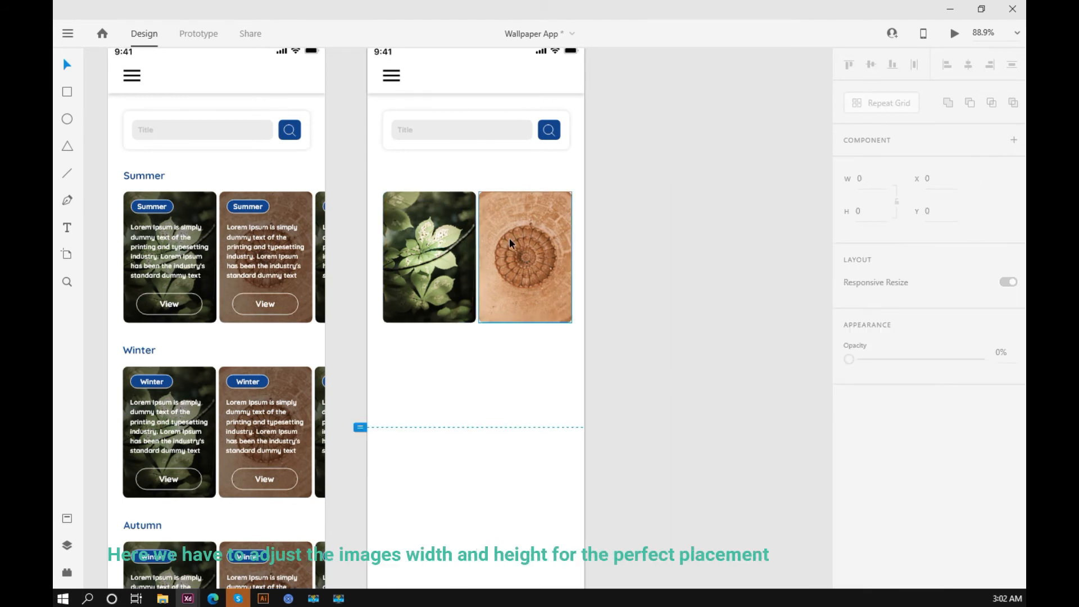
# Resize the leaf image to a square 125 wide and 125 high.
pyautogui.click(427, 318)
pyautogui.moveTo(428, 323); pyautogui.dragTo(434, 268)
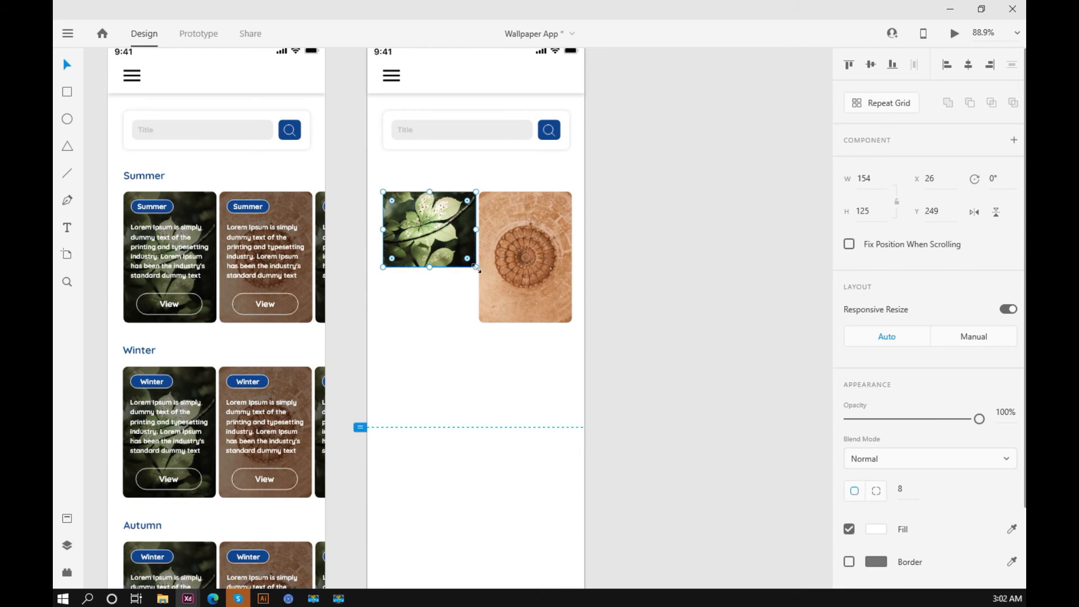
pyautogui.doubleClick(881, 218)
pyautogui.click(875, 187)
pyautogui.doubleClick(871, 180)
pyautogui.write('125')
pyautogui.press('Return')
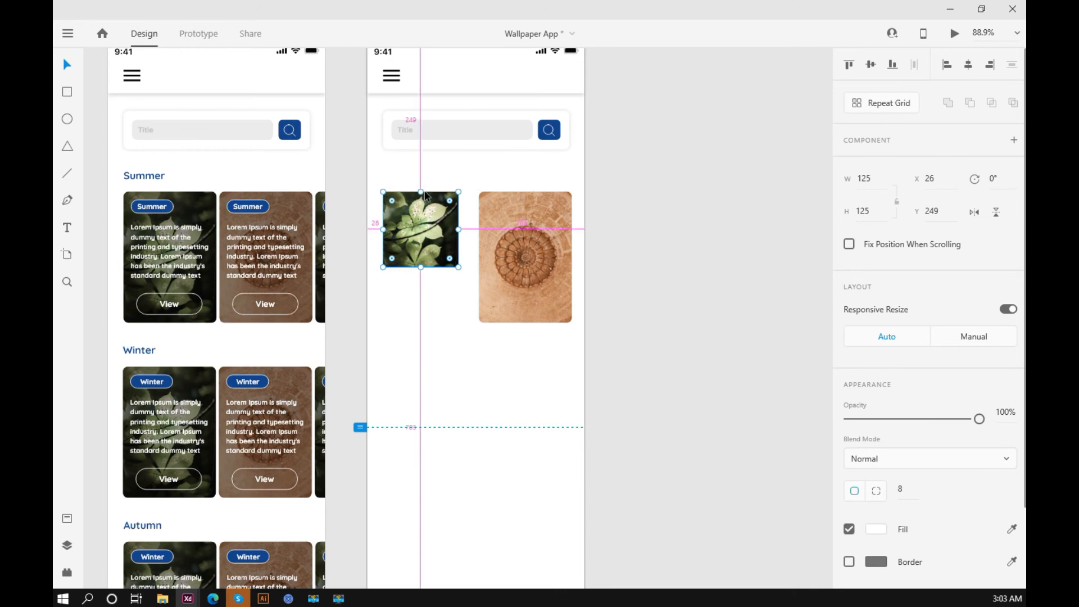
# Shorten the leaf image from its lower edge to a height of about 109.
pyautogui.scroll(4, 424, 191)
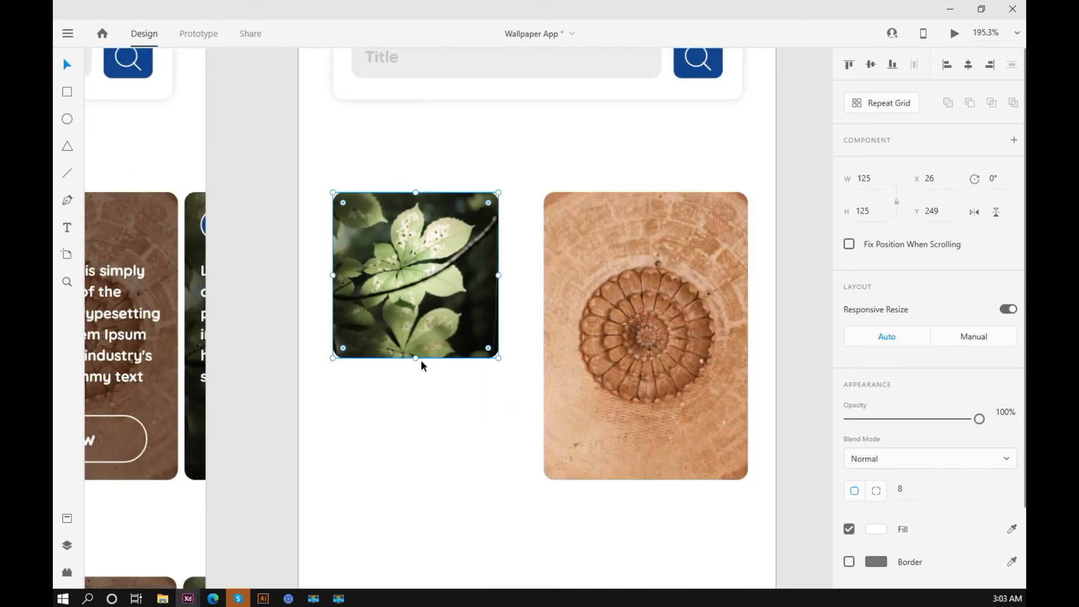
pyautogui.moveTo(415, 358); pyautogui.dragTo(422, 336)
pyautogui.click(227, 300)
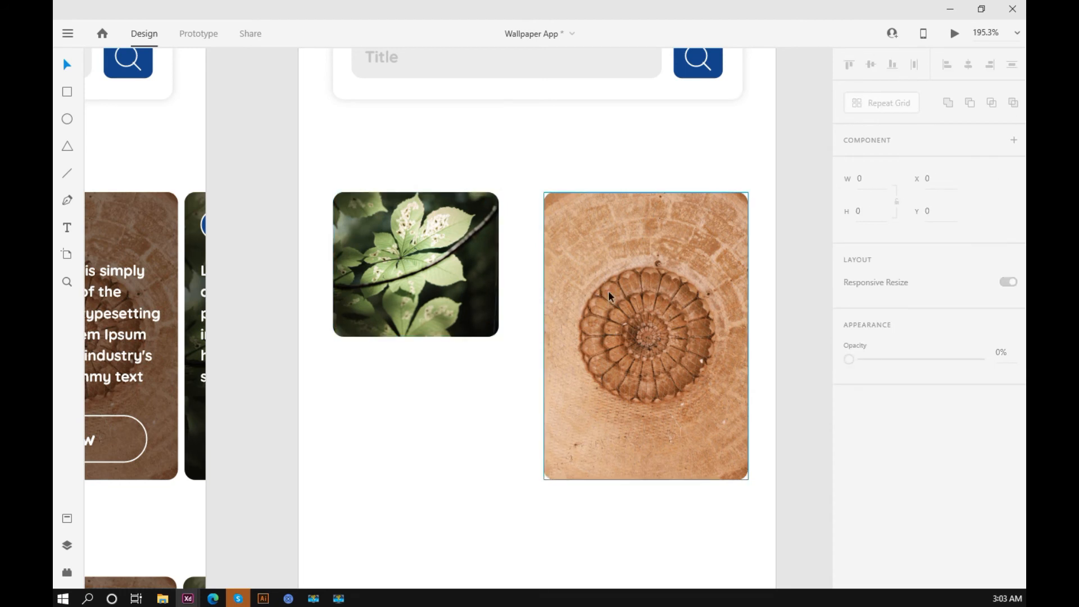
# Copy the leaf image's width and apply it to the carved stone image, making it 125 wide.
pyautogui.click(608, 291)
pyautogui.click(439, 228)
pyautogui.click(873, 175)
pyautogui.hotkey('ctrl', 'c')
pyautogui.click(602, 301)
pyautogui.click(883, 181)
pyautogui.hotkey('ctrl', 'v')
pyautogui.click(787, 263)
pyautogui.click(661, 267)
# Copy the leaf image's height and apply it to the carved stone image, making it 109 high.
pyautogui.click(462, 243)
pyautogui.click(870, 219)
pyautogui.hotkey('ctrl', 'c')
pyautogui.click(684, 268)
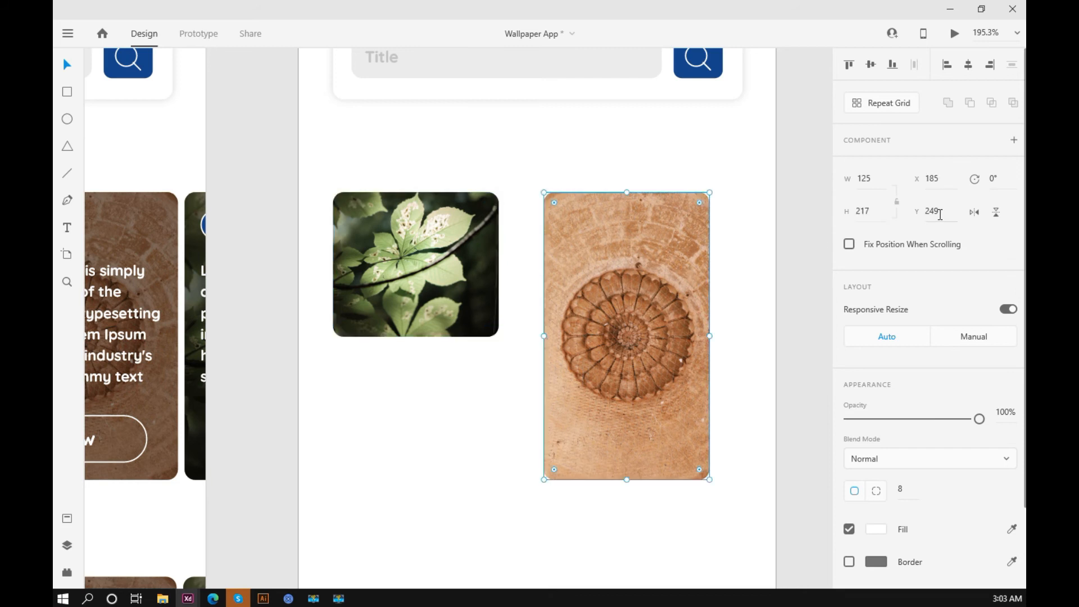
pyautogui.click(879, 213)
pyautogui.hotkey('ctrl', 'v')
pyautogui.press('Return')
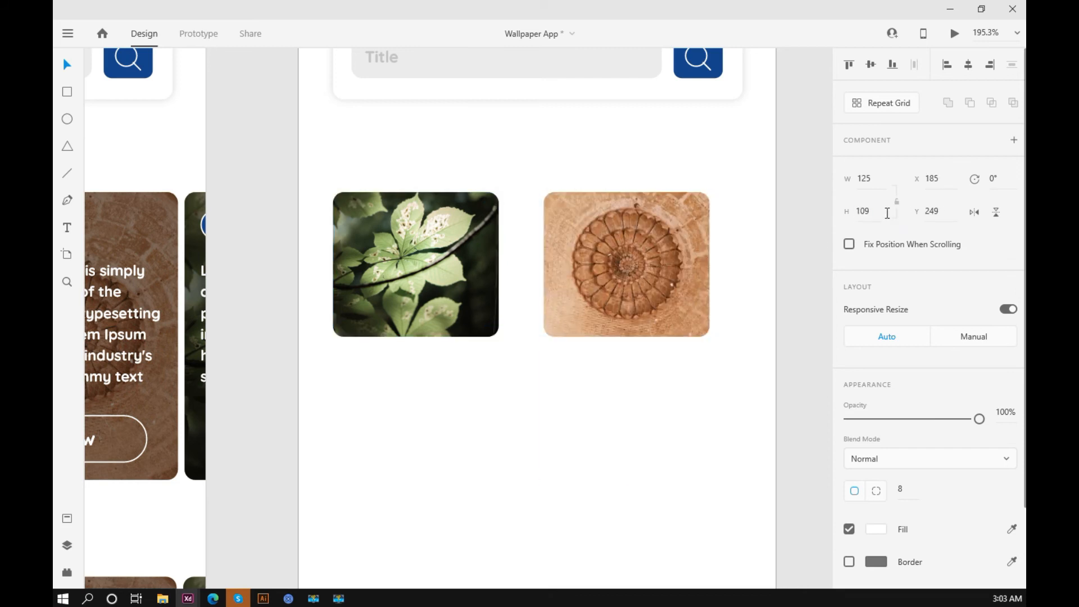
# Move the carved stone image next to the leaf image at X 155, keeping both aligned.
pyautogui.click(735, 281)
pyautogui.moveTo(664, 274); pyautogui.dragTo(624, 269)
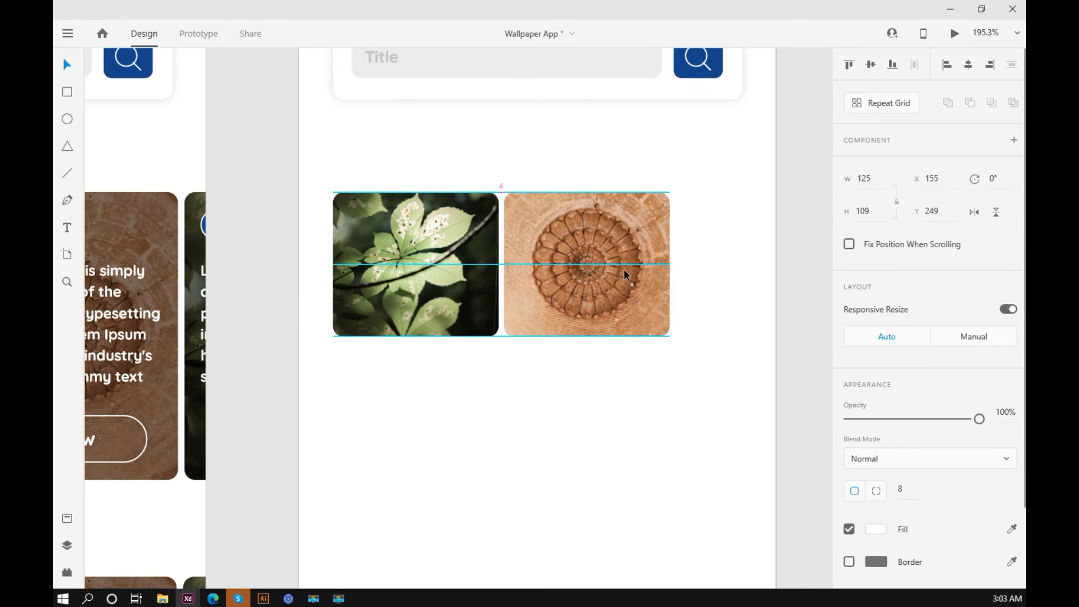
pyautogui.click(809, 232)
# Move the leaf image horizontally to X 20, closer to the artboard's edge.
pyautogui.scroll(-5, 806, 237)
pyautogui.scroll(4, 709, 242)
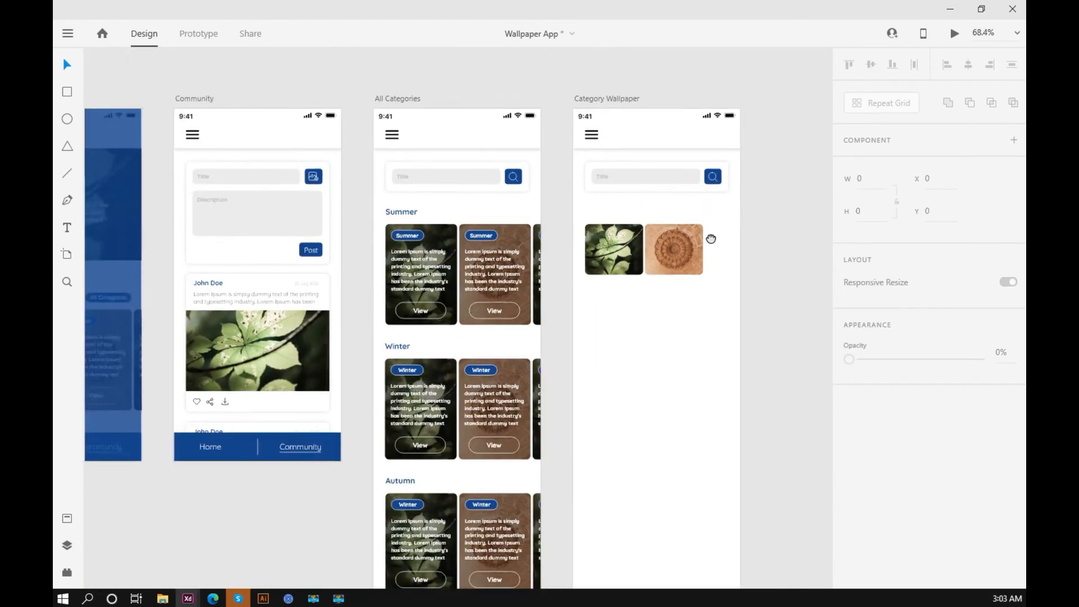
pyautogui.scroll(2, 710, 238)
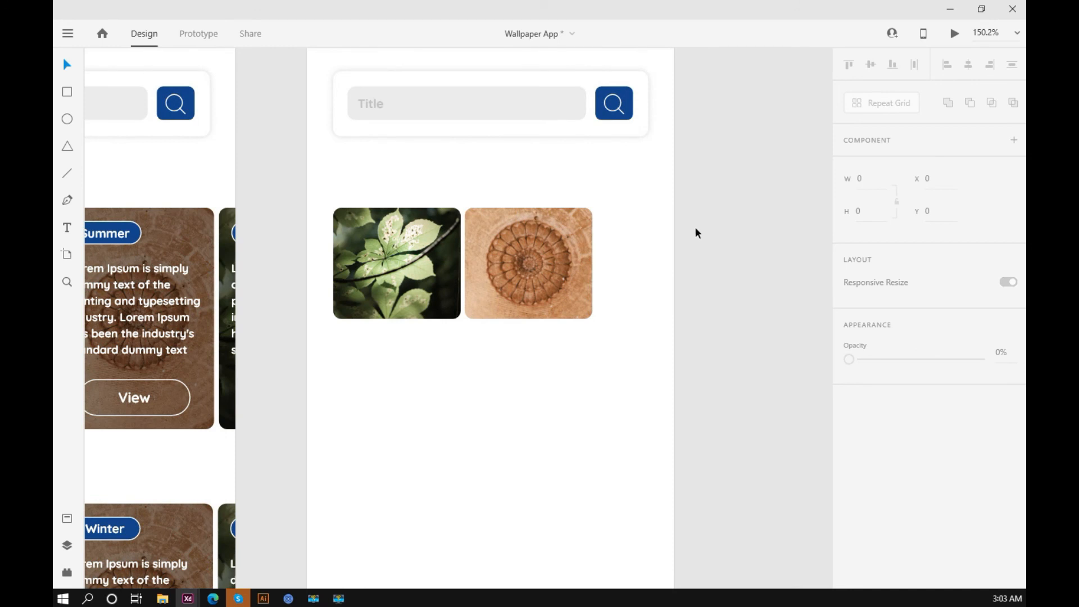
pyautogui.click(418, 236)
pyautogui.moveTo(419, 236); pyautogui.dragTo(418, 235)
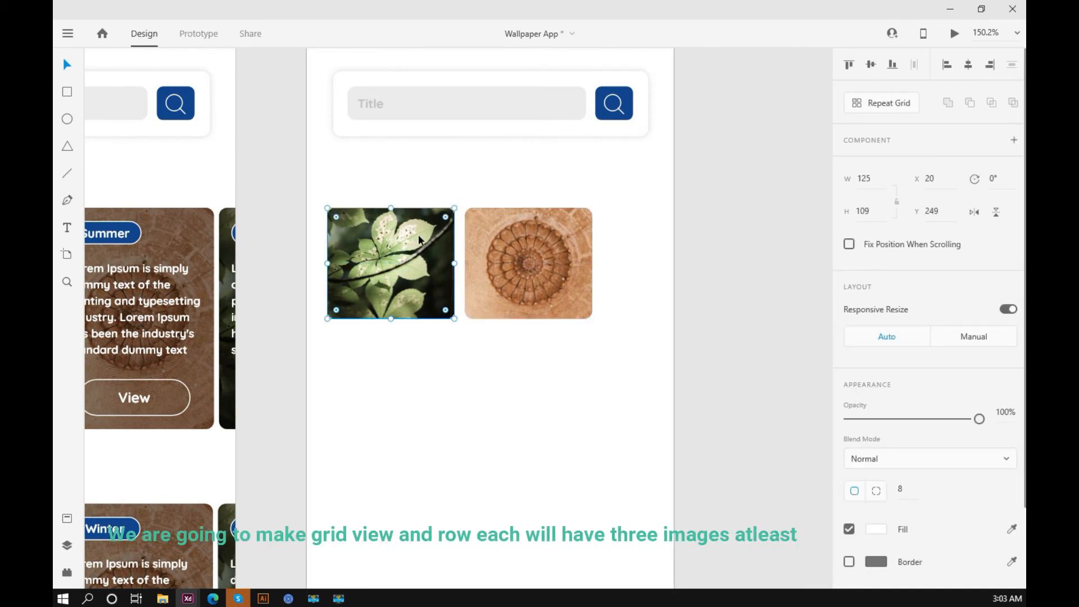
# Delete the search bar from the Category Wallpaper artboard.
pyautogui.scroll(3, 418, 234)
pyautogui.moveTo(332, 140); pyautogui.dragTo(315, 416)
pyautogui.press('Delete')
# Nudge both images together to X 13, Y 115, just below the header.
pyautogui.press('Left')
pyautogui.press('Left')
pyautogui.press('Left')
pyautogui.press('Left')
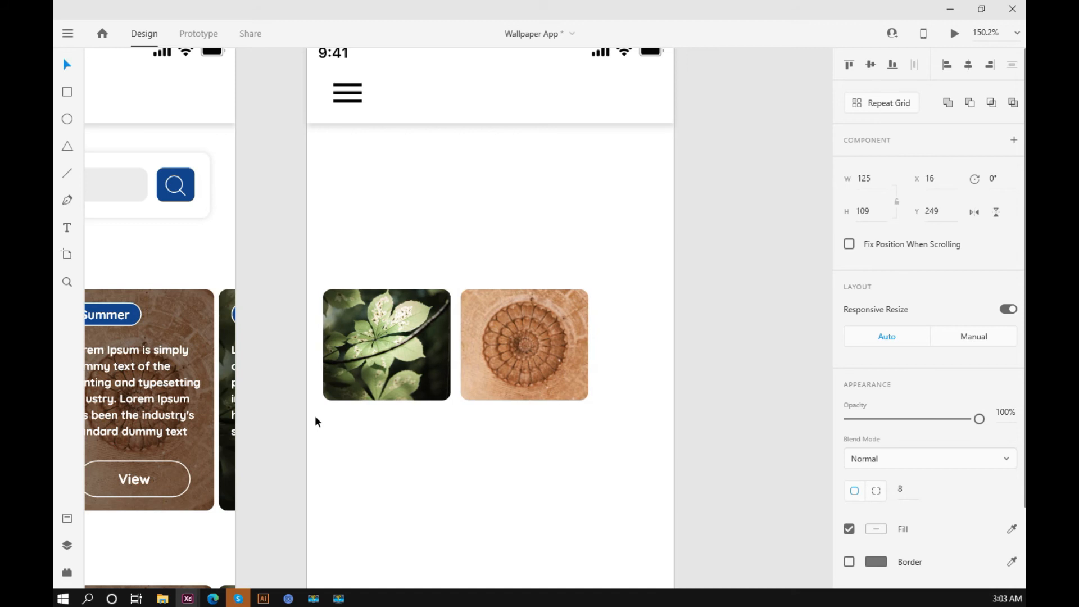
pyautogui.press('Left')
pyautogui.press('Left')
pyautogui.press('Left')
pyautogui.hotkey('shift', 'Up')
pyautogui.hotkey('shift', 'Up')
pyautogui.hotkey('shift', 'Up')
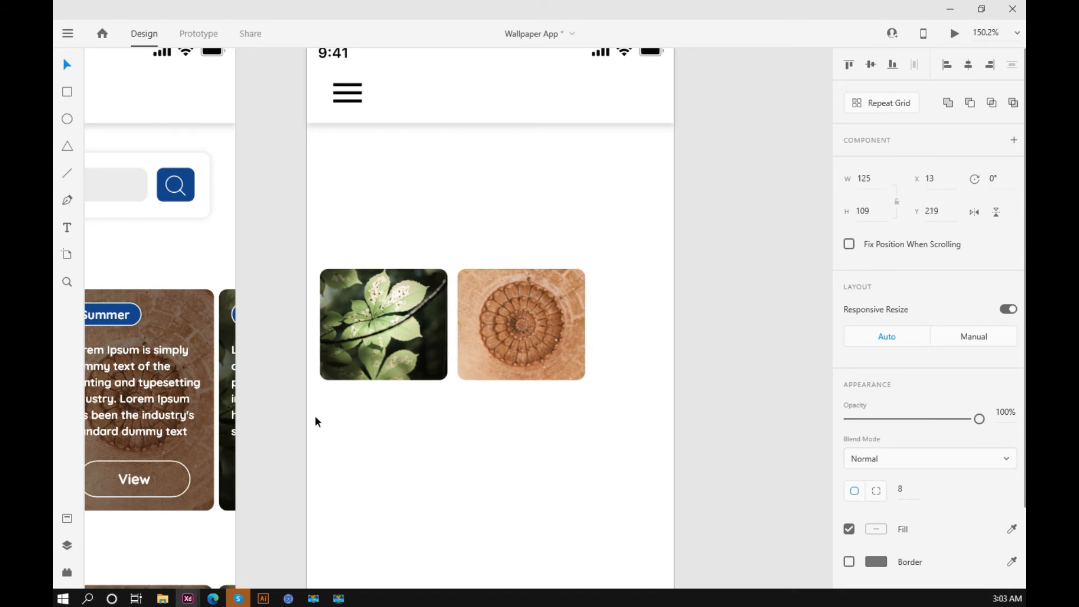
pyautogui.hotkey('shift', 'Up')
pyautogui.hotkey('shift', 'Up')
pyautogui.hotkey('shift', 'Up')
pyautogui.hotkey('shift', 'Up')
pyautogui.hotkey('shift', 'Up')
pyautogui.hotkey('shift', 'Up')
pyautogui.hotkey('shift', 'Up')
pyautogui.hotkey('shift', 'Up')
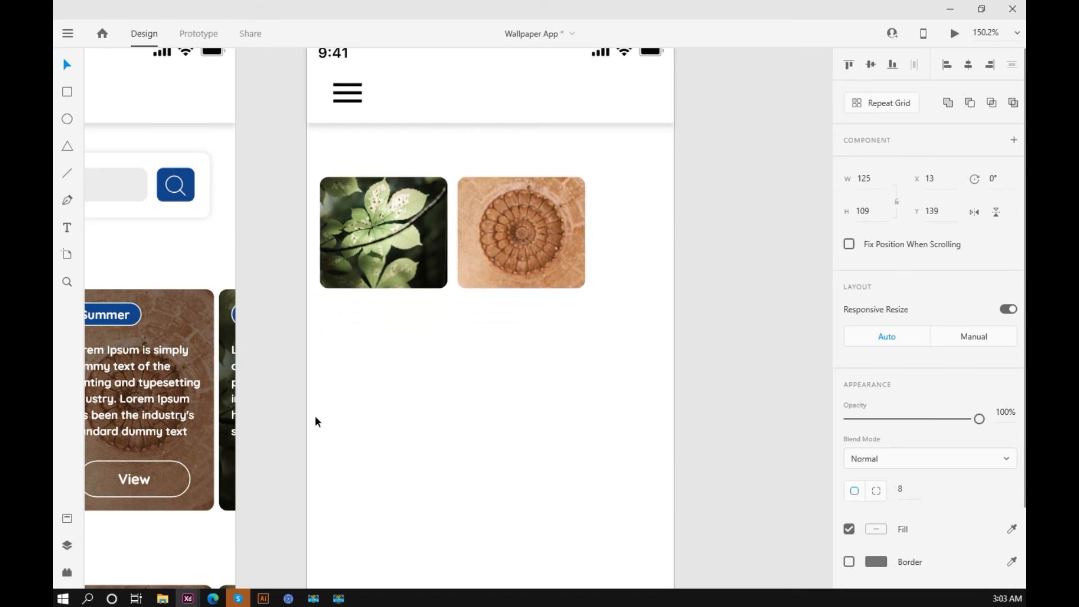
pyautogui.hotkey('shift', 'Up')
pyautogui.hotkey('shift', 'Up')
pyautogui.hotkey('shift', 'Up')
pyautogui.press('Down')
pyautogui.press('Down')
pyautogui.press('Down')
pyautogui.press('Down')
pyautogui.press('Down')
pyautogui.press('Down')
pyautogui.press('Down')
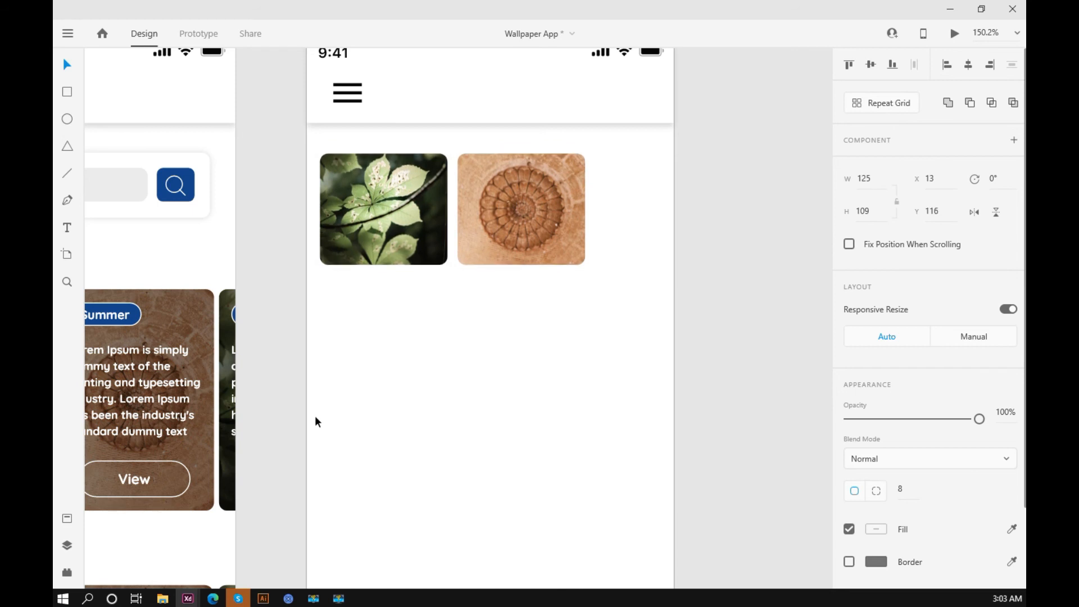
pyautogui.press('Up')
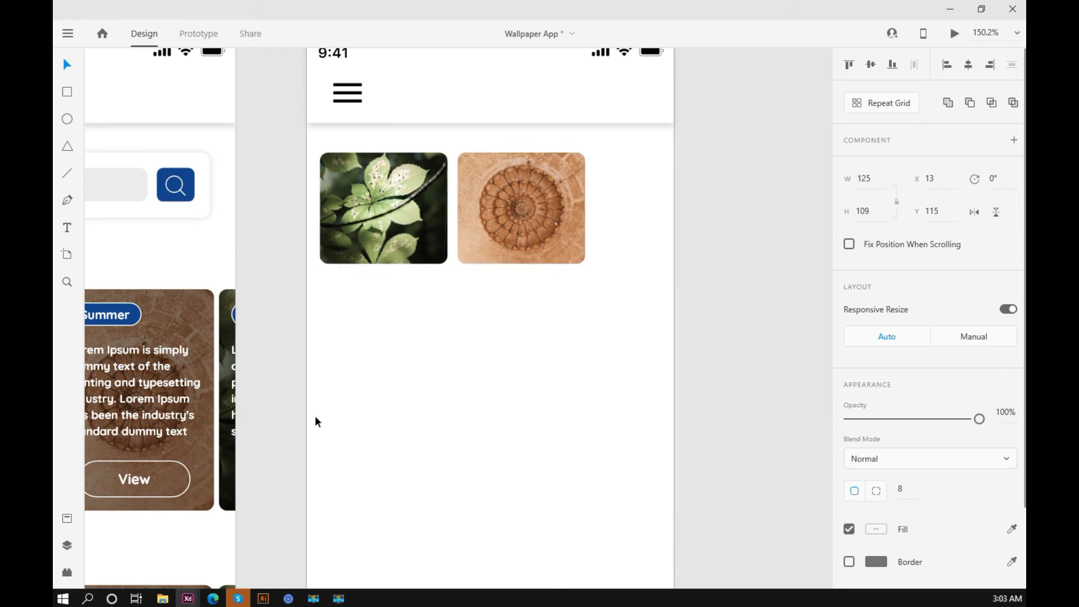
# Move the carved stone image slightly closer to the leaf image, then scale both down proportionally to leave room for a third.
pyautogui.click(529, 191)
pyautogui.moveTo(528, 191); pyautogui.dragTo(525, 192)
pyautogui.click(379, 191)
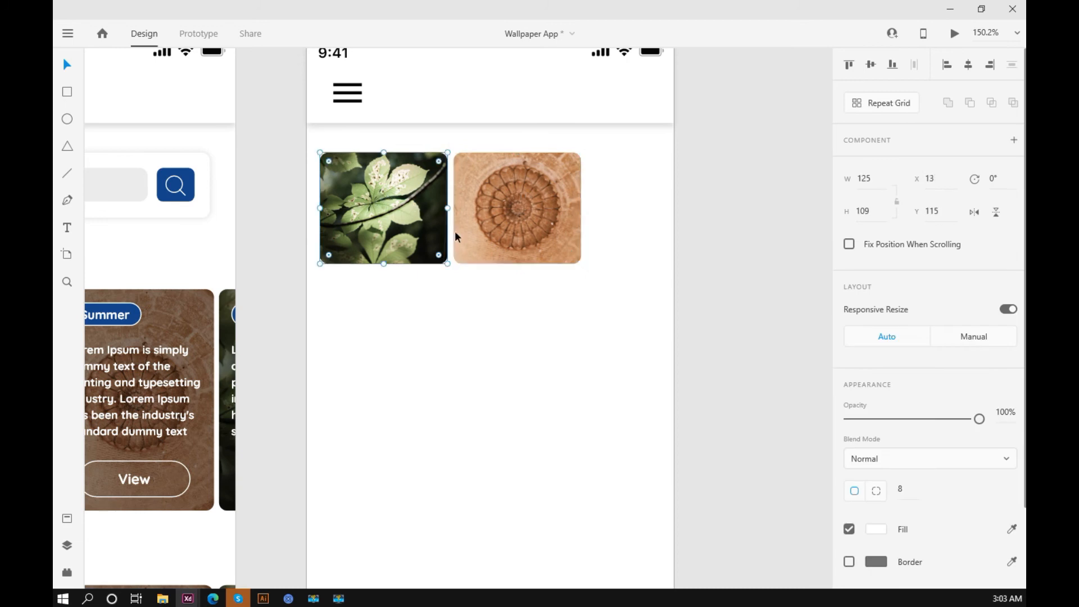
pyautogui.keyDown('shift'); pyautogui.click(538, 262); pyautogui.keyUp('shift')
pyautogui.moveTo(582, 264); pyautogui.dragTo(542, 253)
pyautogui.click(640, 217)
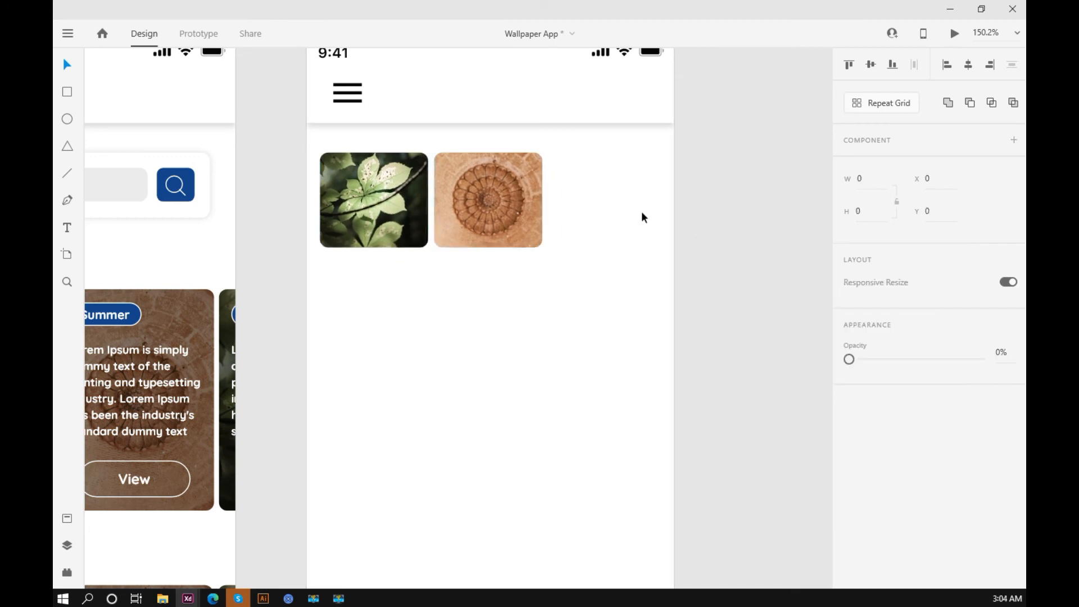
# Duplicate the carved stone image as the row's third image and shift all three together to X 15, Y 115.
pyautogui.click(514, 181)
pyautogui.moveTo(514, 181); pyautogui.dragTo(608, 186)
pyautogui.click(725, 175)
pyautogui.moveTo(715, 161); pyautogui.dragTo(334, 246)
pyautogui.moveTo(335, 245); pyautogui.dragTo(345, 244)
pyautogui.click(706, 189)
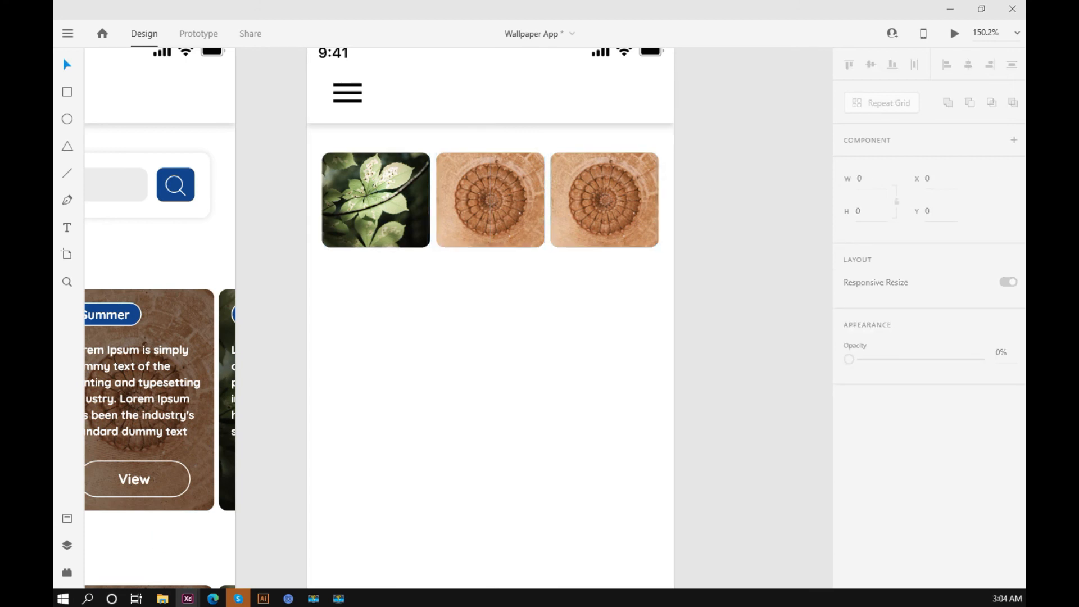
# Fill the third frame with the guitar image and shift the picture down inside its mask to bring the open case into view.
pyautogui.moveTo(447, 201); pyautogui.dragTo(611, 214)
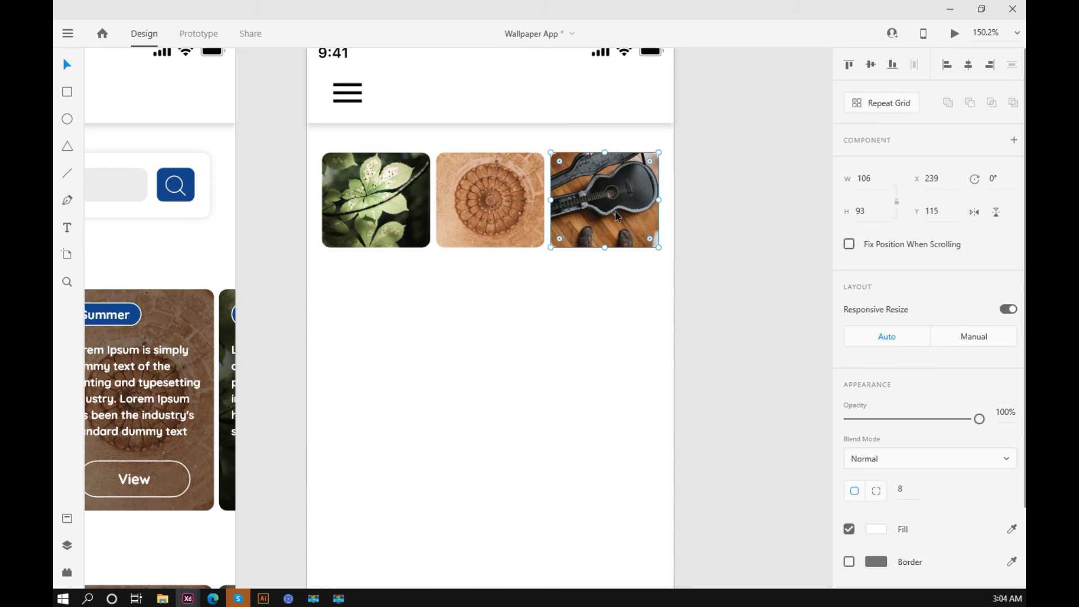
pyautogui.doubleClick(614, 188)
pyautogui.press('Down')
pyautogui.press('Down')
pyautogui.press('Down')
pyautogui.press('Down')
pyautogui.press('Down')
pyautogui.press('Down')
pyautogui.press('Down')
pyautogui.press('Down')
pyautogui.press('Down')
pyautogui.press('Down')
pyautogui.press('Down')
pyautogui.press('Down')
pyautogui.press('Down')
pyautogui.press('Down')
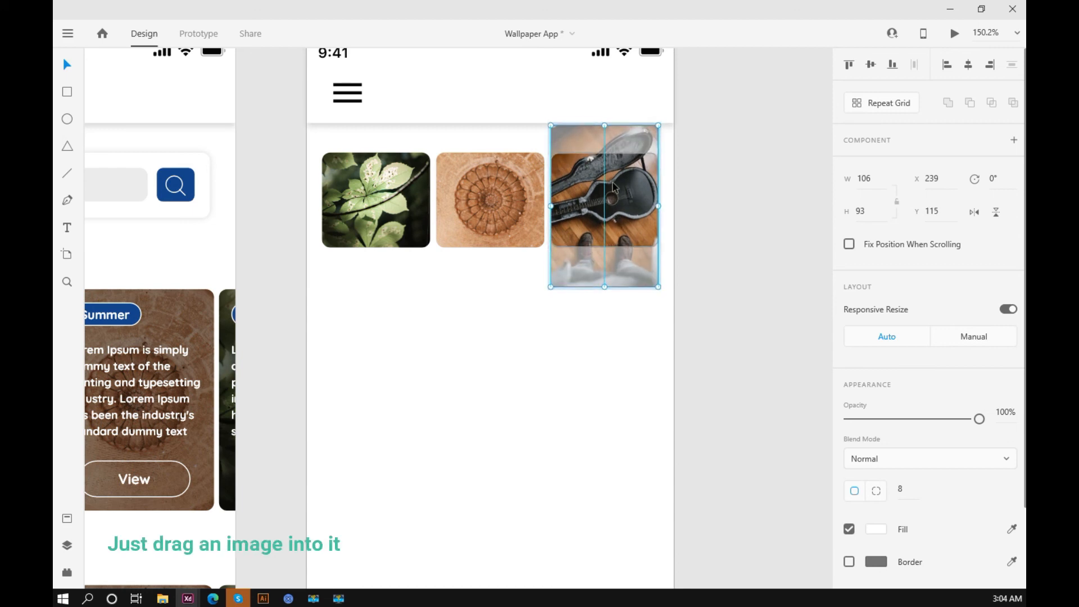
pyautogui.press('Down')
pyautogui.press('Down')
pyautogui.press('Down')
pyautogui.press('Down')
pyautogui.press('Down')
pyautogui.press('Down')
pyautogui.press('Down')
pyautogui.press('Down')
pyautogui.press('Down')
pyautogui.press('Down')
pyautogui.press('Down')
pyautogui.press('Down')
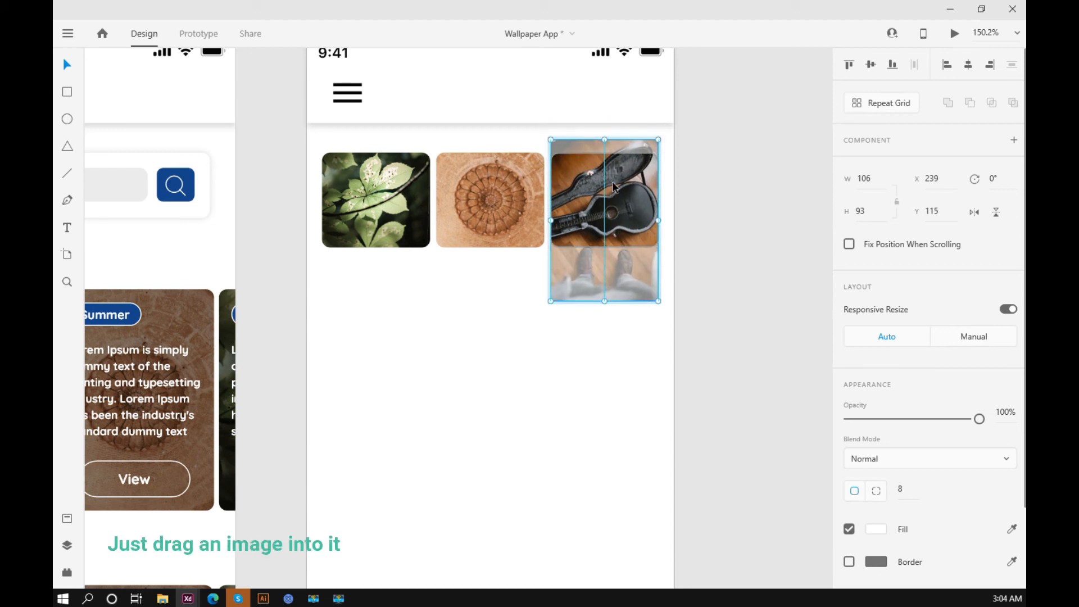
pyautogui.click(768, 182)
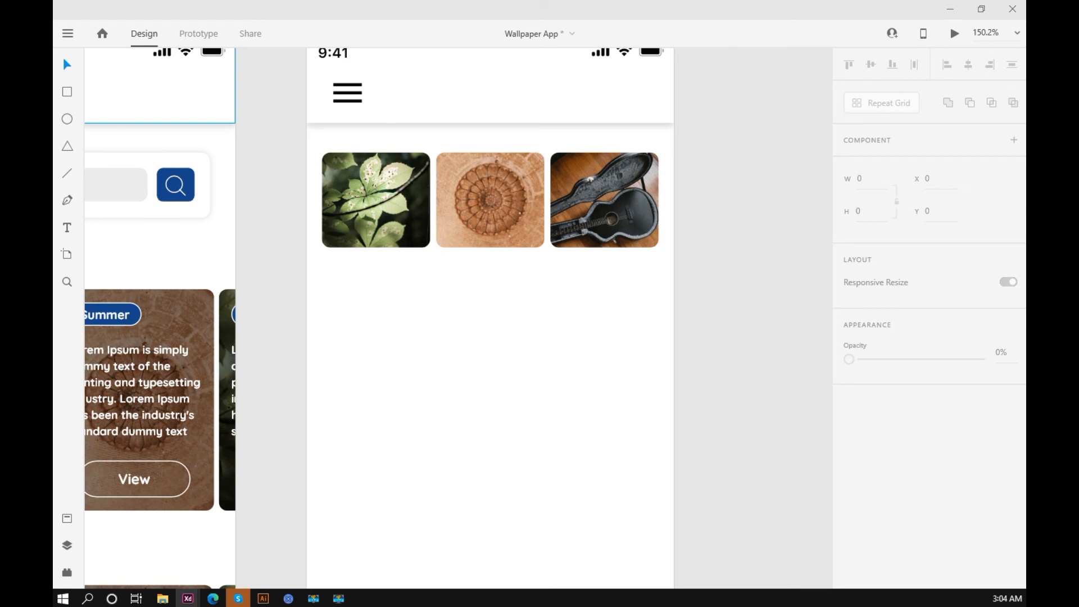
pyautogui.scroll(-1, 699, 182)
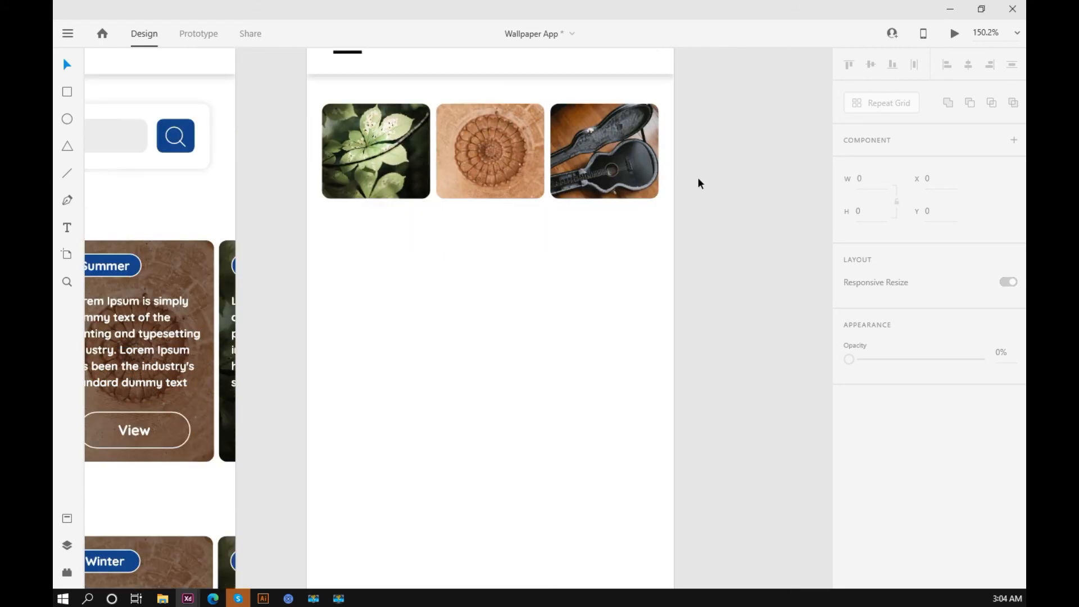
pyautogui.scroll(-5, 648, 188)
pyautogui.moveTo(650, 184); pyautogui.dragTo(412, 261)
pyautogui.keyDown('alt'); pyautogui.moveTo(596, 223); pyautogui.dragTo(598, 279); pyautogui.keyUp('alt')
pyautogui.hotkey('ctrl', 'z')
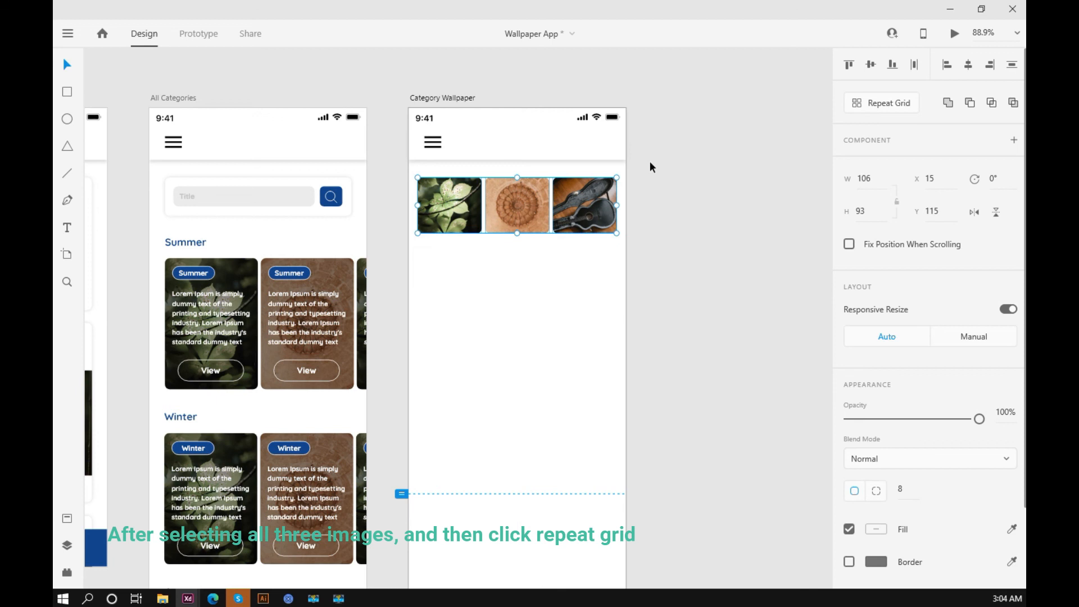
pyautogui.hotkey('ctrl', 'r')
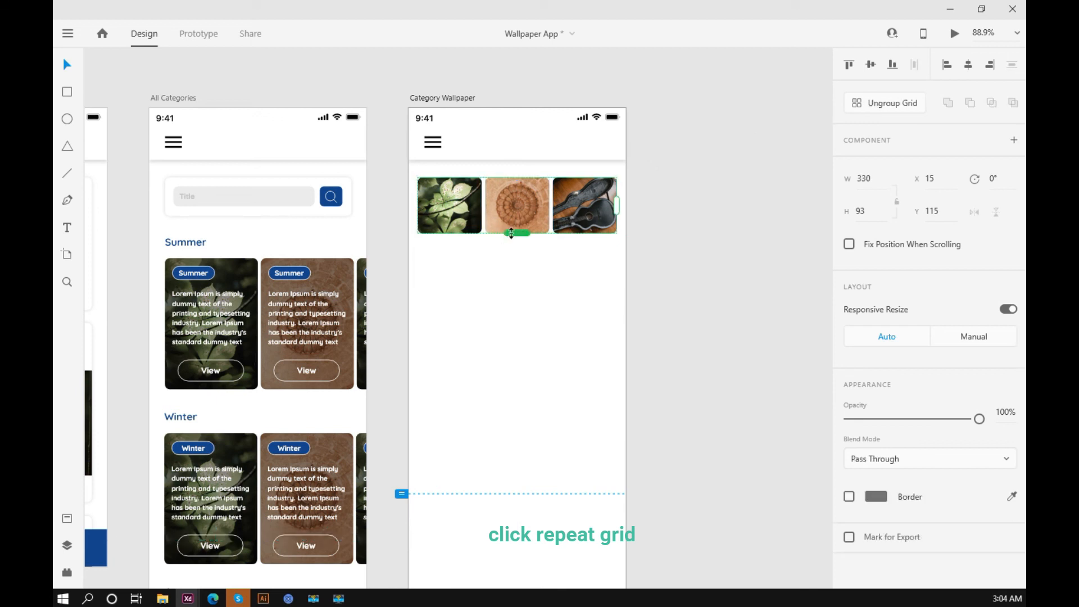
pyautogui.click(884, 103)
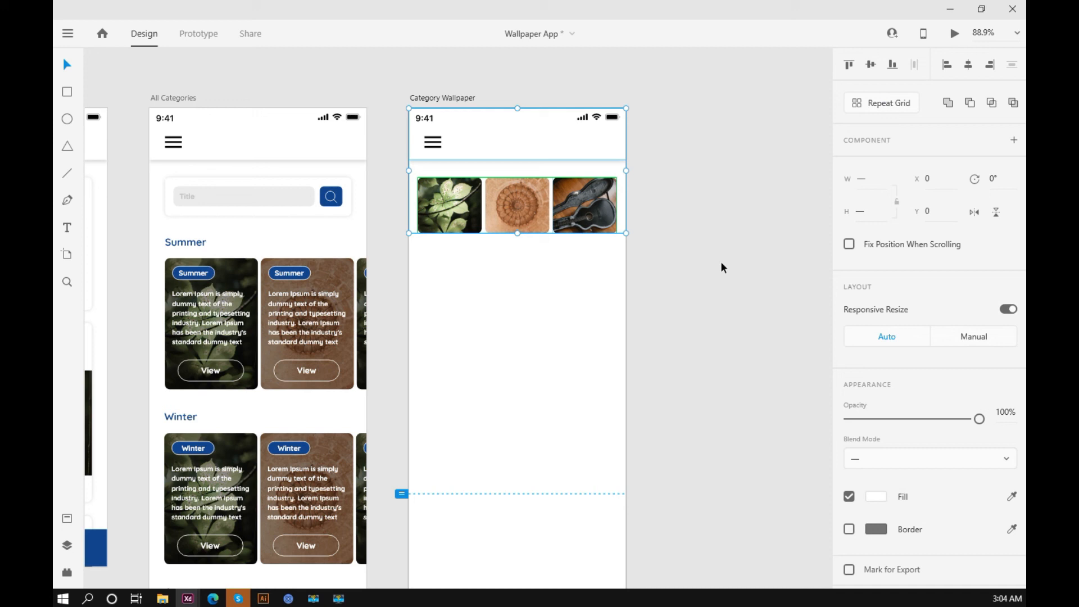
pyautogui.click(721, 265)
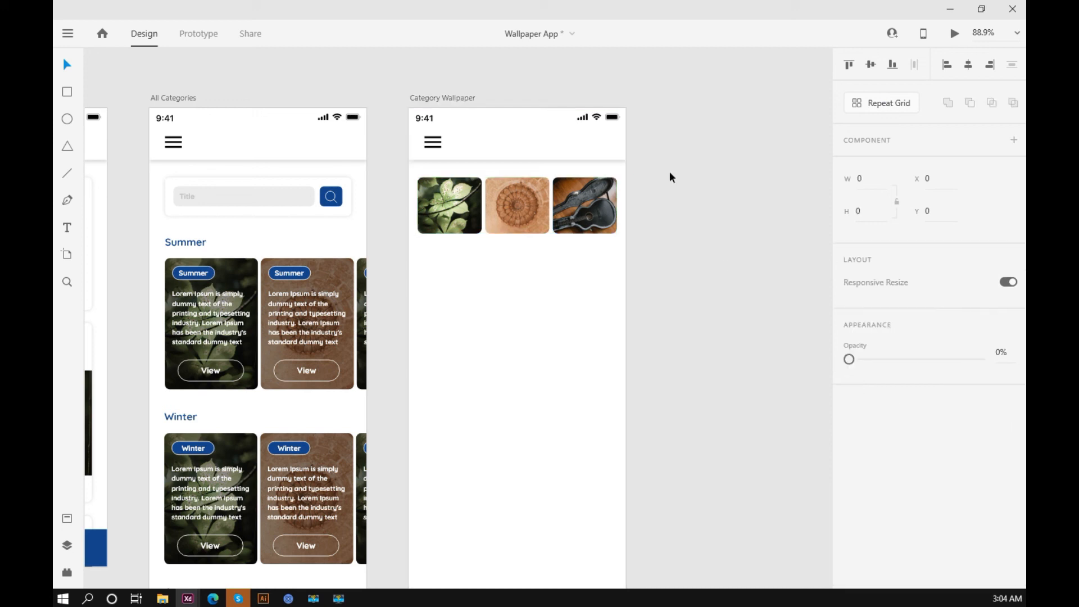
# Turn the three-image row into a repeat grid and extend it downward to a height of 688.
pyautogui.moveTo(663, 175); pyautogui.dragTo(449, 286)
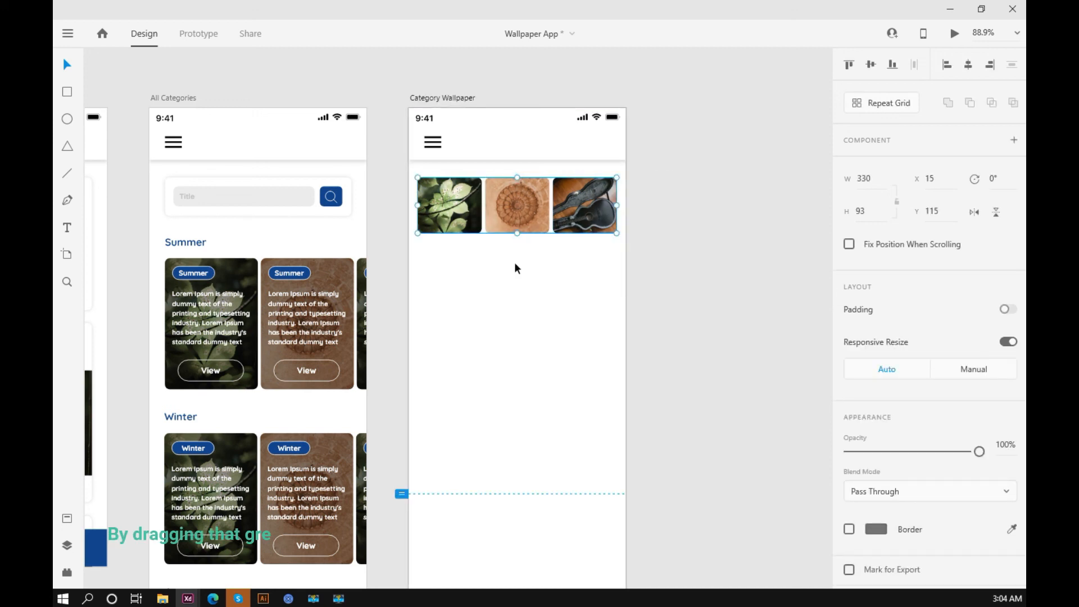
pyautogui.click(919, 101)
pyautogui.moveTo(517, 233); pyautogui.dragTo(515, 504)
pyautogui.scroll(-3, 525, 415)
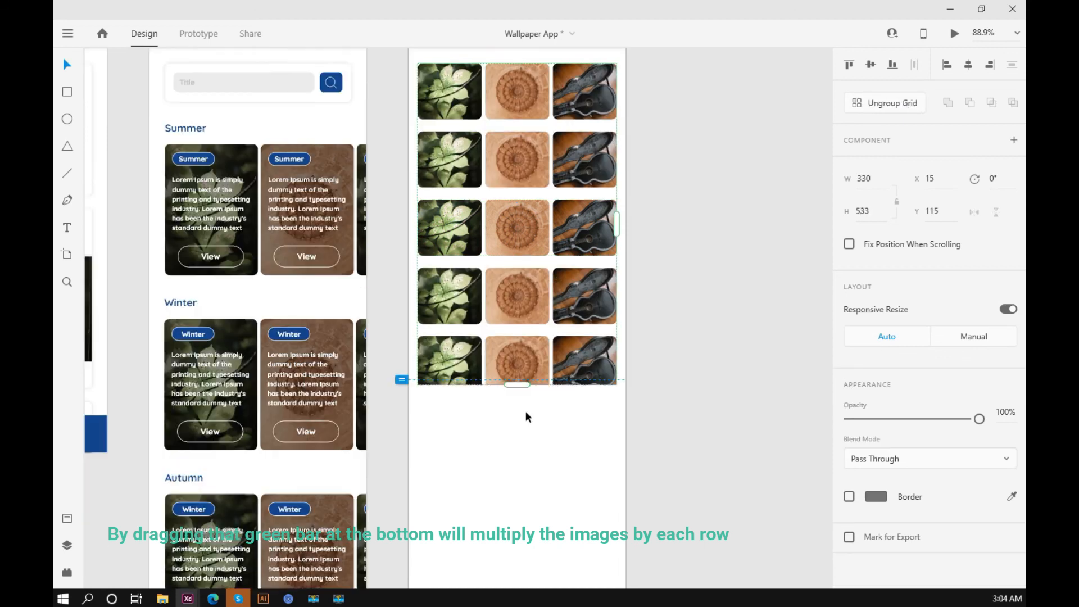
pyautogui.moveTo(517, 350); pyautogui.dragTo(520, 447)
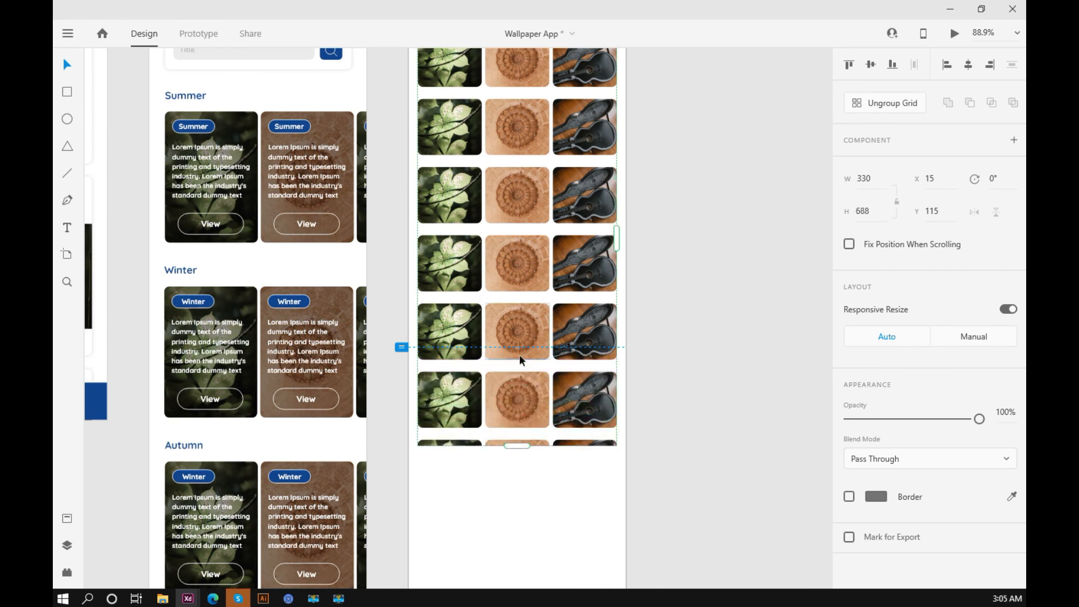
# Reduce the vertical gap between the grid's rows to match the narrow gap between its columns.
pyautogui.scroll(3, 520, 353)
pyautogui.scroll(8, 514, 227)
pyautogui.scroll(-3, 514, 330)
pyautogui.moveTo(542, 450); pyautogui.dragTo(547, 405)
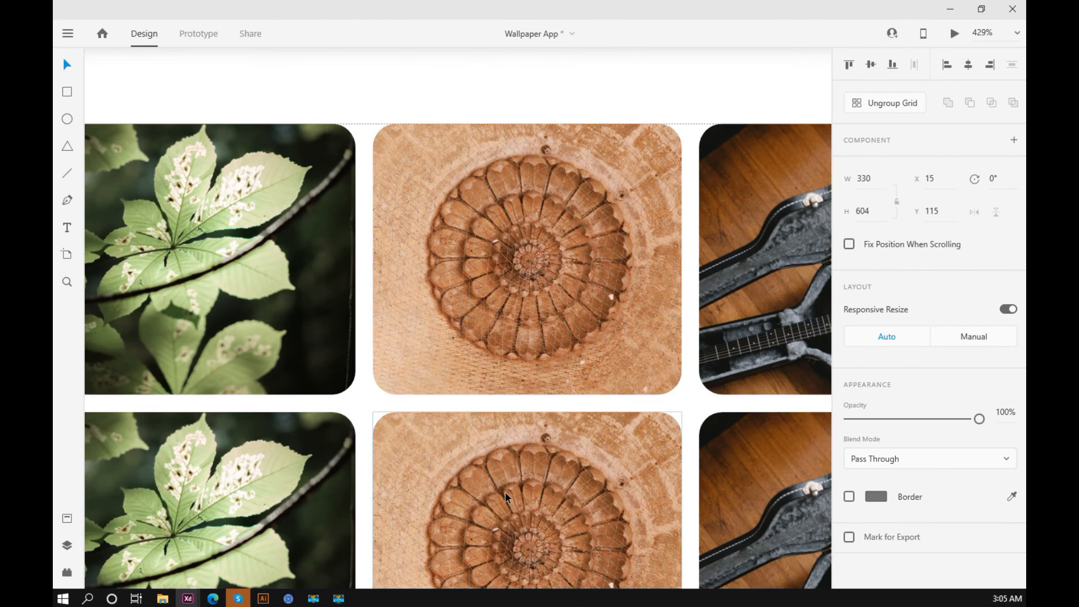
pyautogui.scroll(-5, 462, 448)
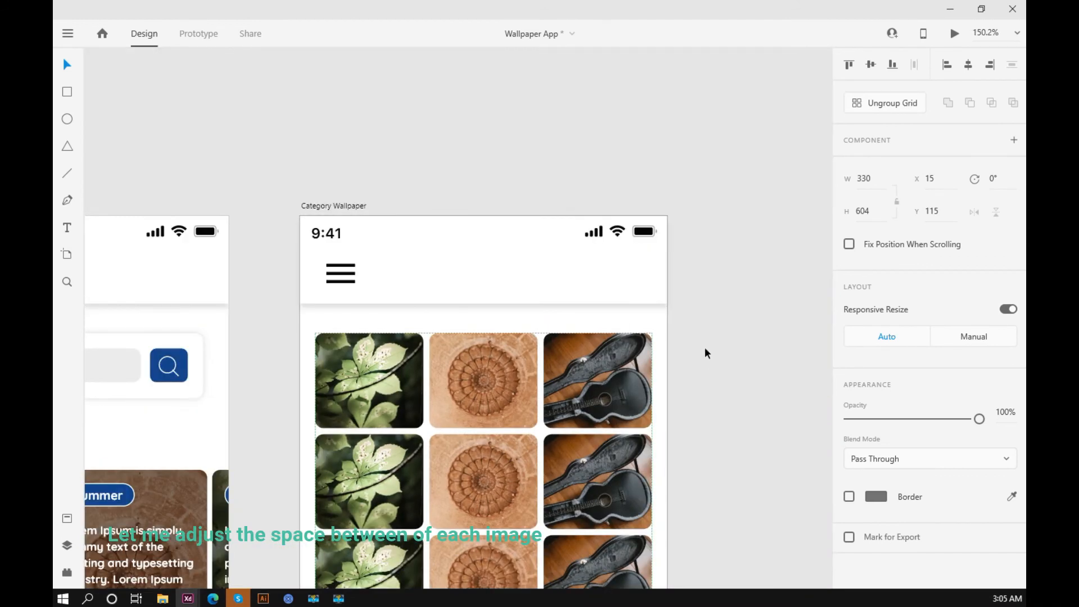
pyautogui.scroll(-3, 661, 326)
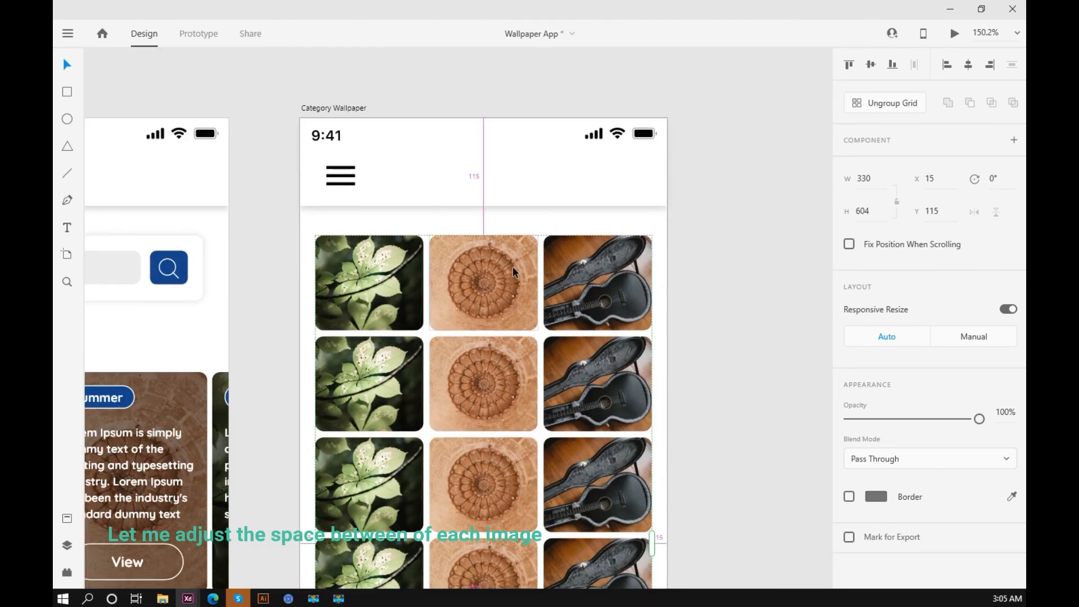
pyautogui.scroll(3, 512, 266)
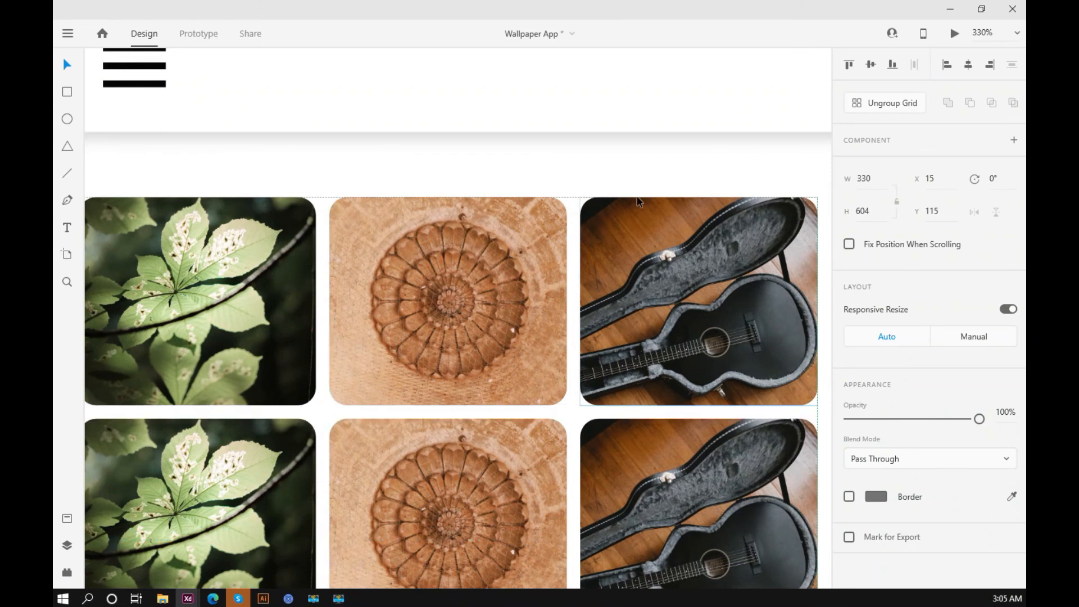
pyautogui.scroll(-3, 534, 167)
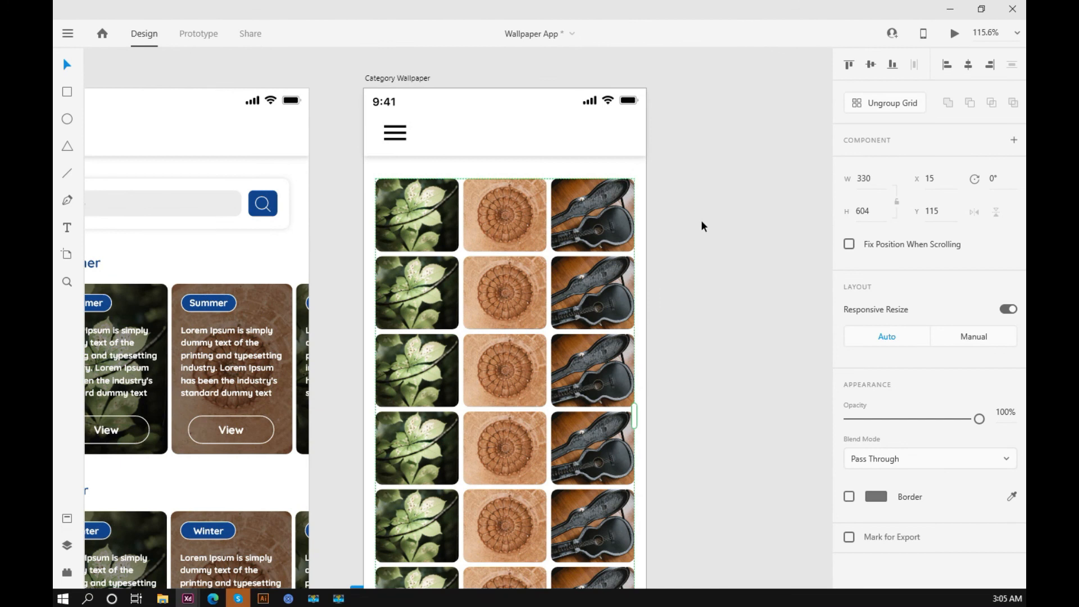
pyautogui.click(693, 221)
# Shorten the Category Wallpaper artboard to the Community artboard's height and extend the image grid past its lower edge to a height of about 741.
pyautogui.scroll(-5, 693, 221)
pyautogui.scroll(-1, 710, 225)
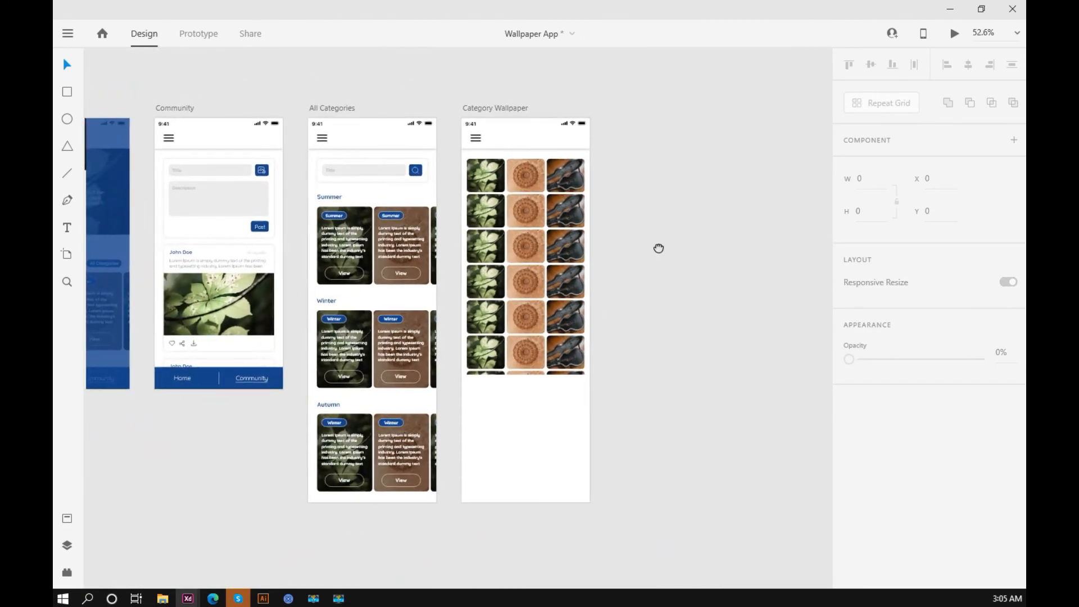
pyautogui.click(513, 495)
pyautogui.moveTo(517, 502); pyautogui.dragTo(522, 422)
pyautogui.click(517, 368)
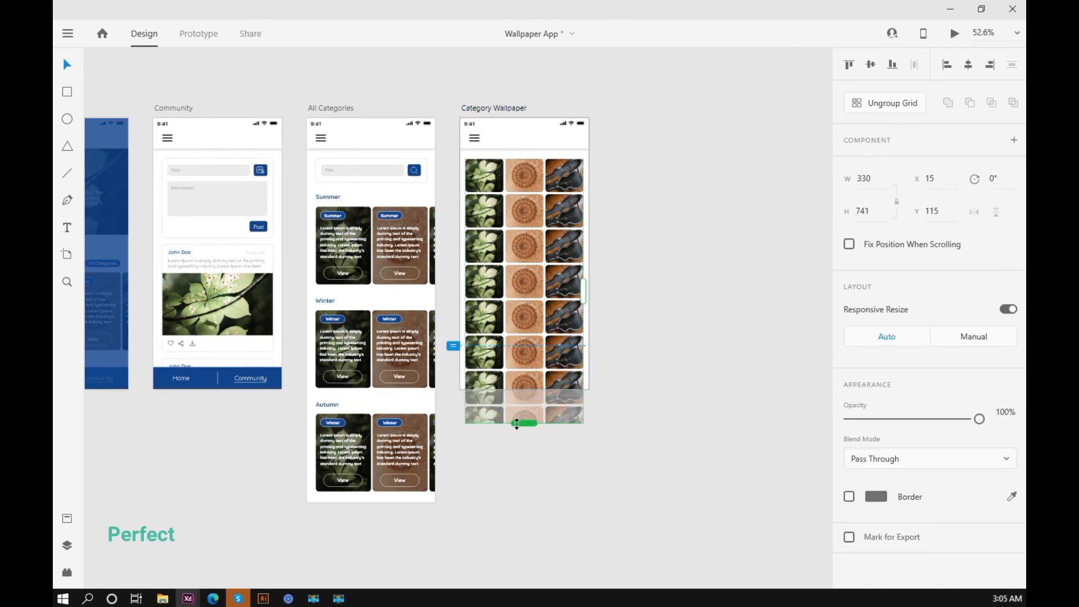
pyautogui.click(626, 346)
# Delete the hamburger menu icon from the headers of the Category Wallpaper and All Categories artboards.
pyautogui.scroll(2, 626, 346)
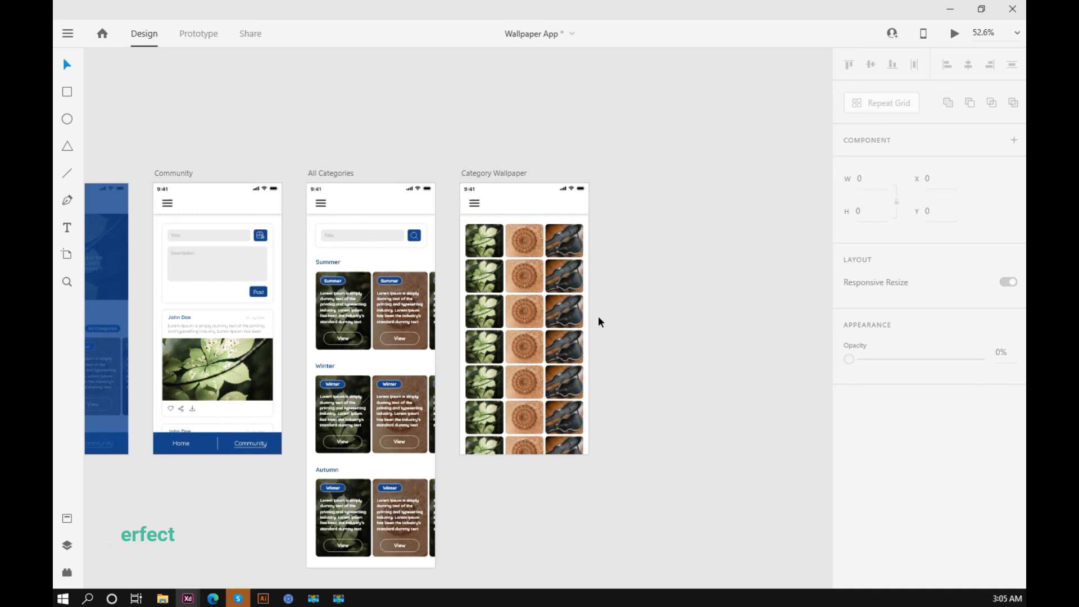
pyautogui.keyDown('ctrl'); pyautogui.scroll(1, 510, 139); pyautogui.keyUp('ctrl')
pyautogui.scroll(6, 510, 138)
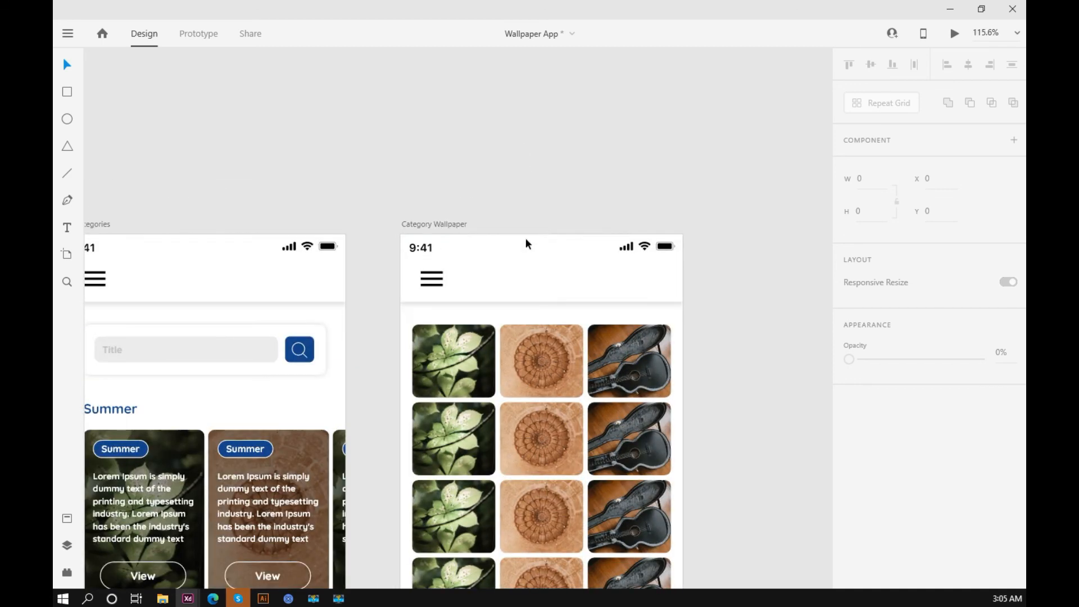
pyautogui.click(438, 281)
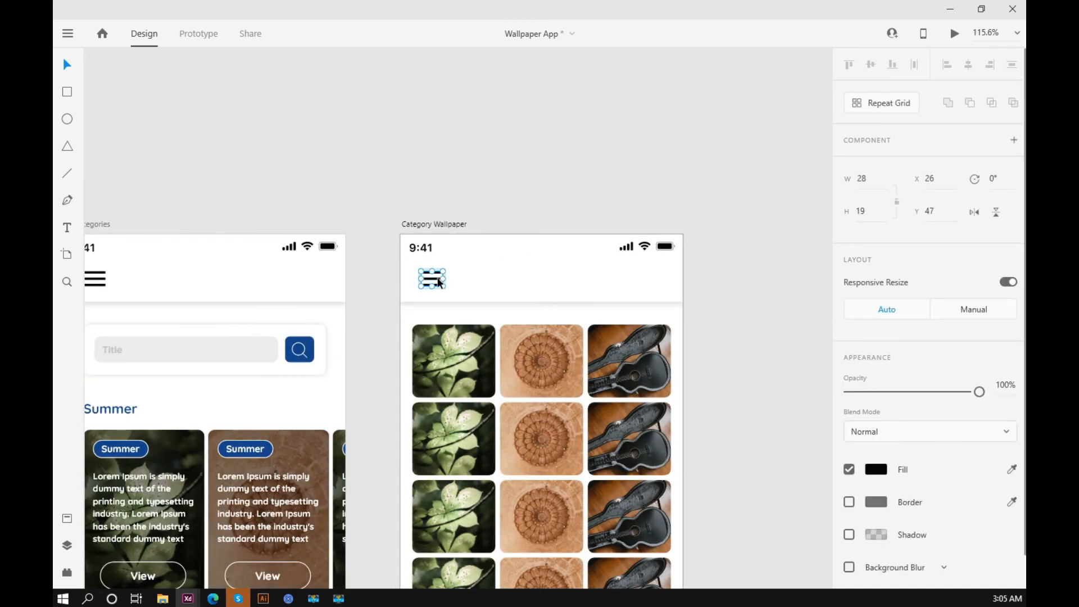
pyautogui.press('Delete')
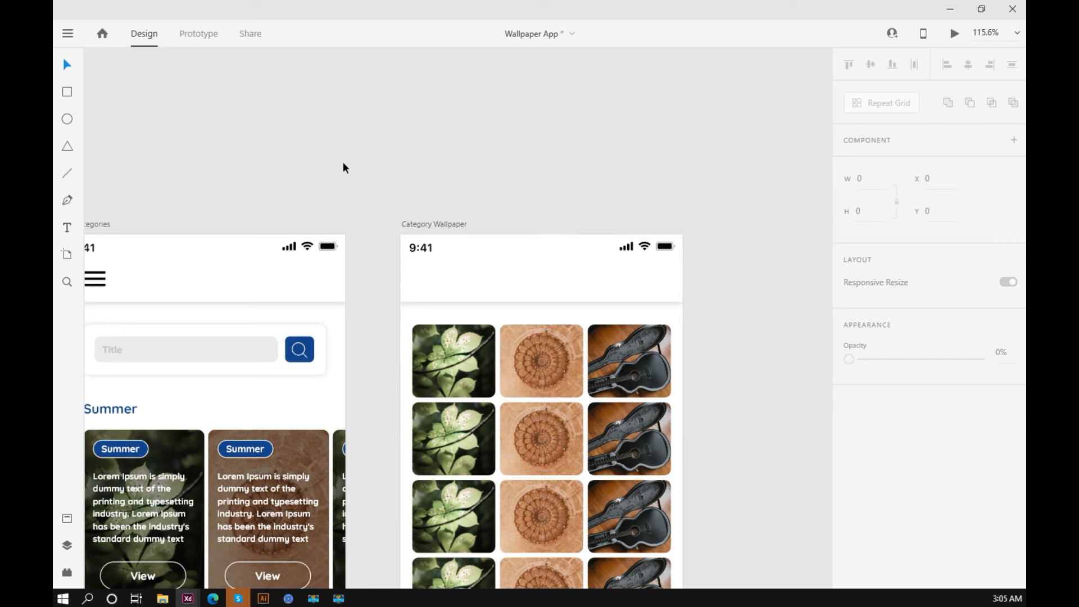
pyautogui.keyDown('ctrl'); pyautogui.scroll(-7, 343, 167); pyautogui.keyUp('ctrl')
pyautogui.keyDown('space'); pyautogui.moveTo(247, 163); pyautogui.dragTo(367, 165); pyautogui.keyUp('space')
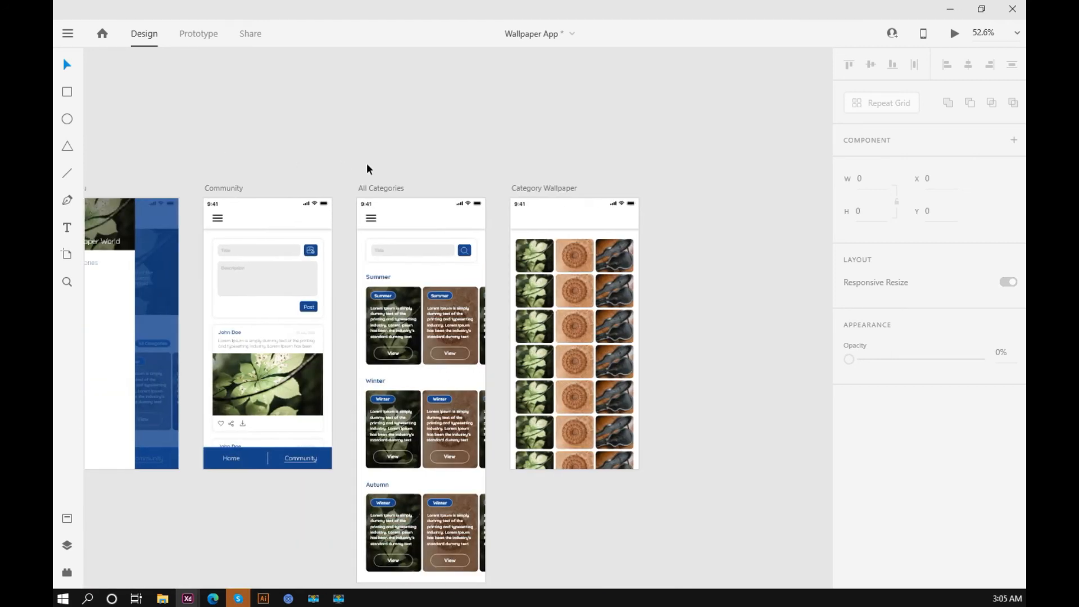
pyautogui.doubleClick(366, 217)
pyautogui.press('Delete')
# Copy the back arrow icon from the components artboard into the Category Wallpaper header, below the time.
pyautogui.hscroll(-10, 399, 146)
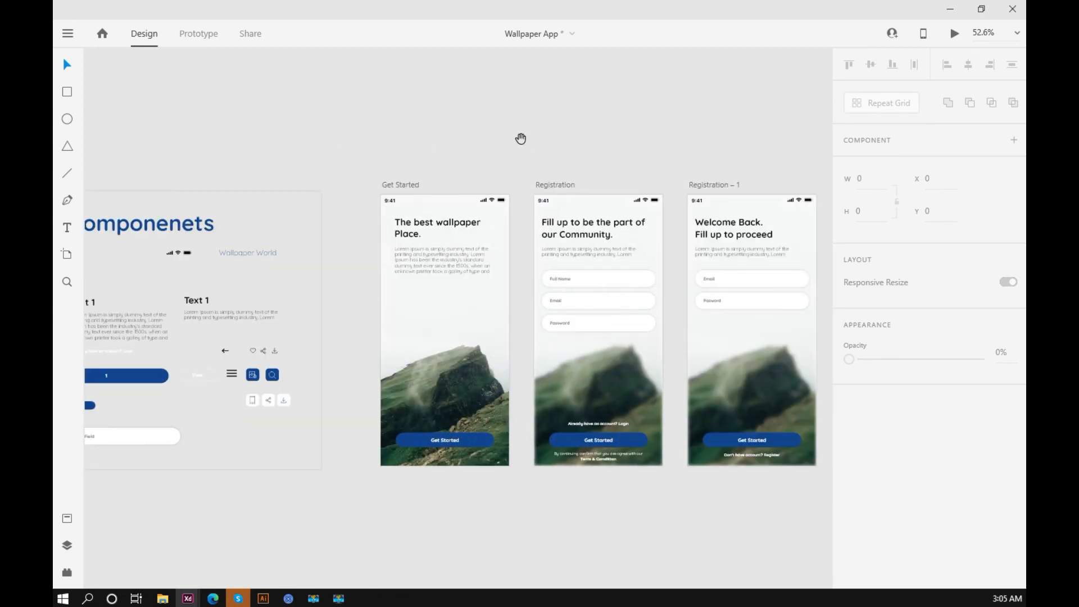
pyautogui.scroll(5, 220, 356)
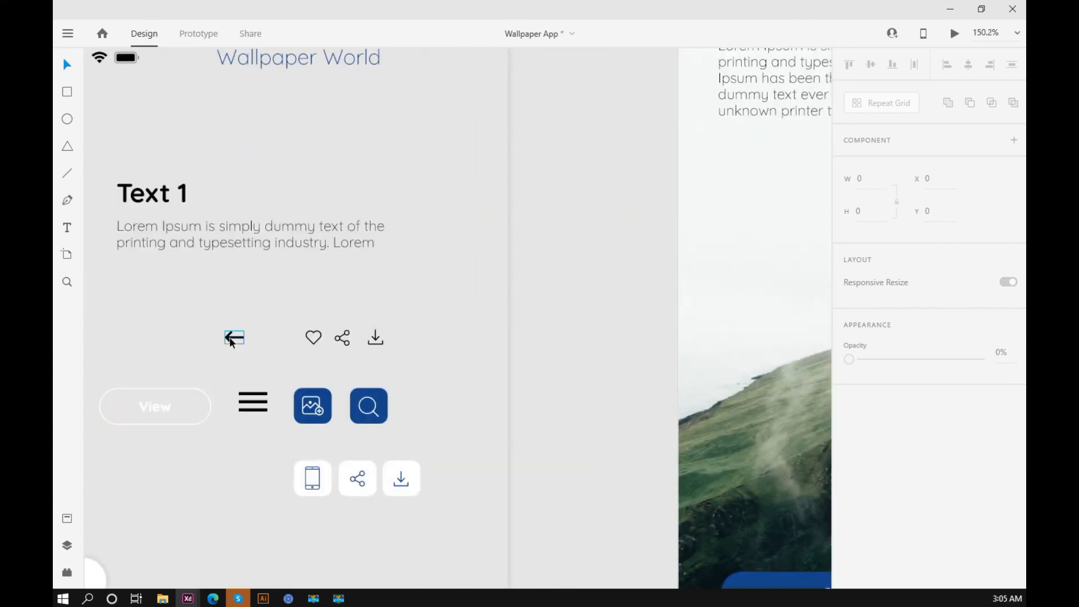
pyautogui.click(231, 341)
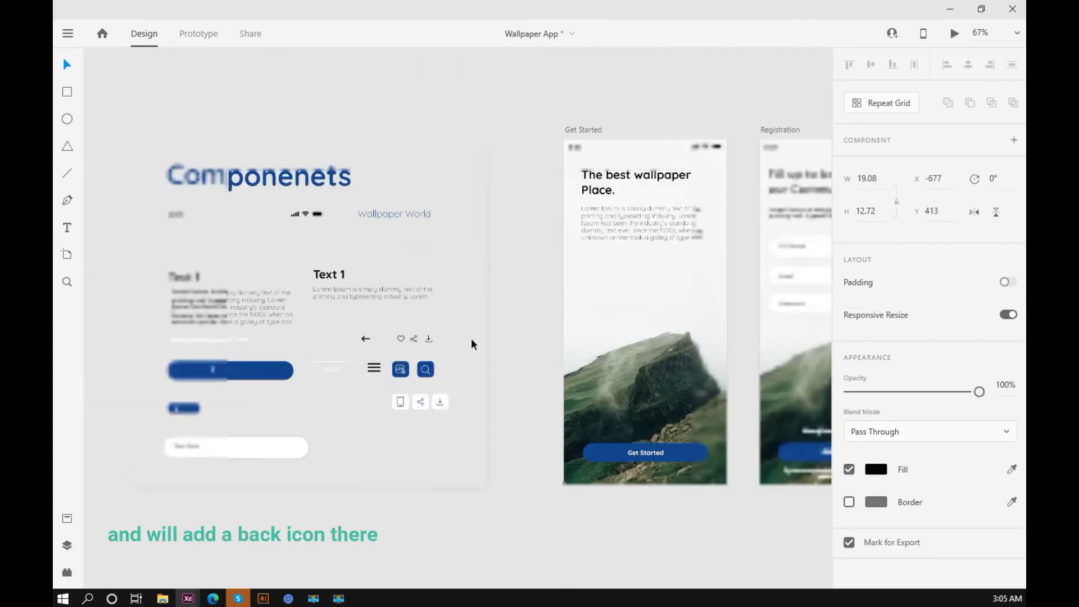
pyautogui.scroll(-5, 470, 339)
pyautogui.hscroll(15, 625, 337)
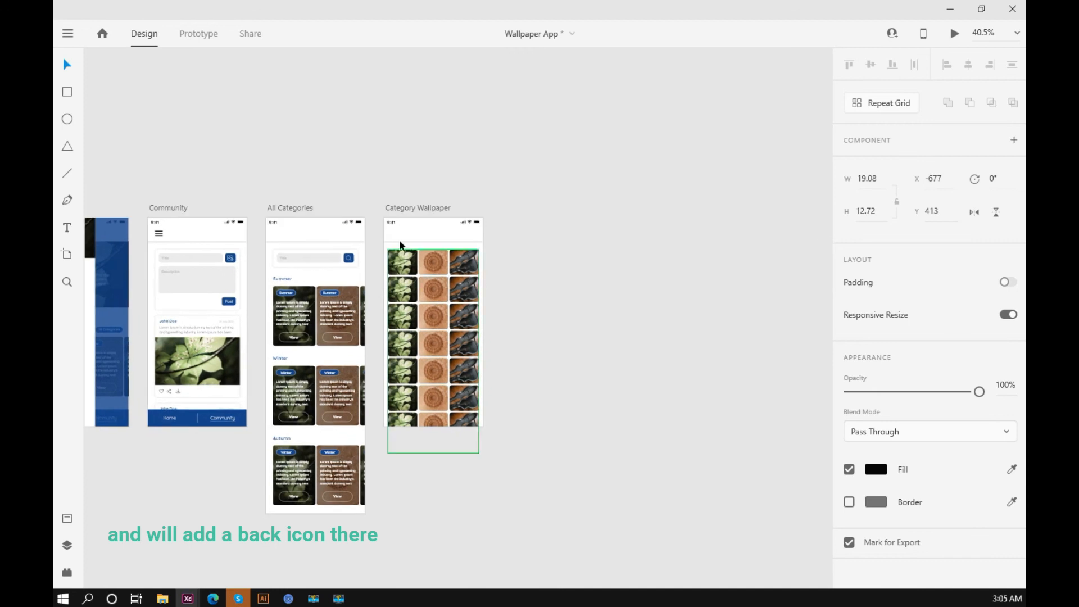
pyautogui.scroll(5, 399, 245)
pyautogui.scroll(5, 407, 234)
pyautogui.click(406, 234)
pyautogui.hotkey('ctrl', 'v')
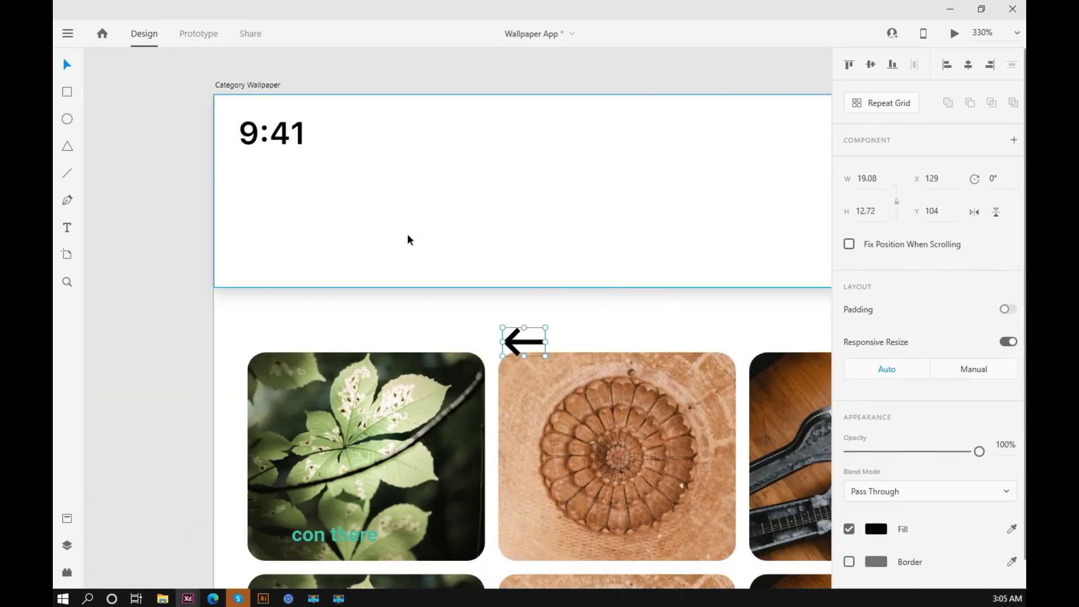
pyautogui.moveTo(544, 342); pyautogui.dragTo(490, 266)
pyautogui.scroll(-10, 276, 246)
pyautogui.click(729, 253)
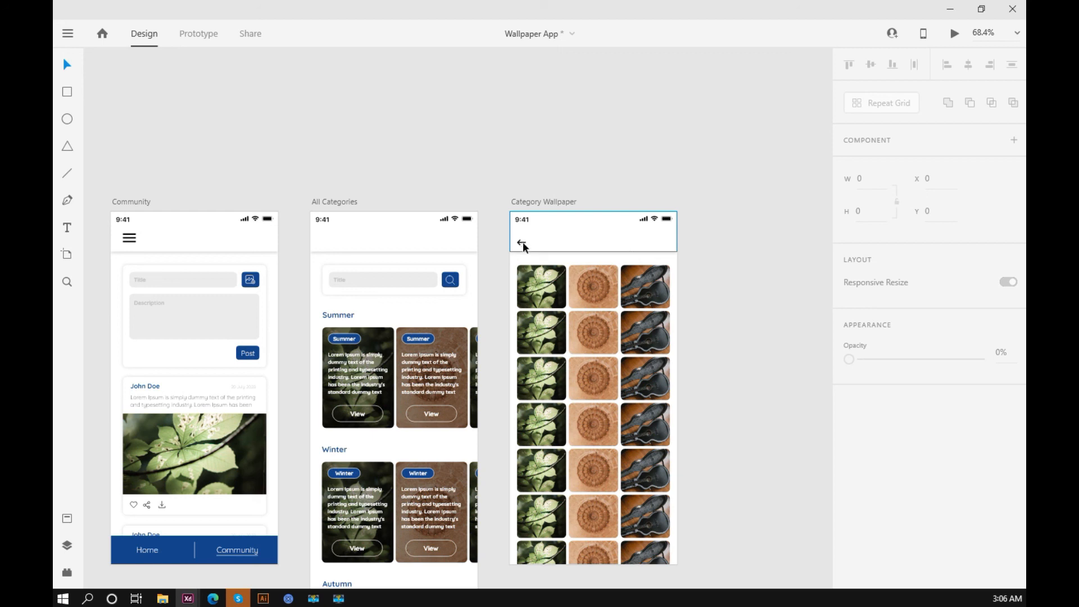
# Nudge the back arrow in the Category Wallpaper header up and right to X 20, Y 55.
pyautogui.moveTo(518, 242); pyautogui.dragTo(518, 243)
pyautogui.press('Up')
pyautogui.press('Up')
pyautogui.press('Up')
pyautogui.press('Right')
pyautogui.press('Right')
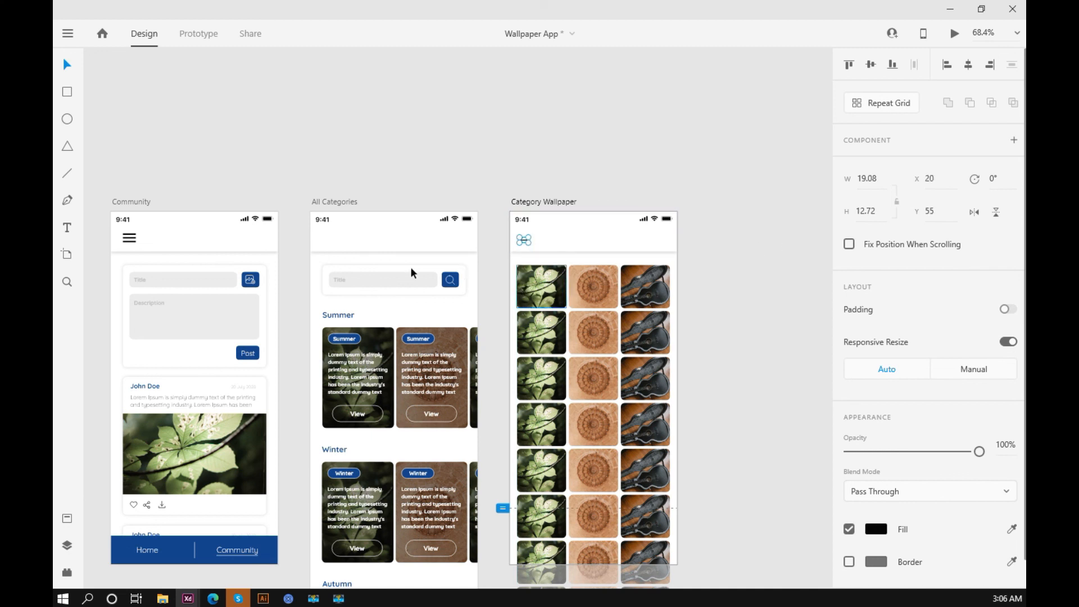
# Place a copy of the back arrow in the All Categories header at X 20, Y 55.
pyautogui.click(349, 247)
pyautogui.hotkey('ctrl', 'v')
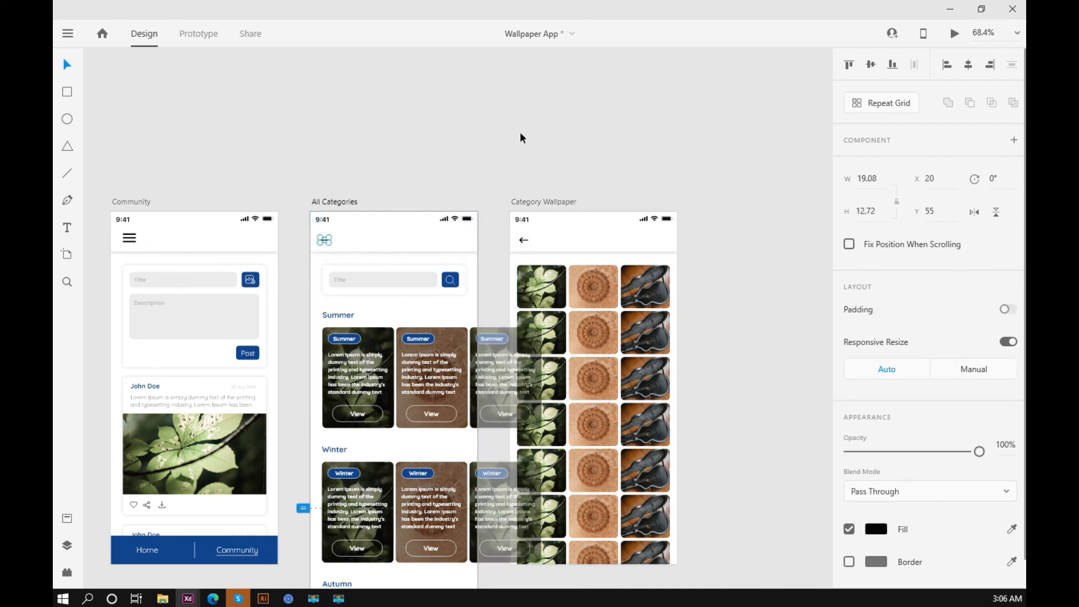
pyautogui.click(520, 132)
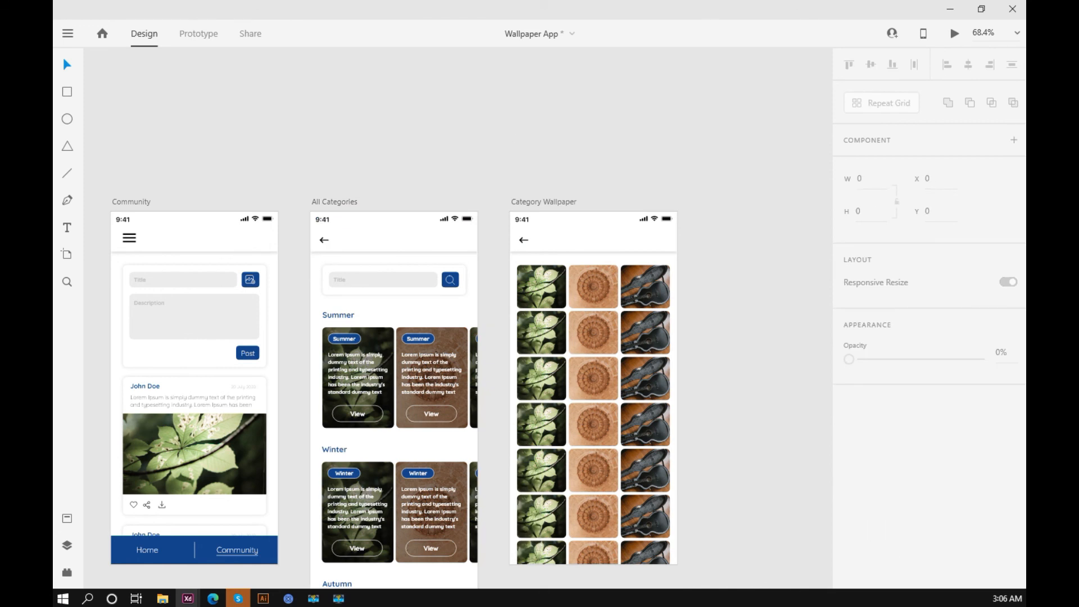